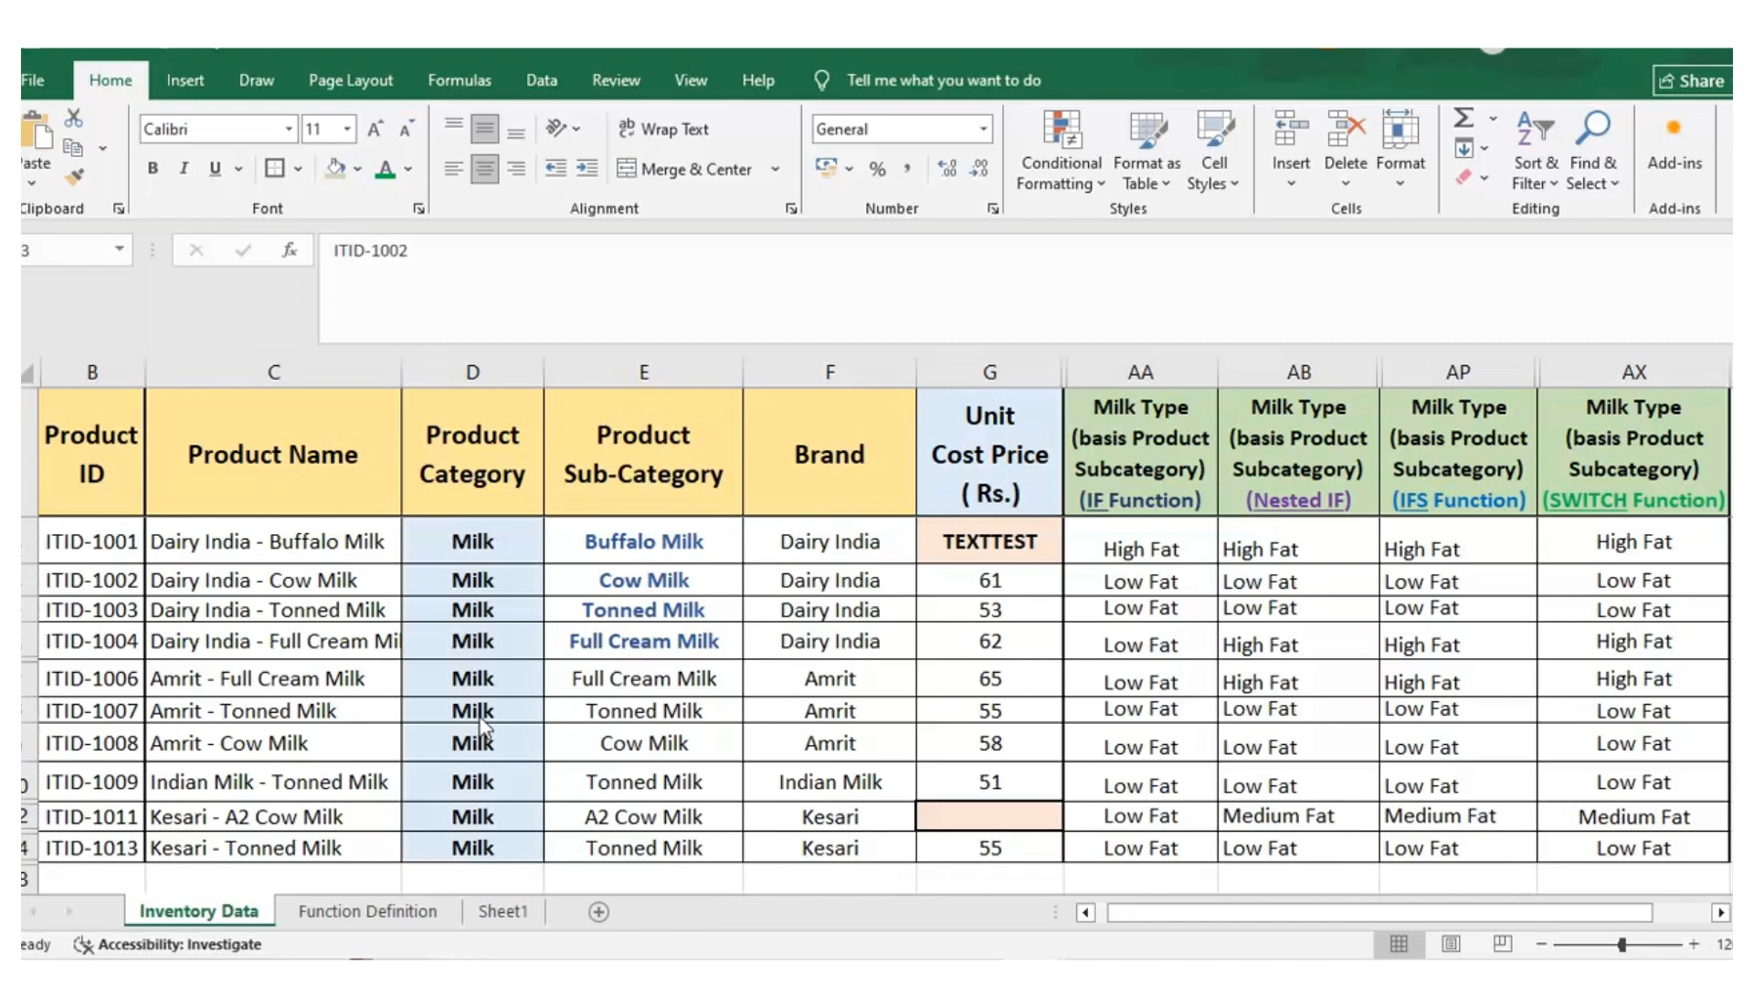
Review the inventory row fields and the milk type mapping details listed in column BA
key(Right)
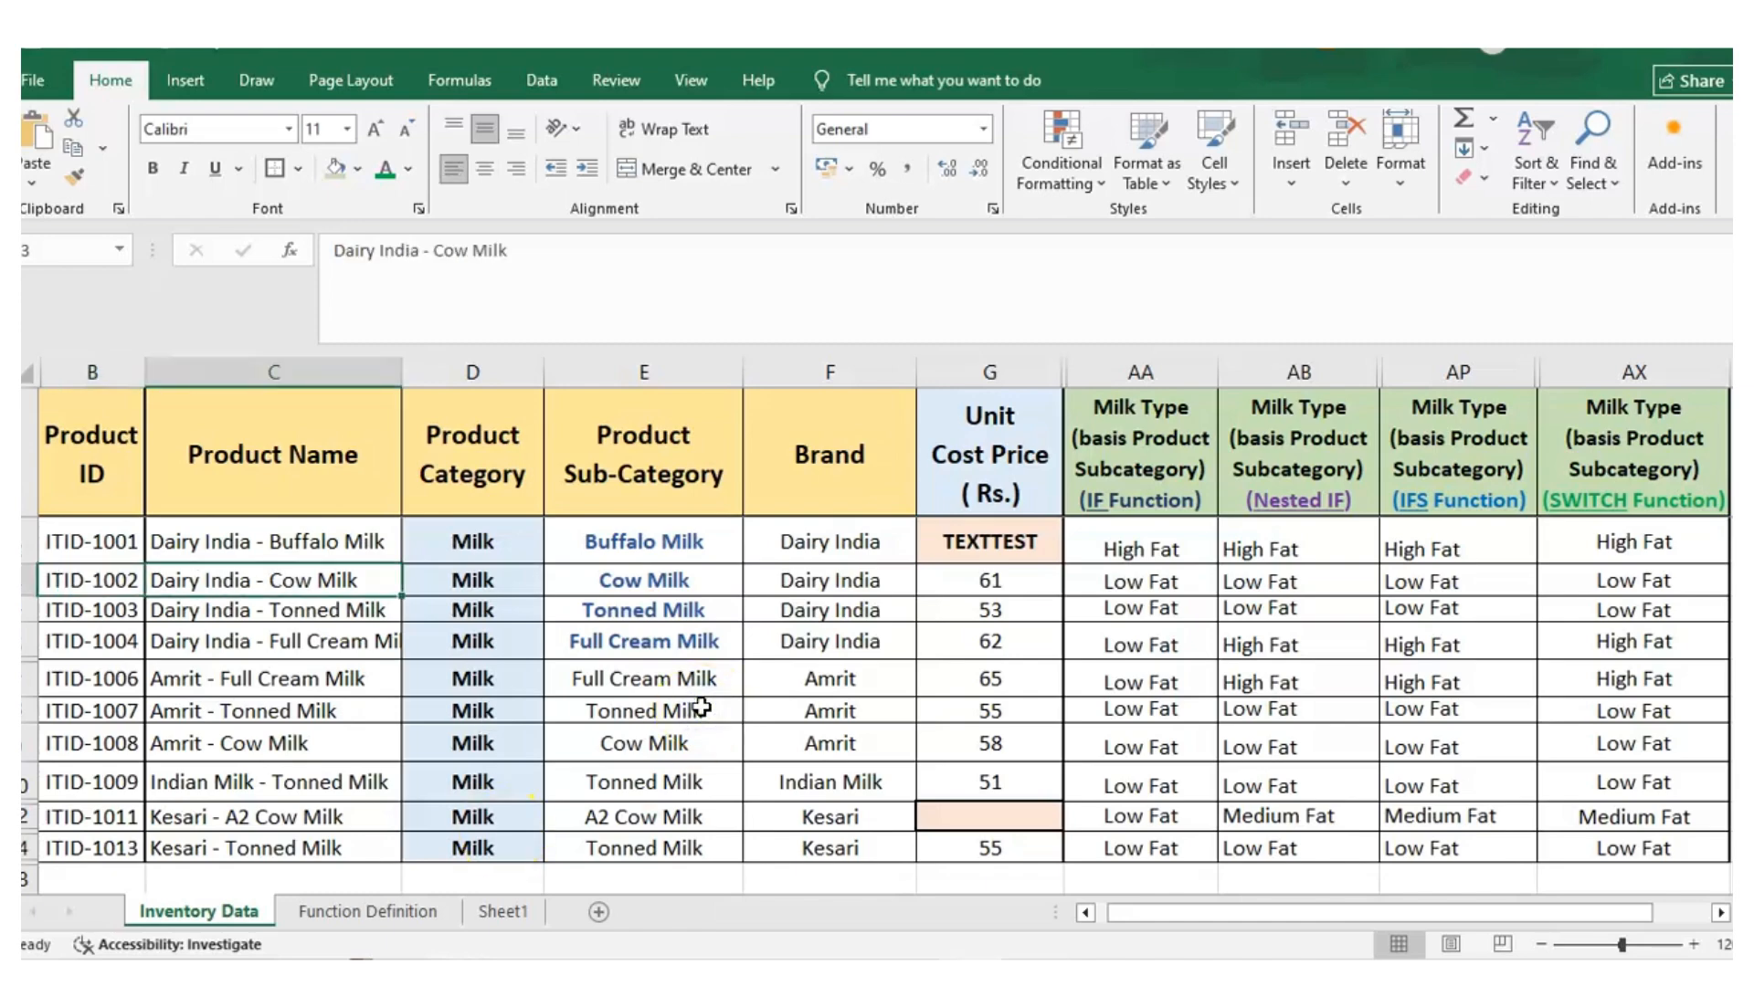
key(Right)
key(Right)
key(Right)
key(Right)
key(Right)
key(Right)
key(Right)
key(Right)
key(Right)
key(Right)
key(Right)
key(Right)
key(Right)
key(Left)
key(Left)
key(Left)
key(Up)
key(Right)
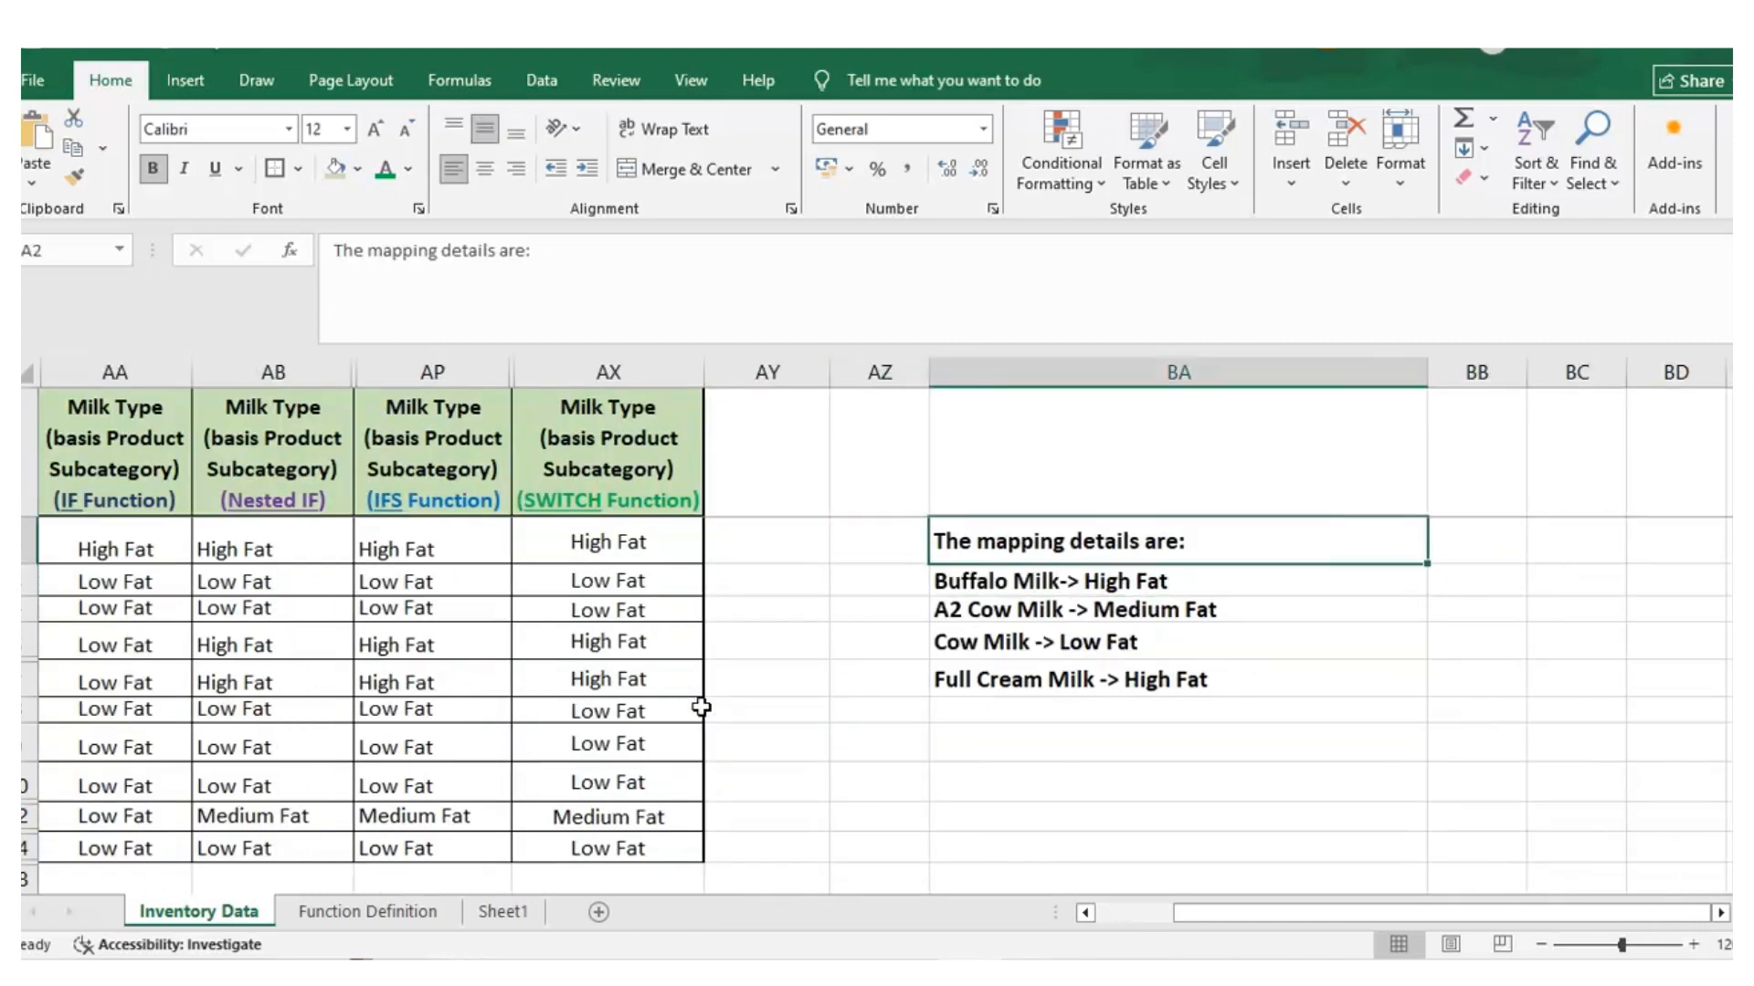
key(Down)
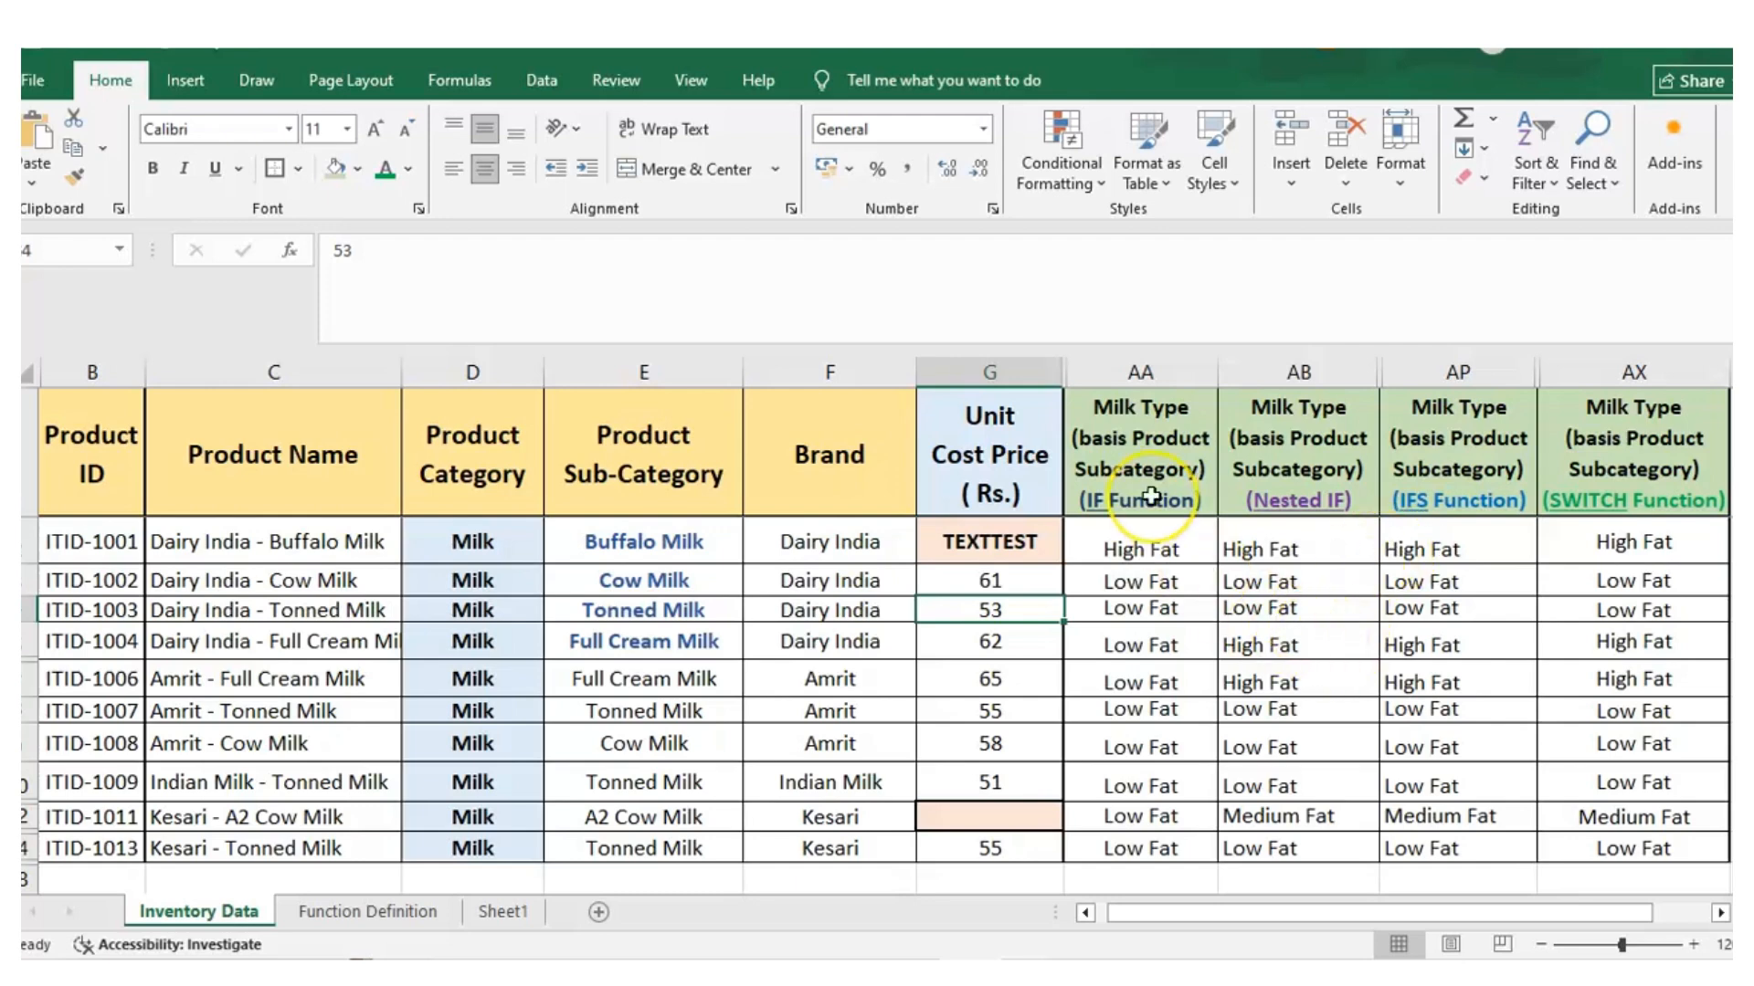
Inspect the IF Function milk type column and the existing formula in AA2
click(1147, 377)
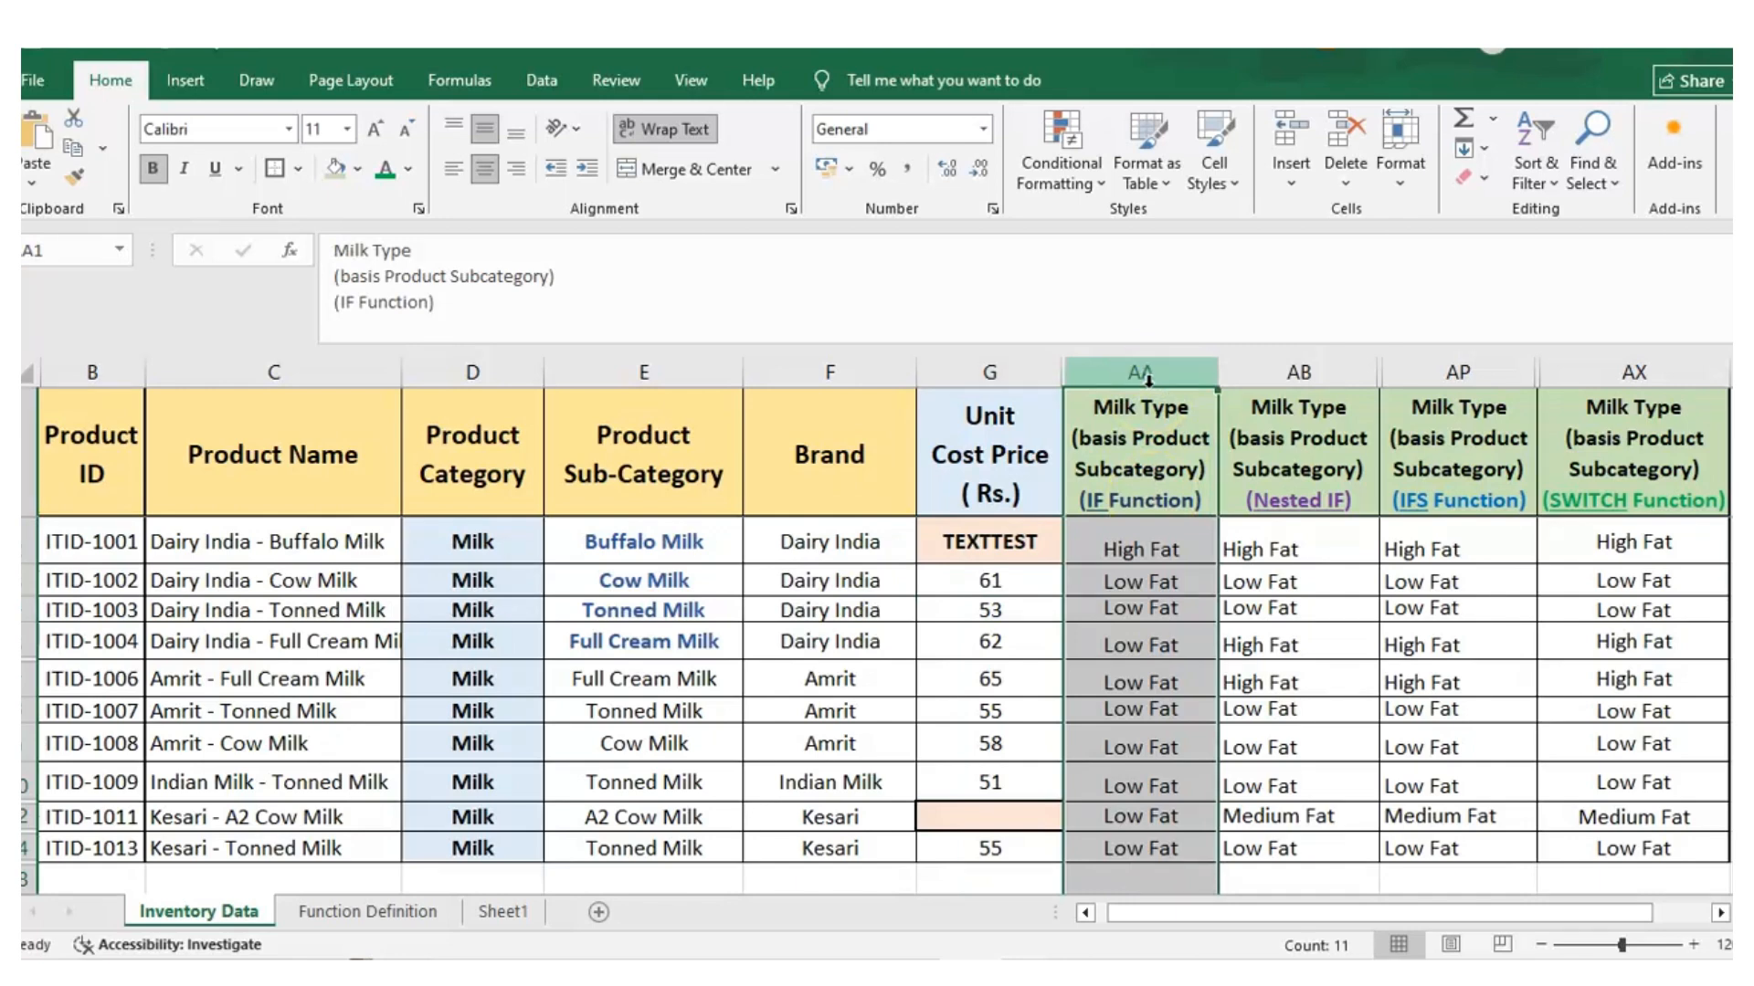
click(1137, 378)
click(1158, 373)
key(Down)
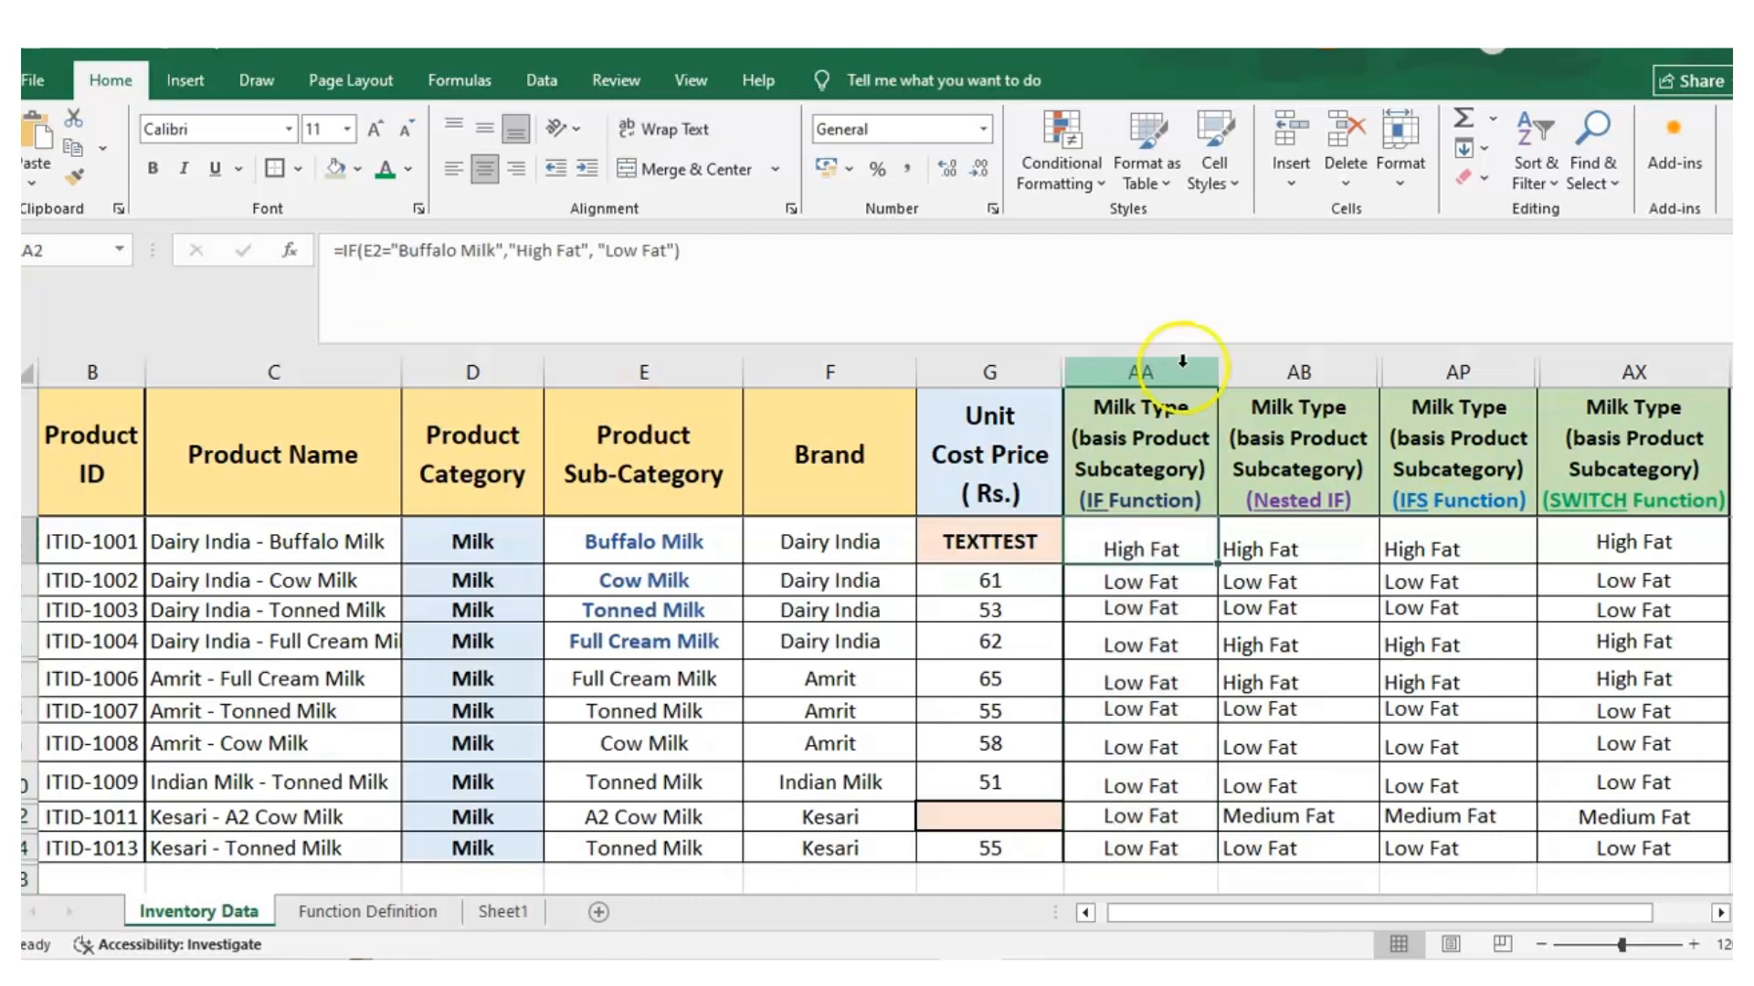
Start an IF formula in AA2 with the logical test E2="Buffalo Milk"
click(1182, 361)
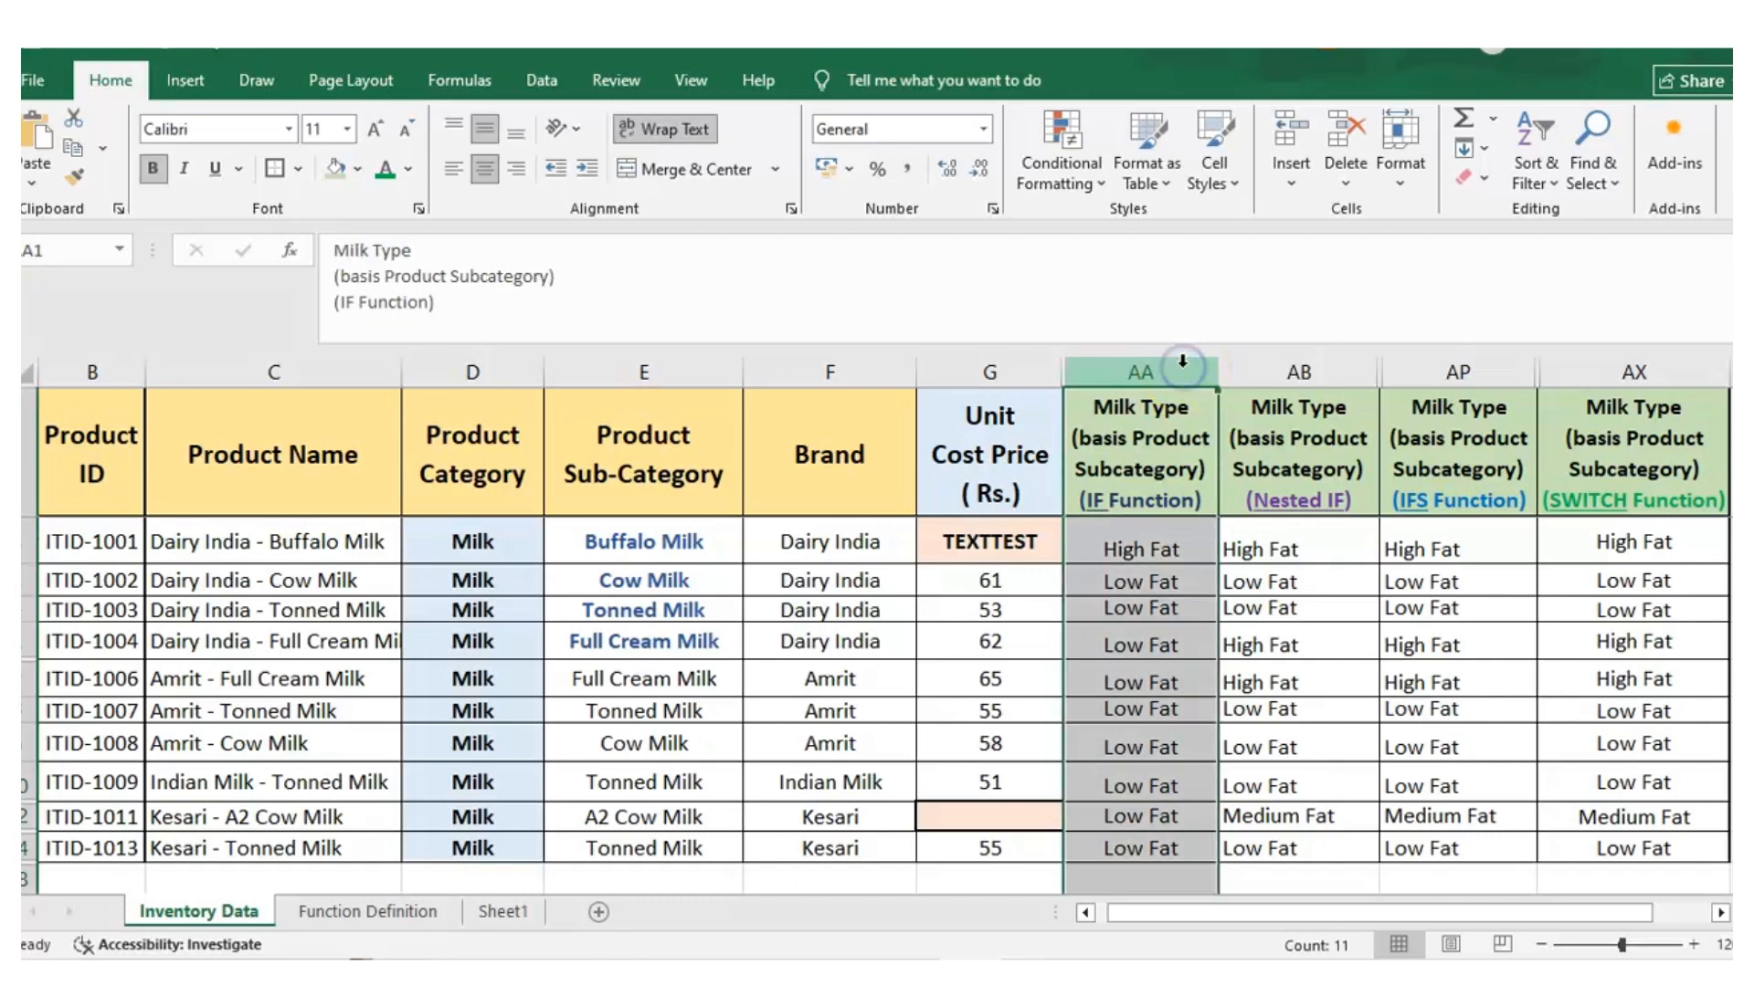
click(1176, 539)
text(=)
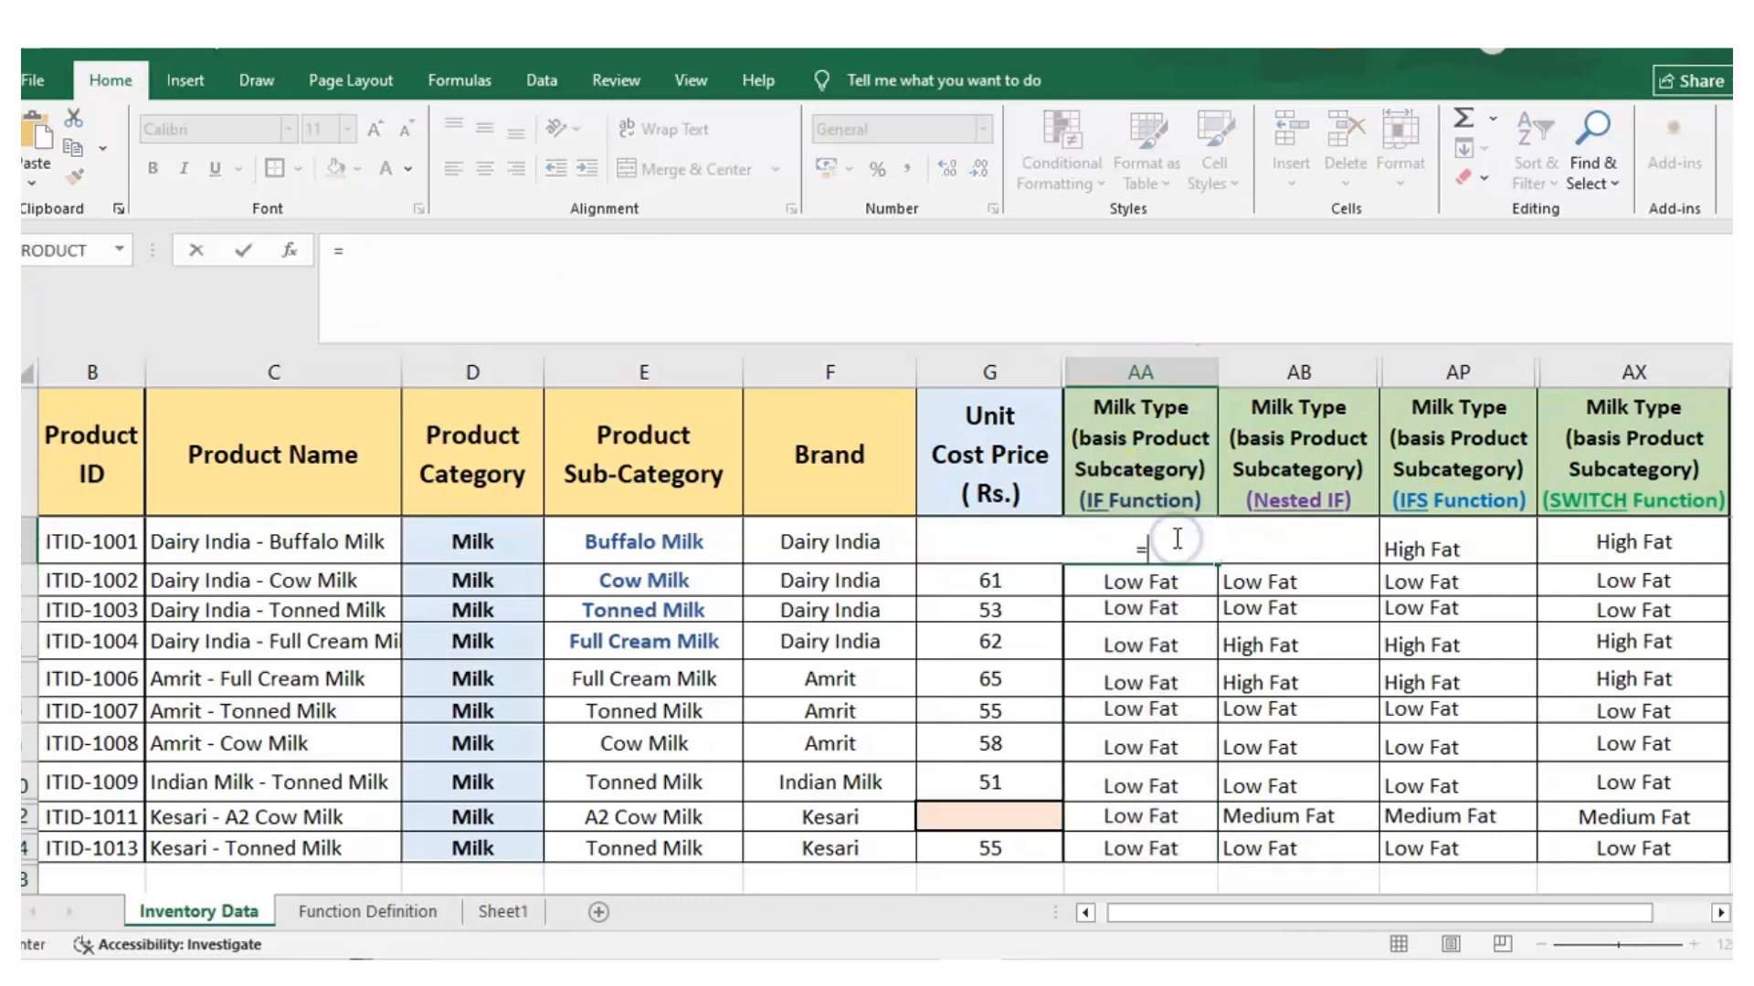
text(I)
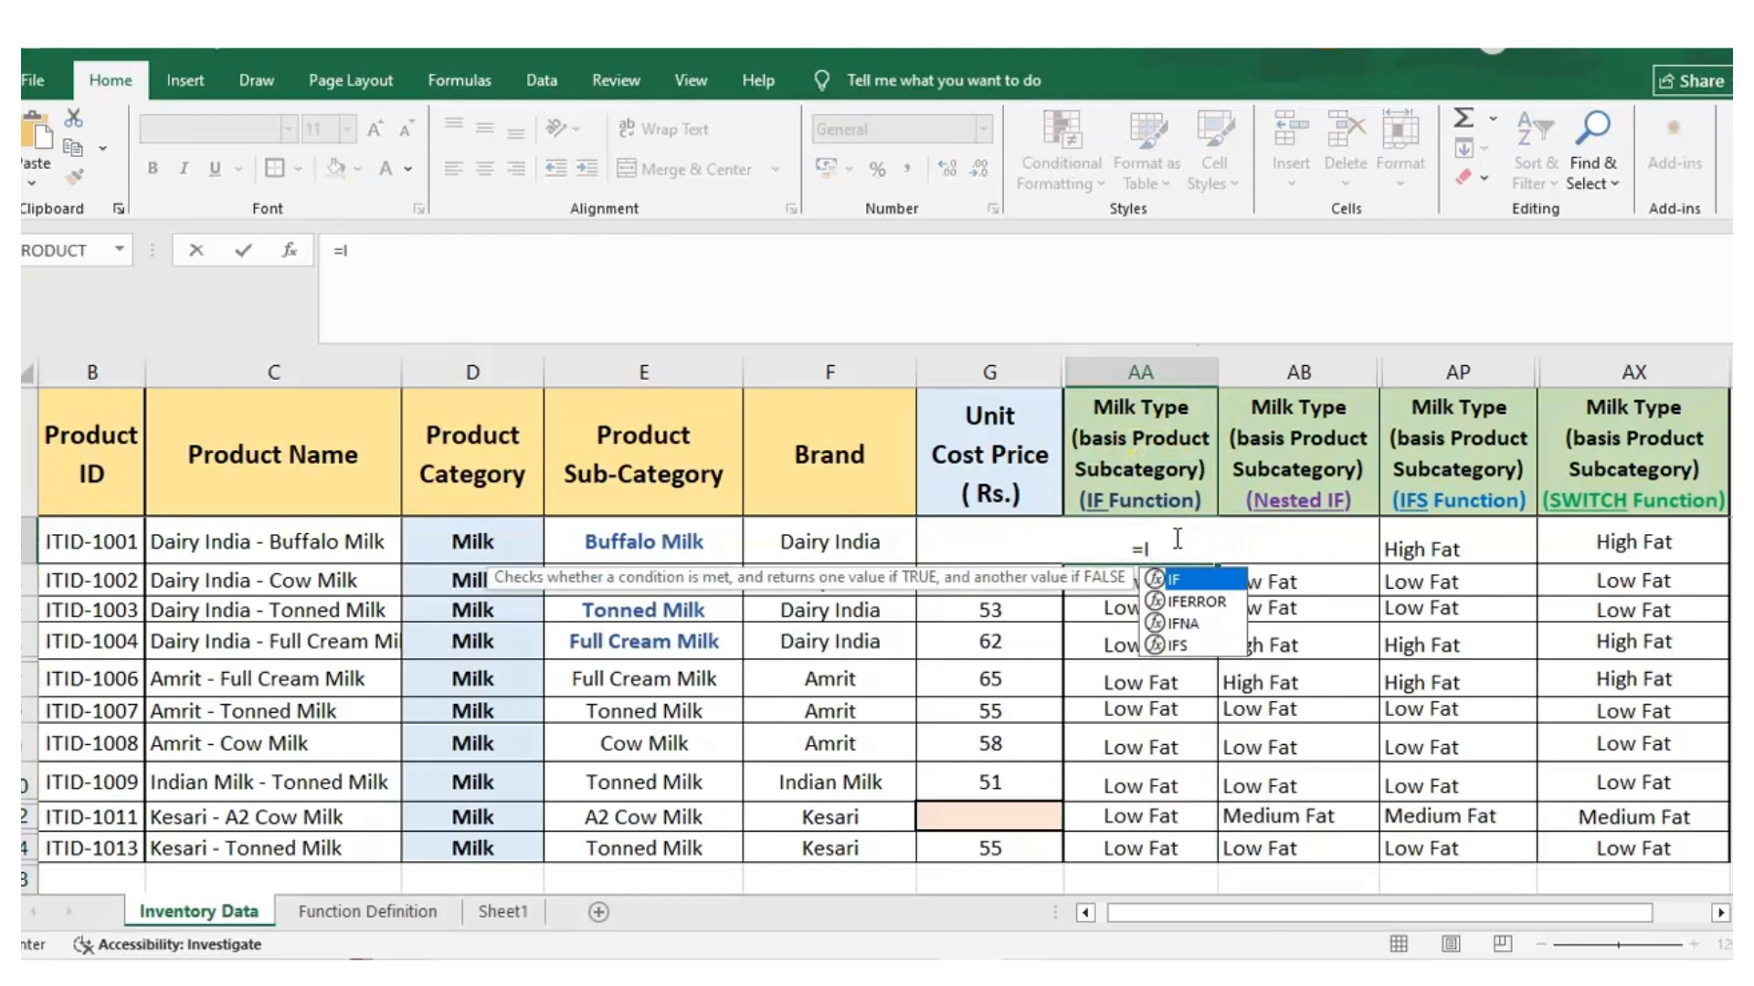
text(F()
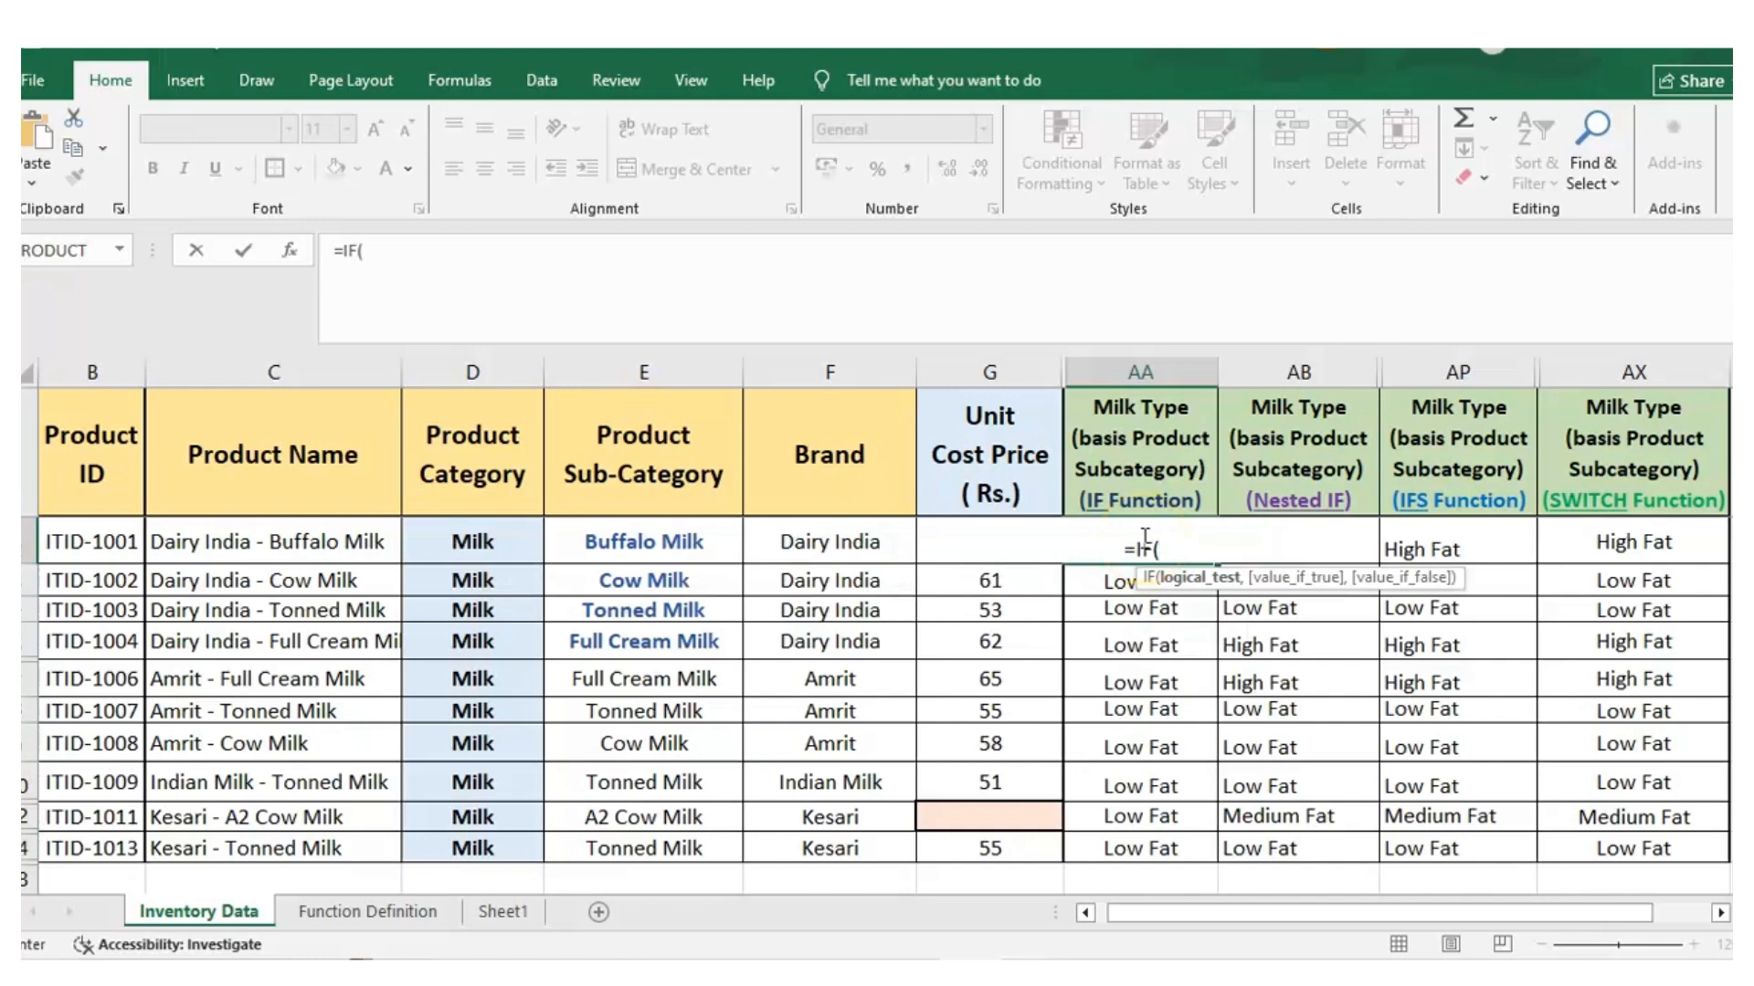
click(1176, 548)
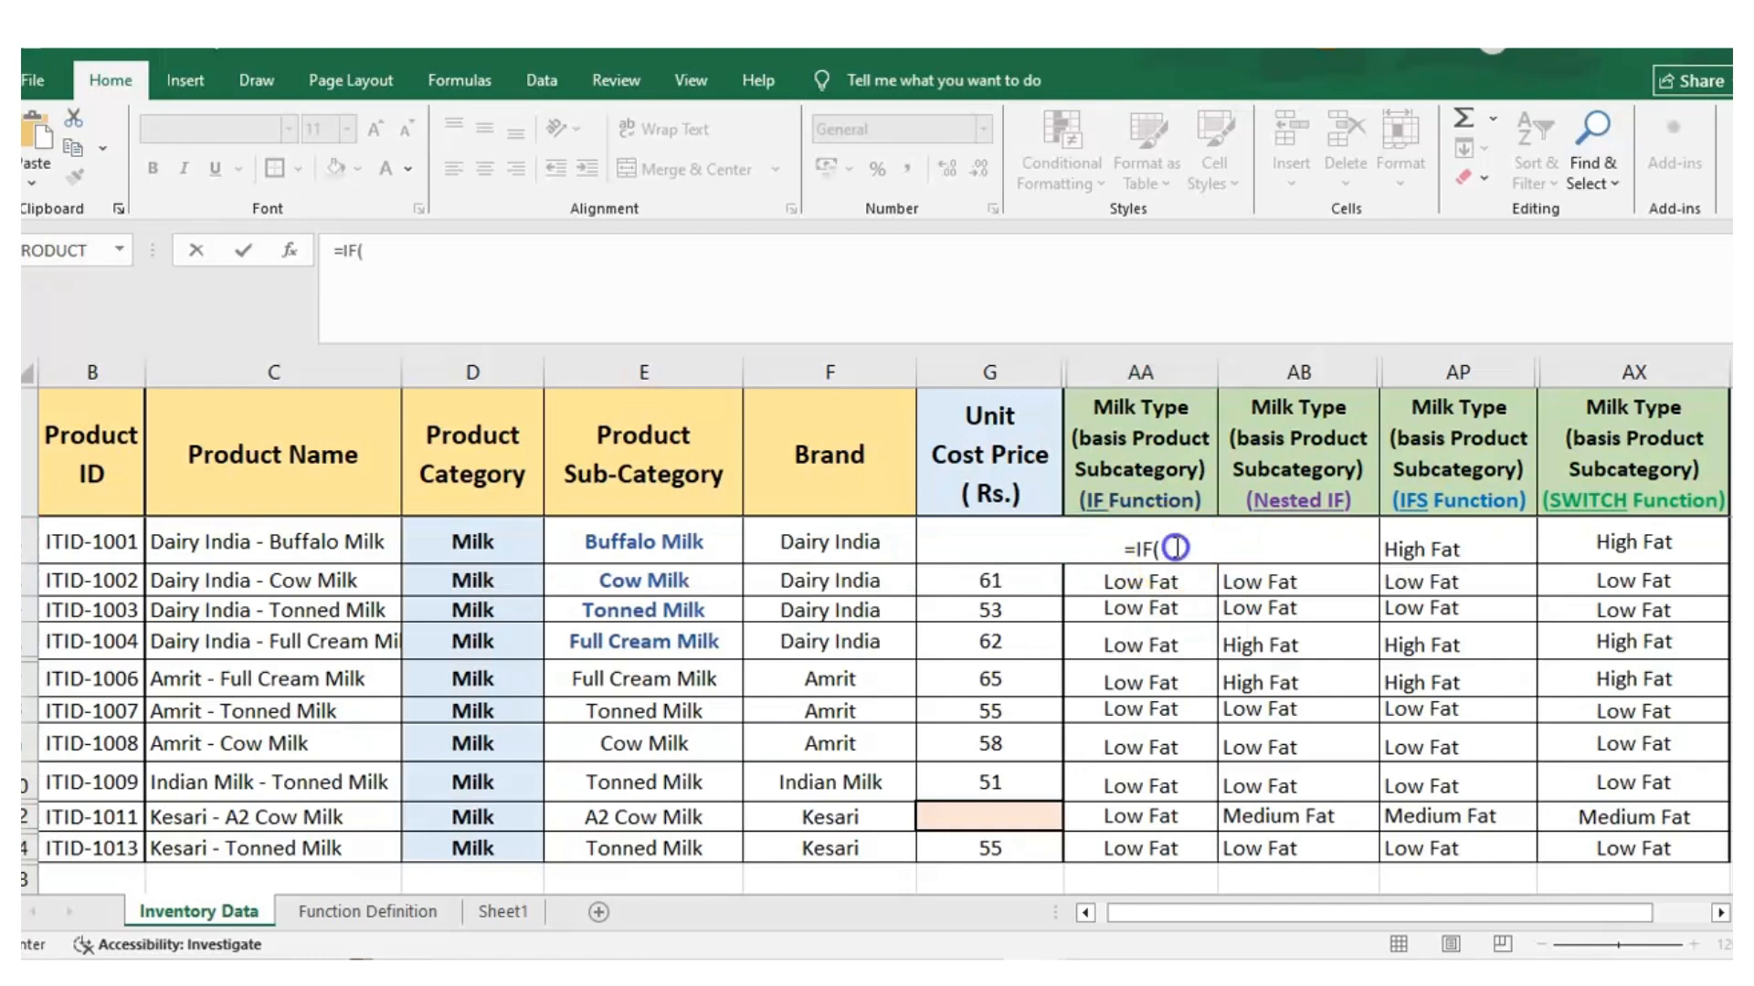
click(1177, 548)
click(1176, 549)
click(644, 542)
text(=)
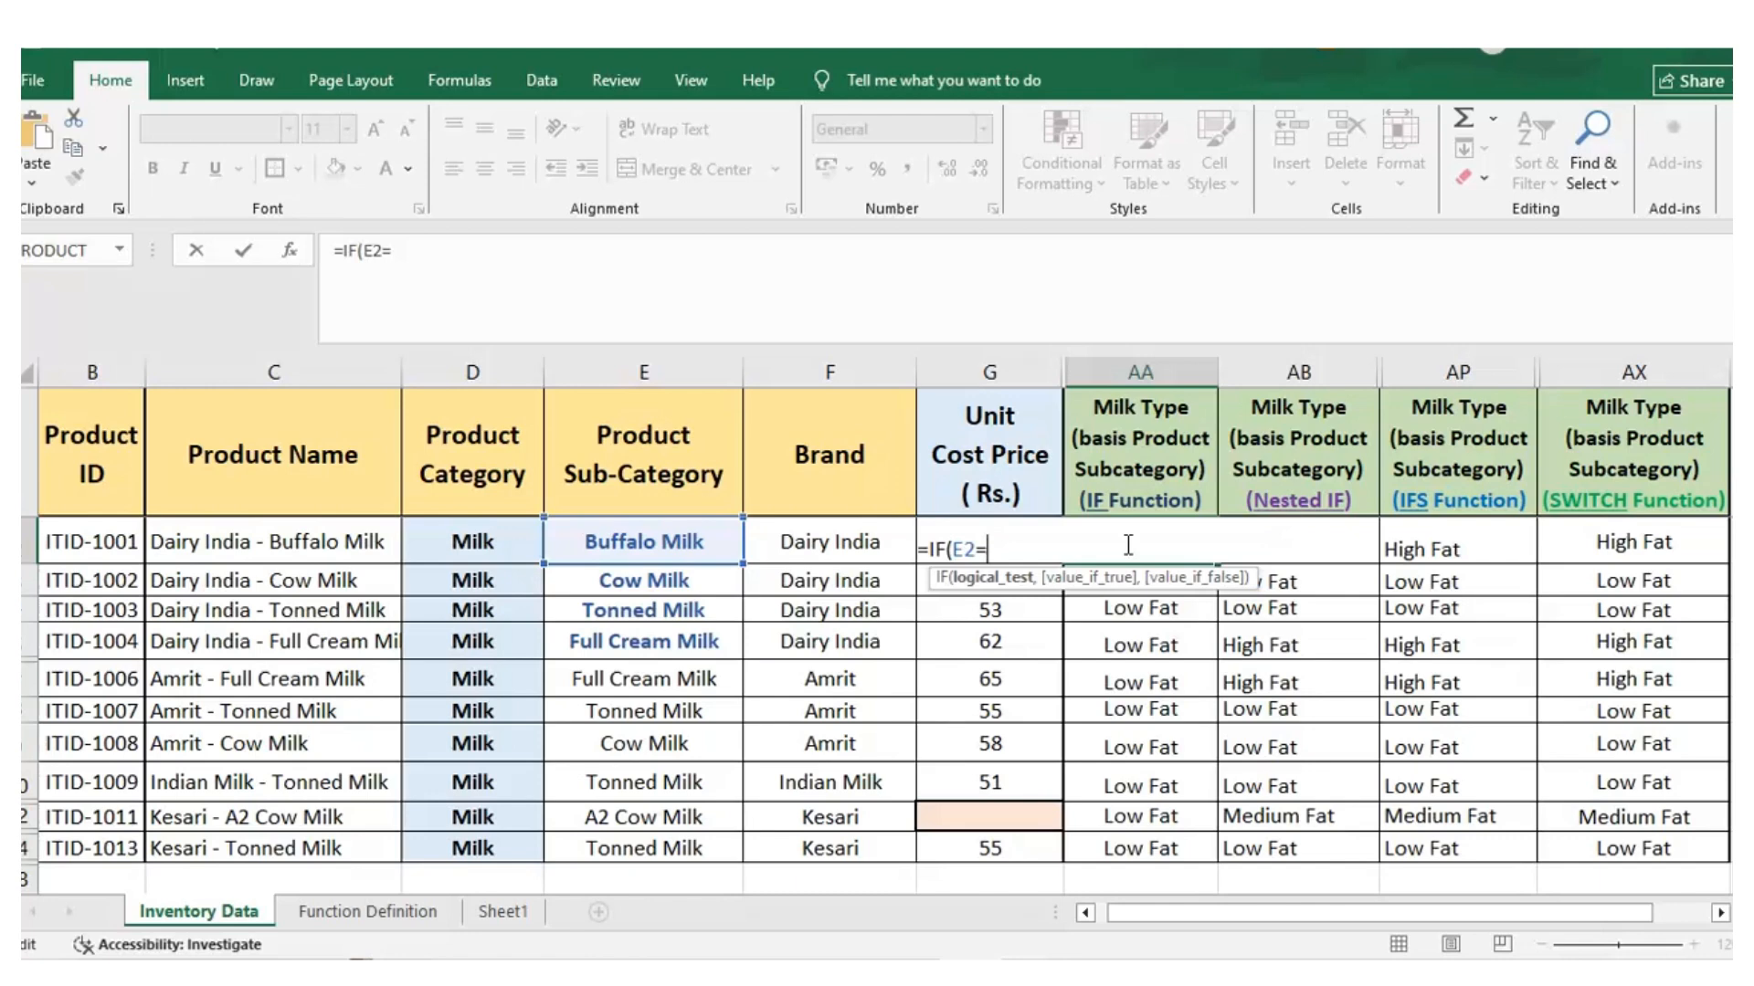
text("Buffalo Milk")
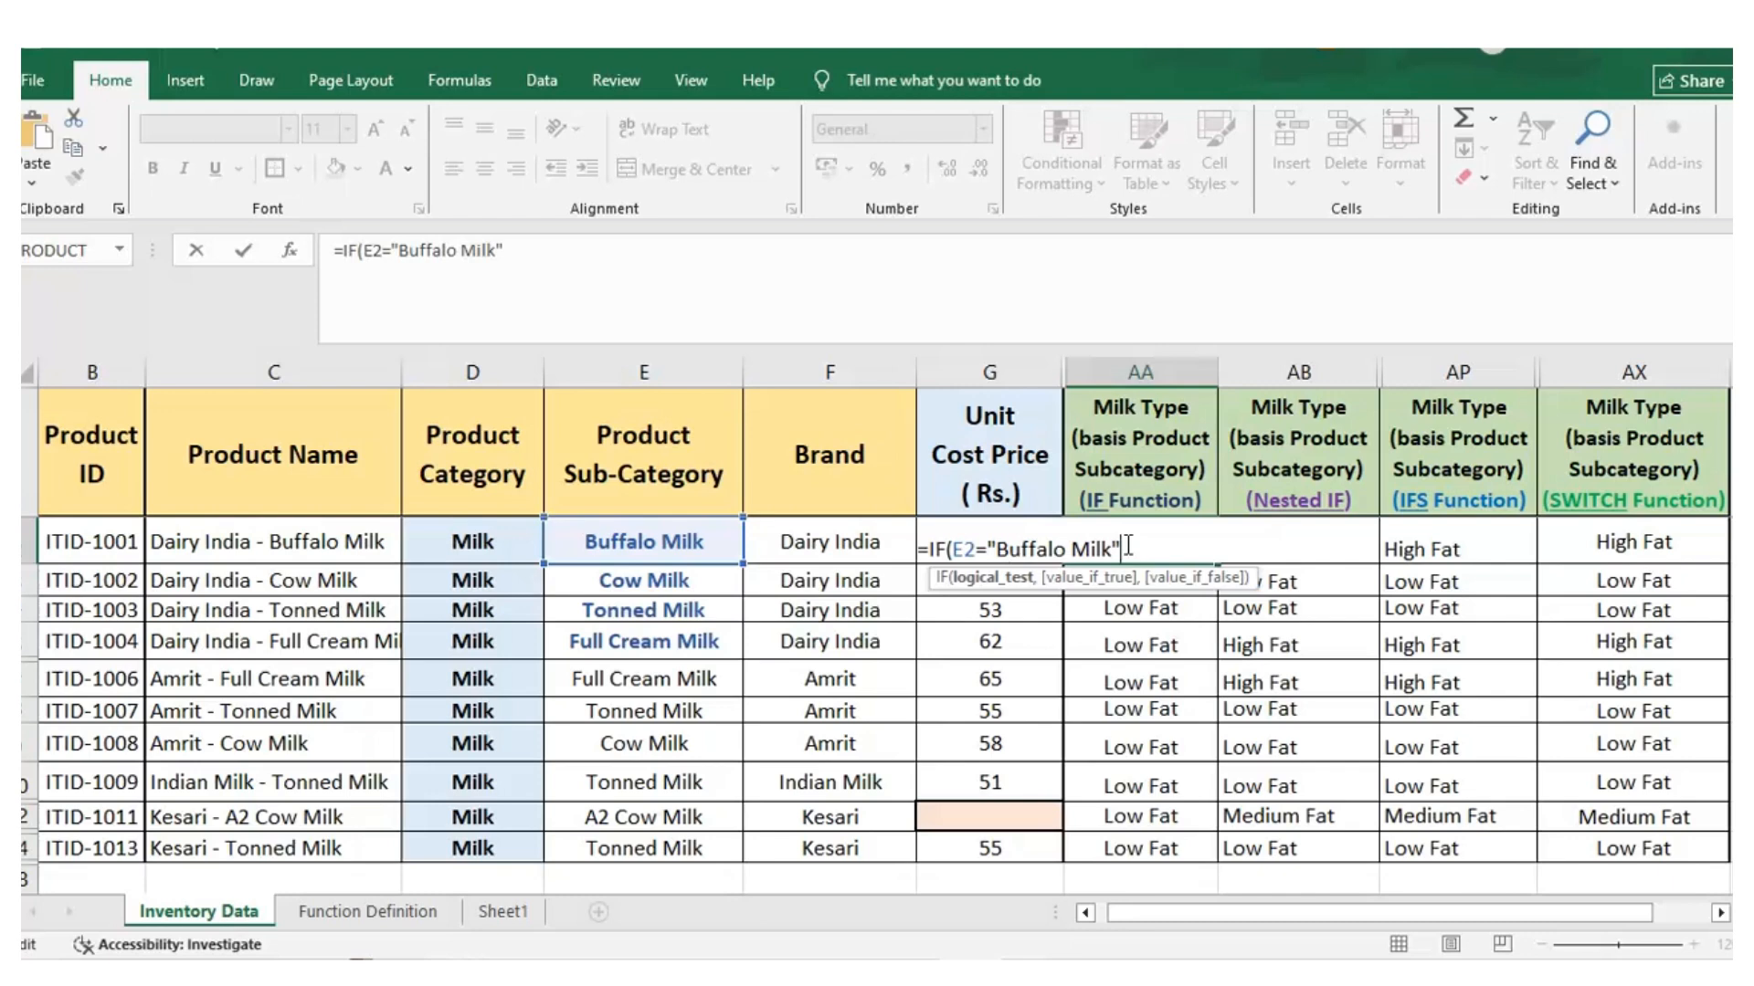
text(,)
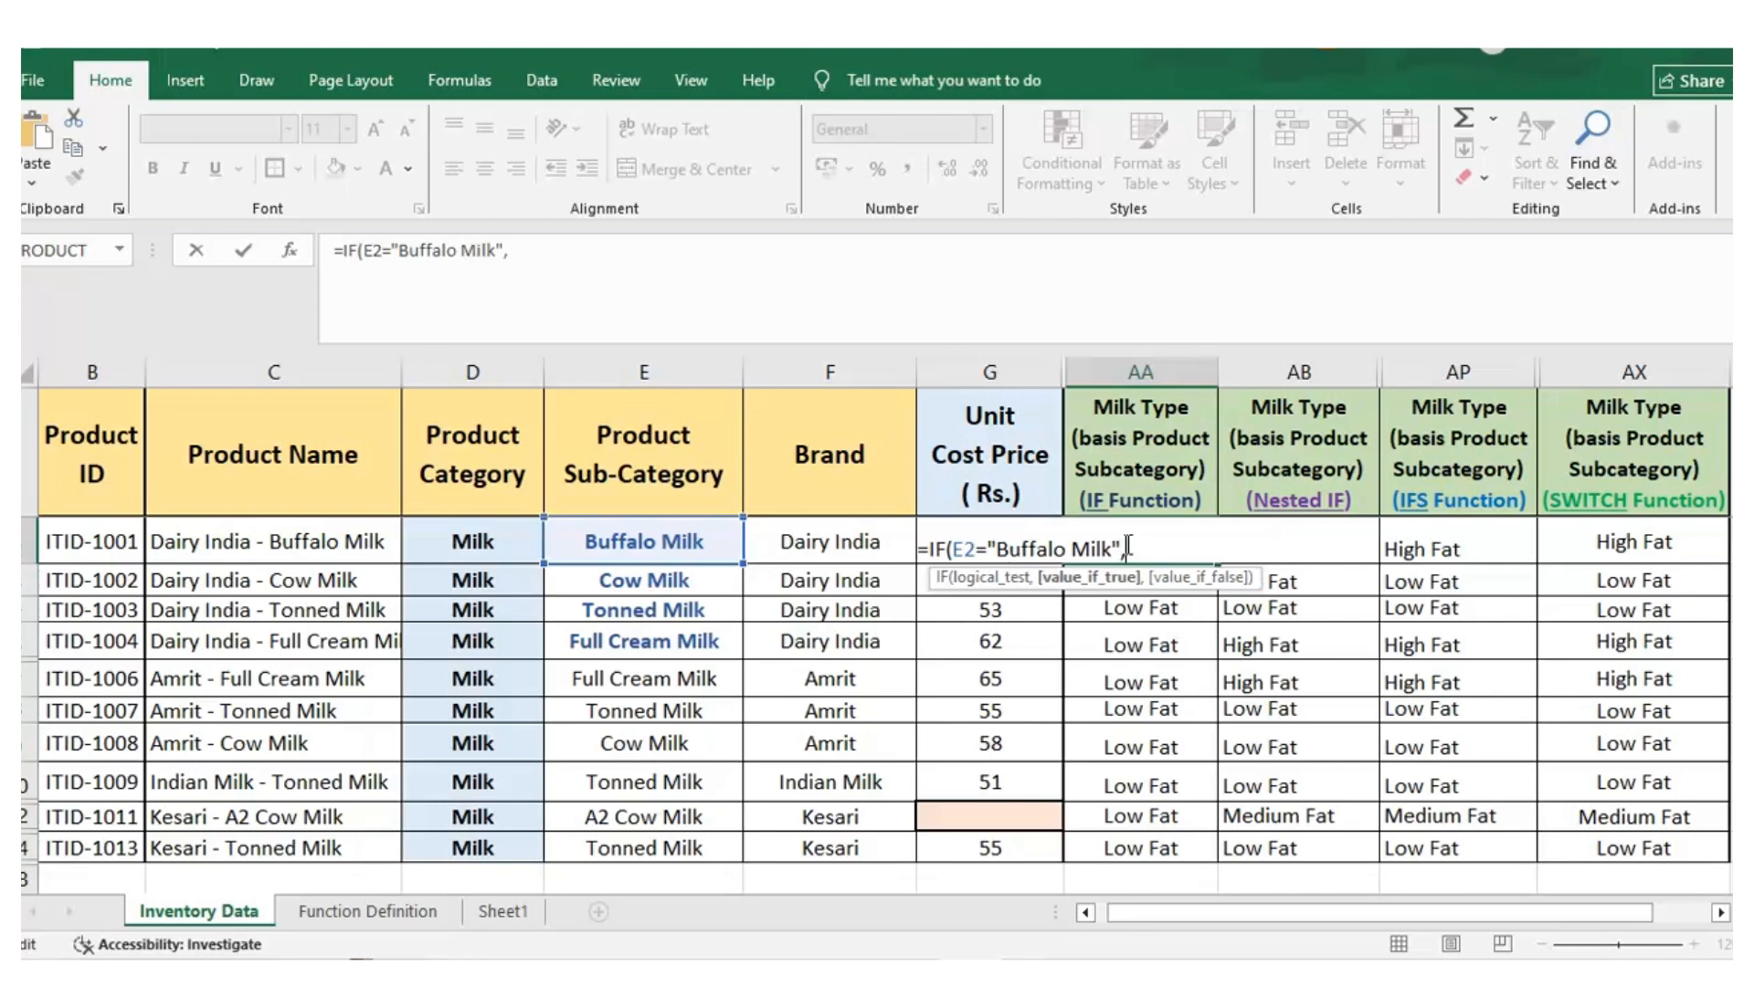
text( ")
Complete the AA2 formula to return "High Fat" when true and "Low Fat" when false, and enter it
text(High Fat,)
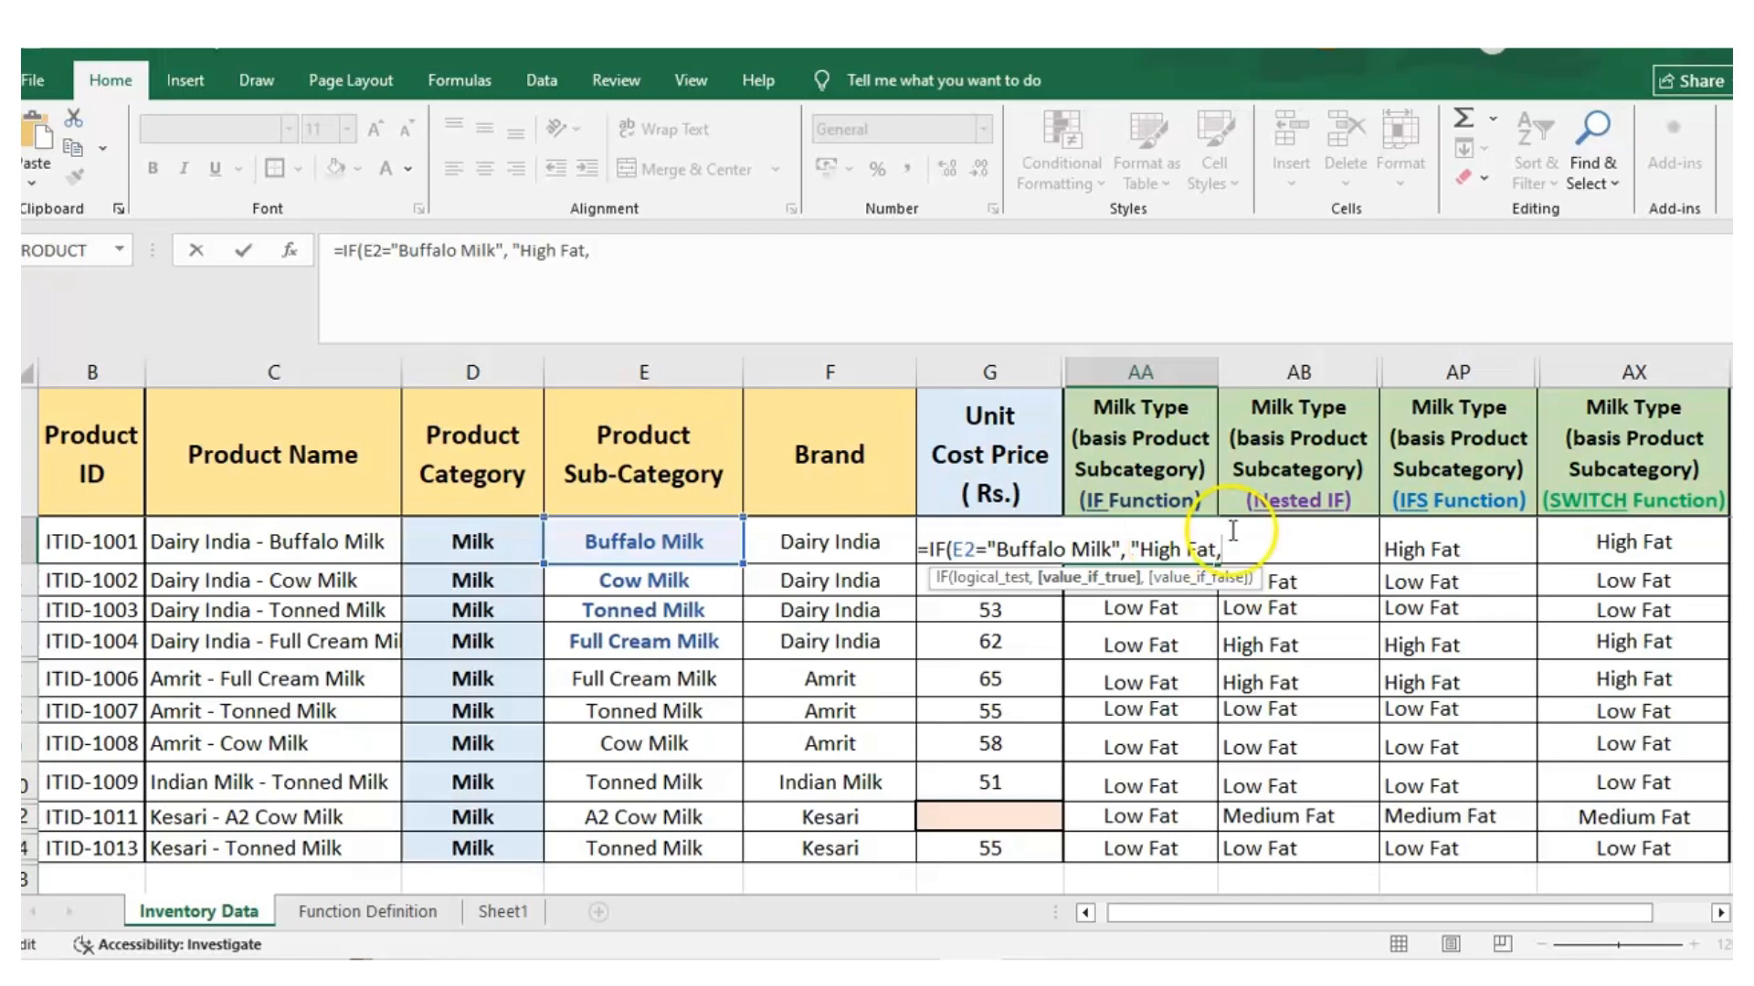
click(1214, 550)
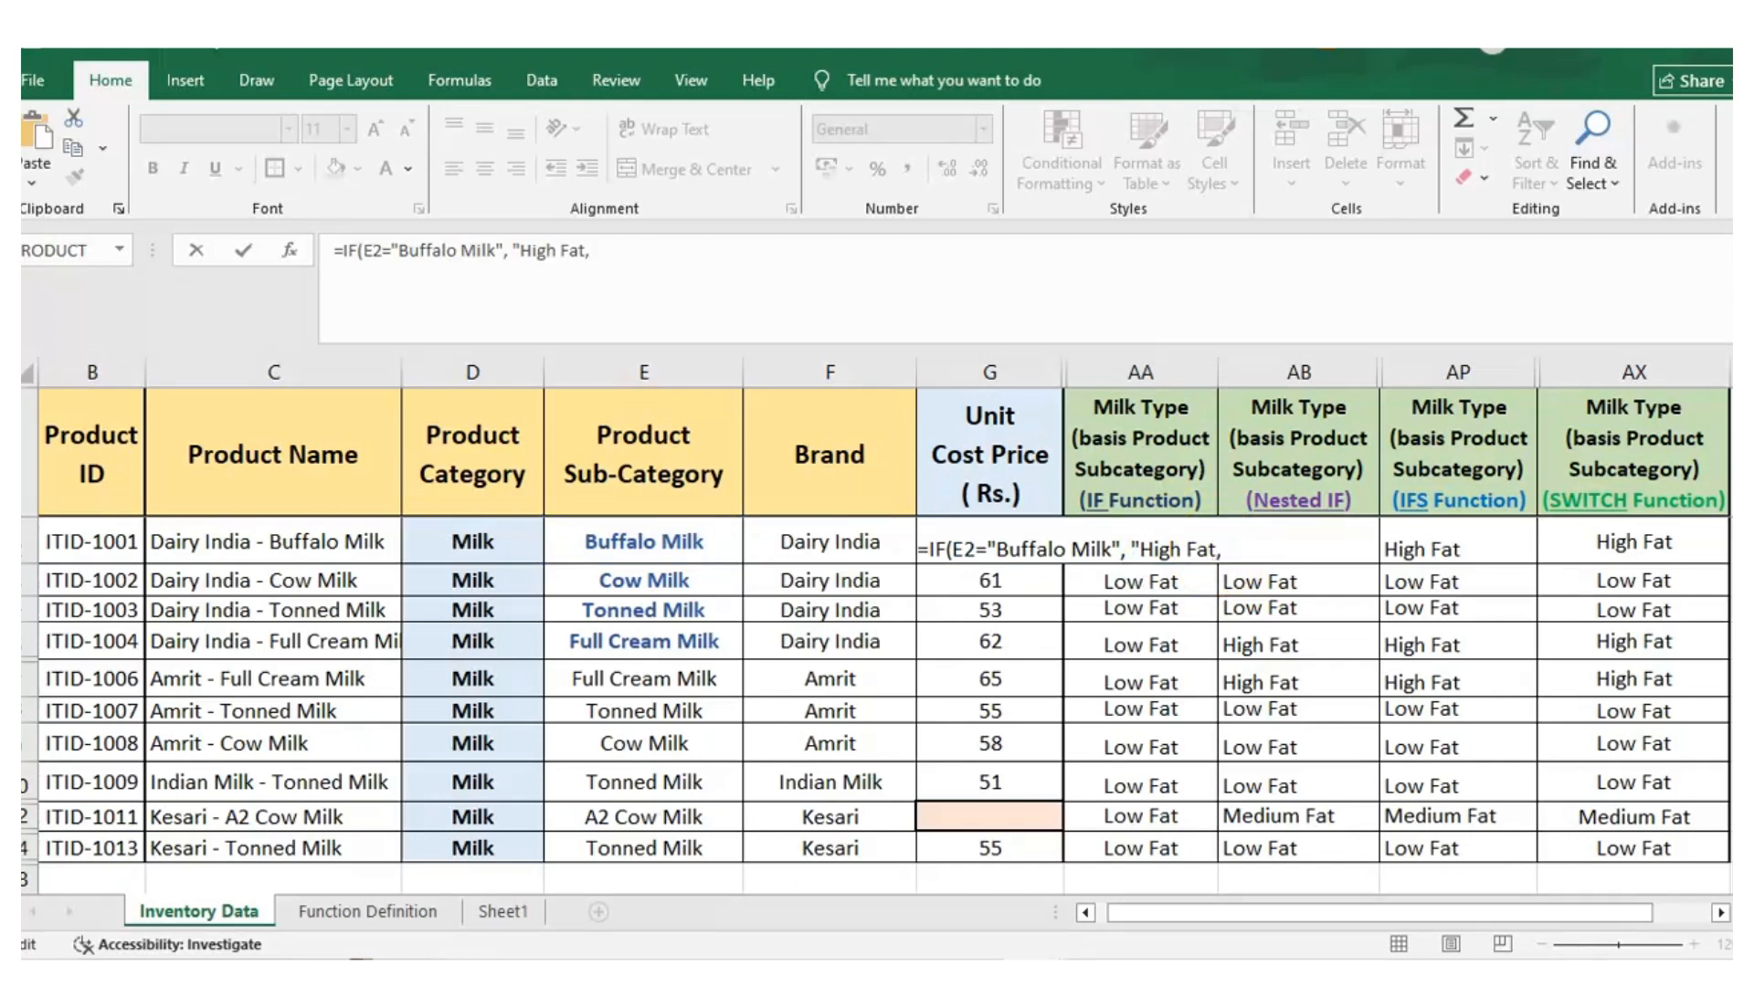
click(1216, 552)
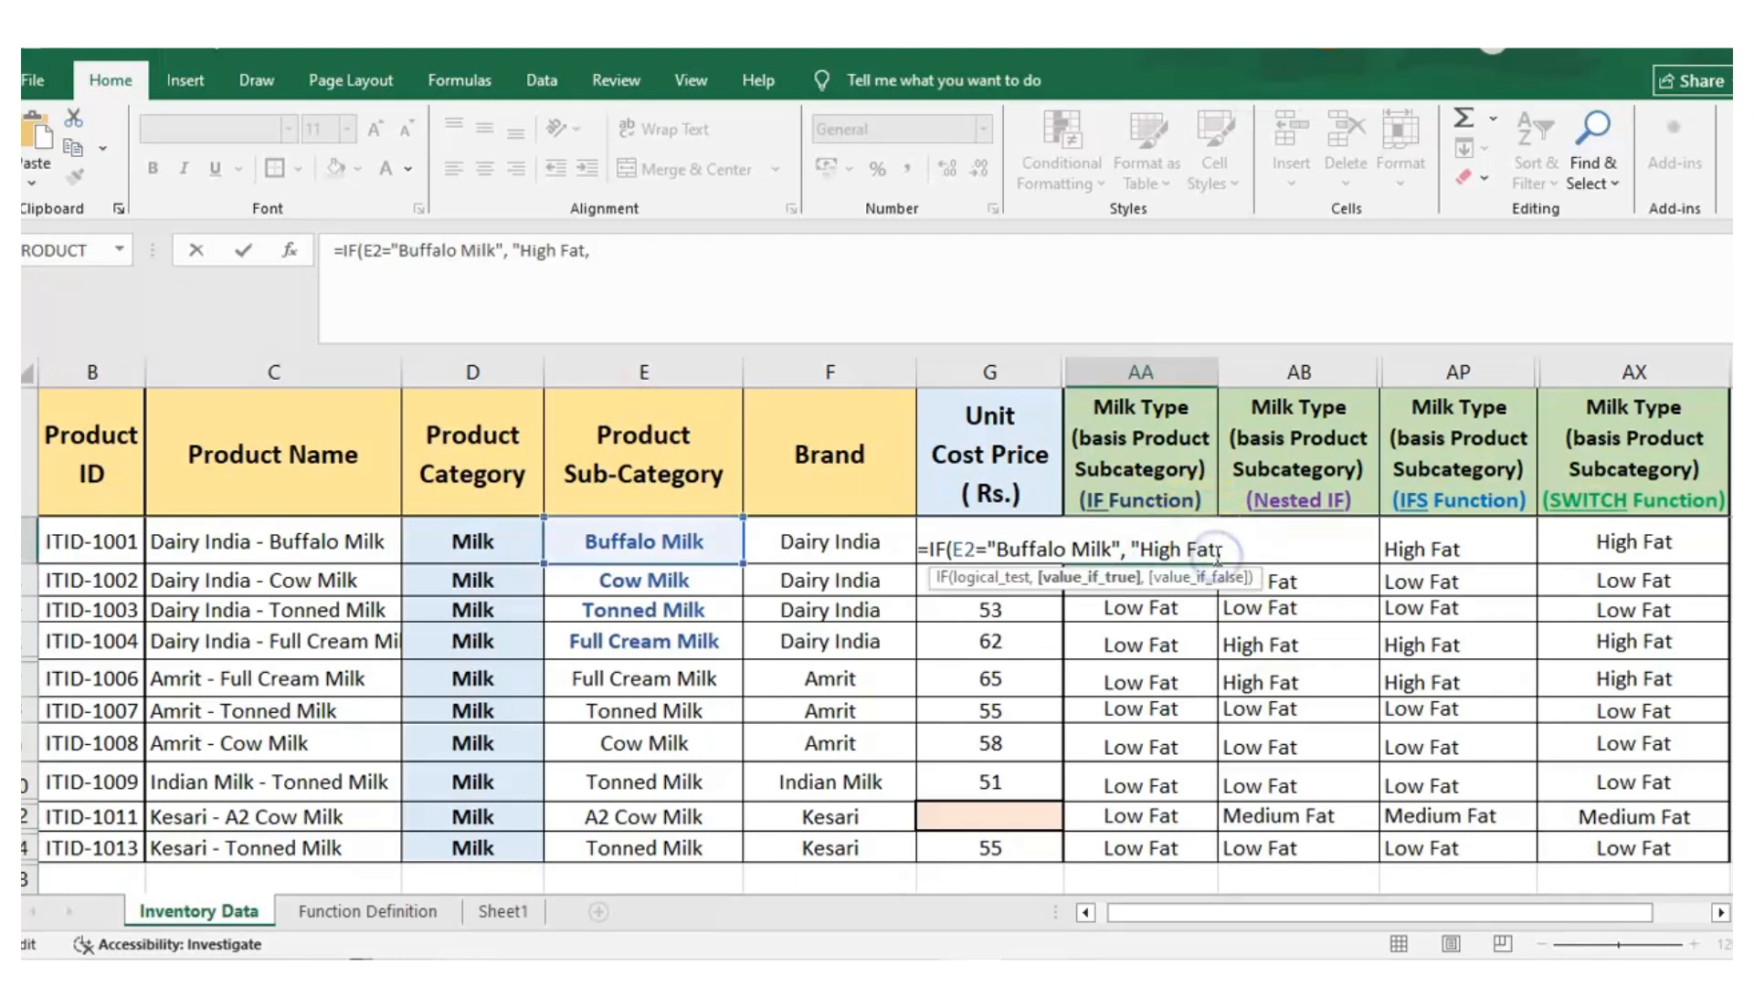
text(")
key(Right)
text(")
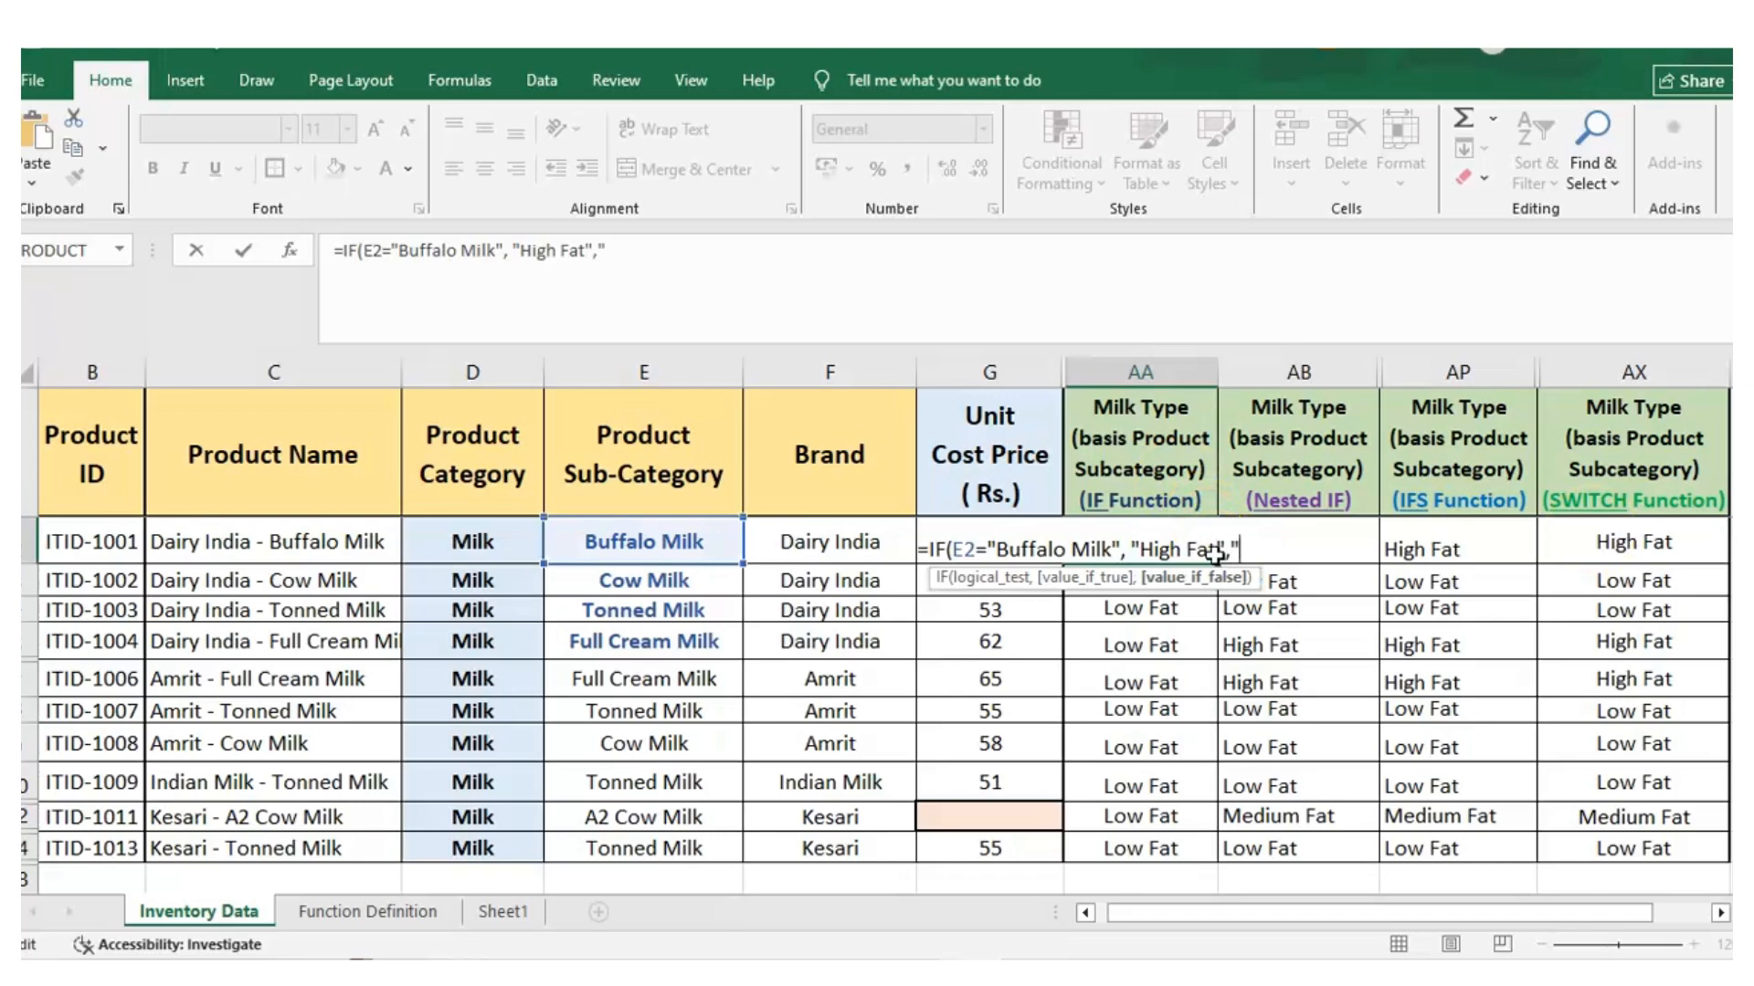
text(Low Fat"))
key(ctrl+Return)
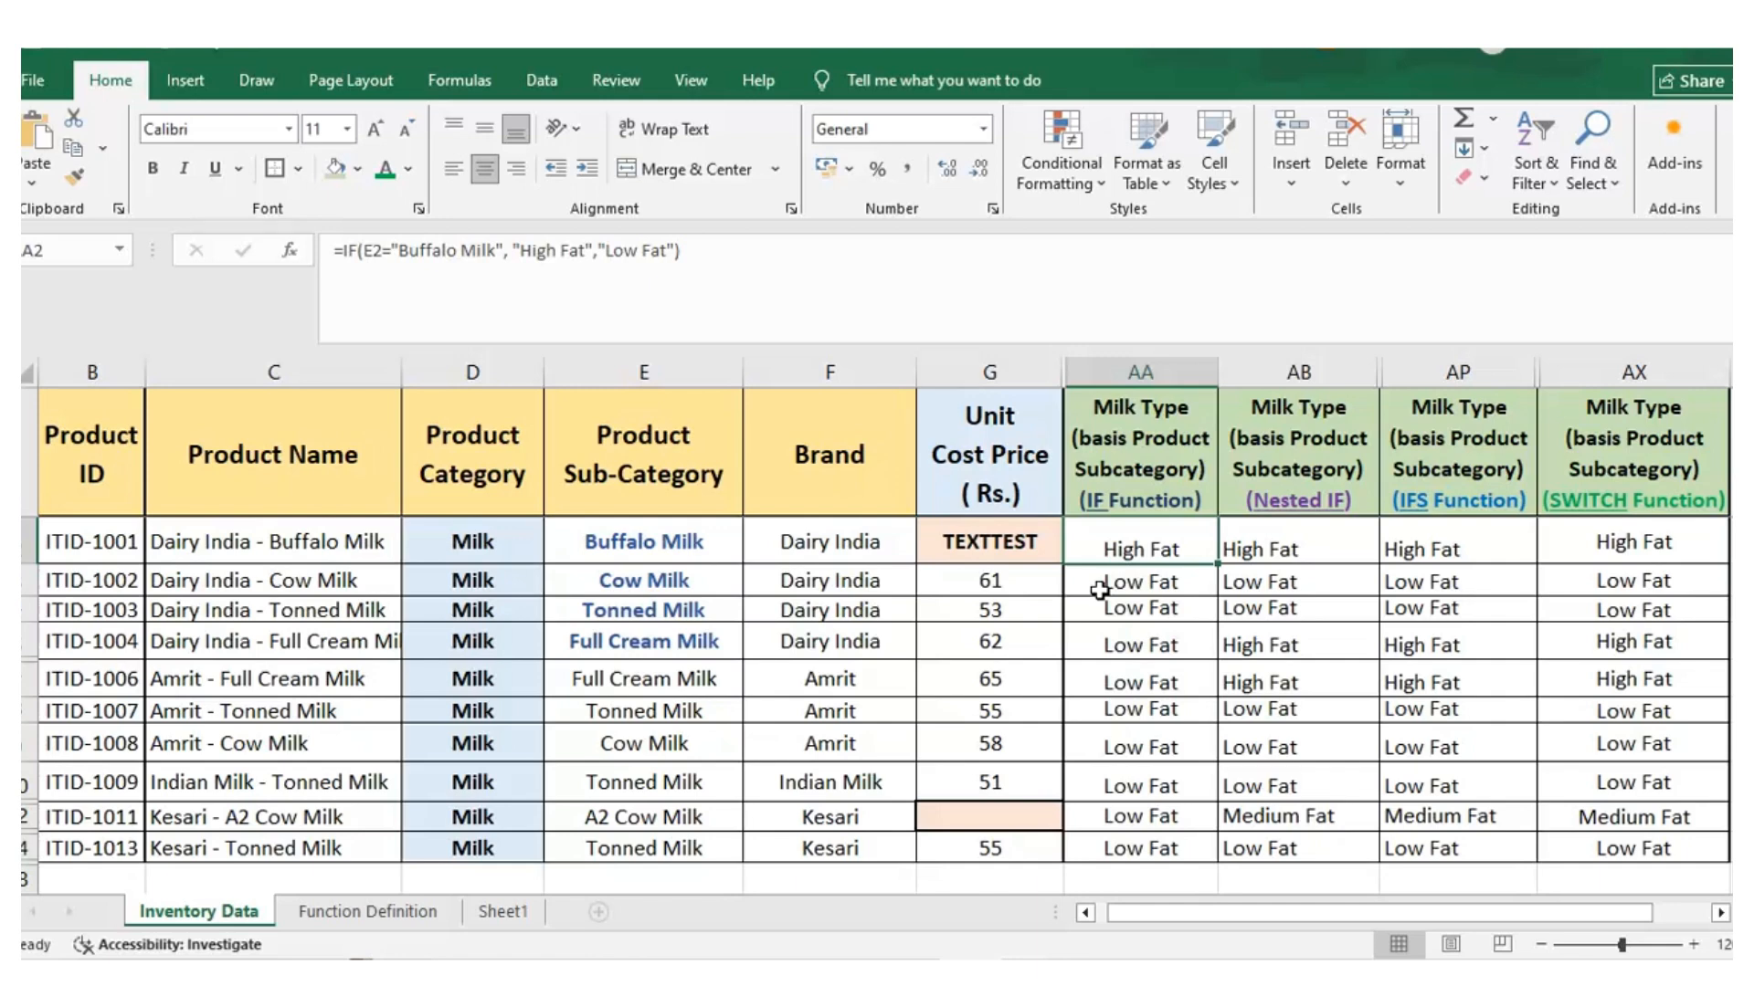
Start a nested IF formula in AB2 that returns "High Fat" when E2 equals "Buffalo Milk"
click(1411, 738)
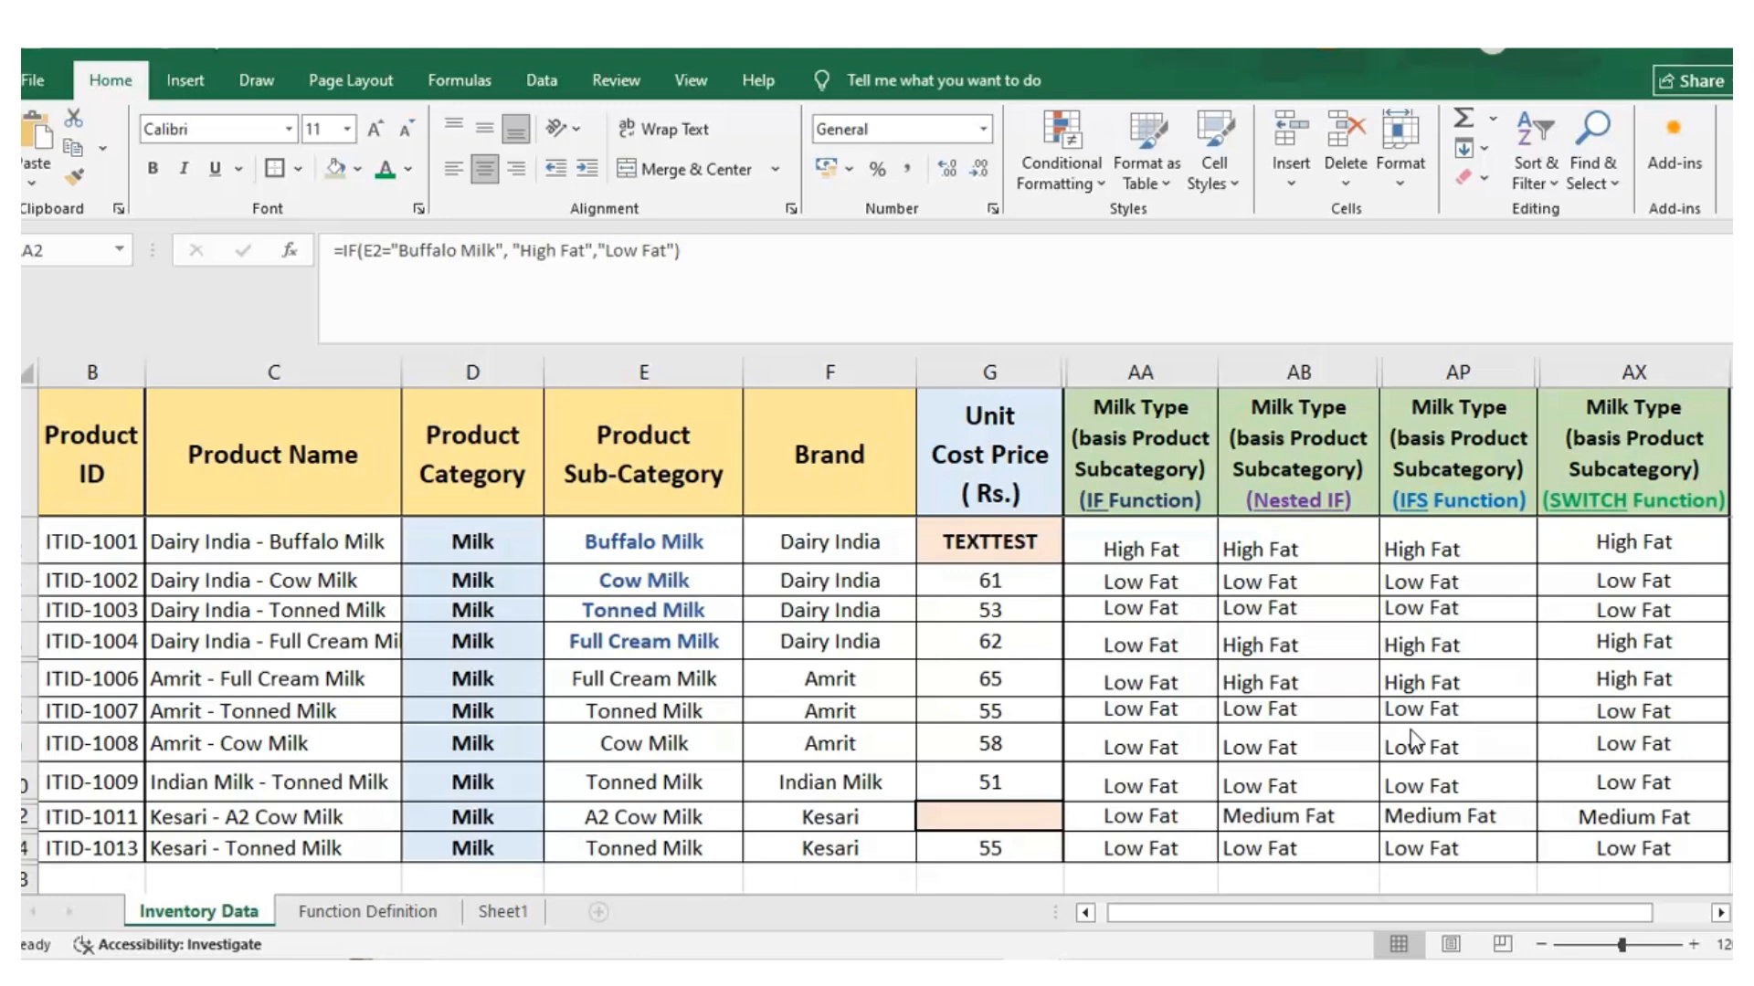
click(1355, 370)
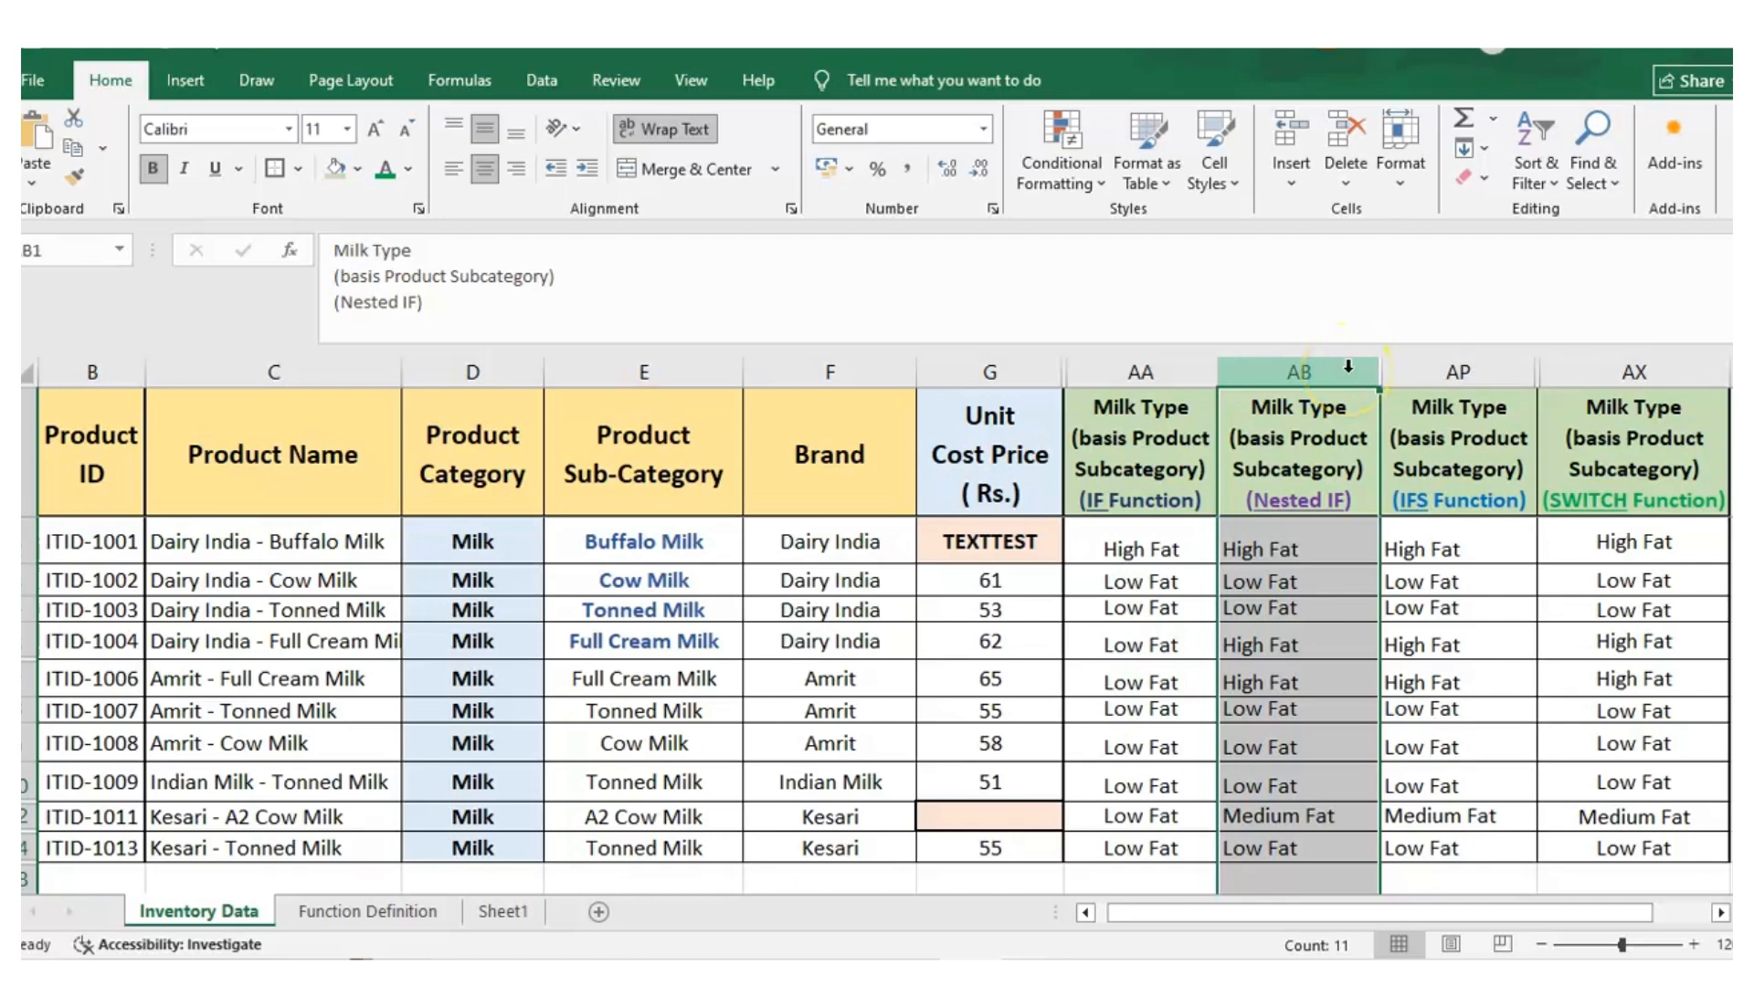
click(1283, 549)
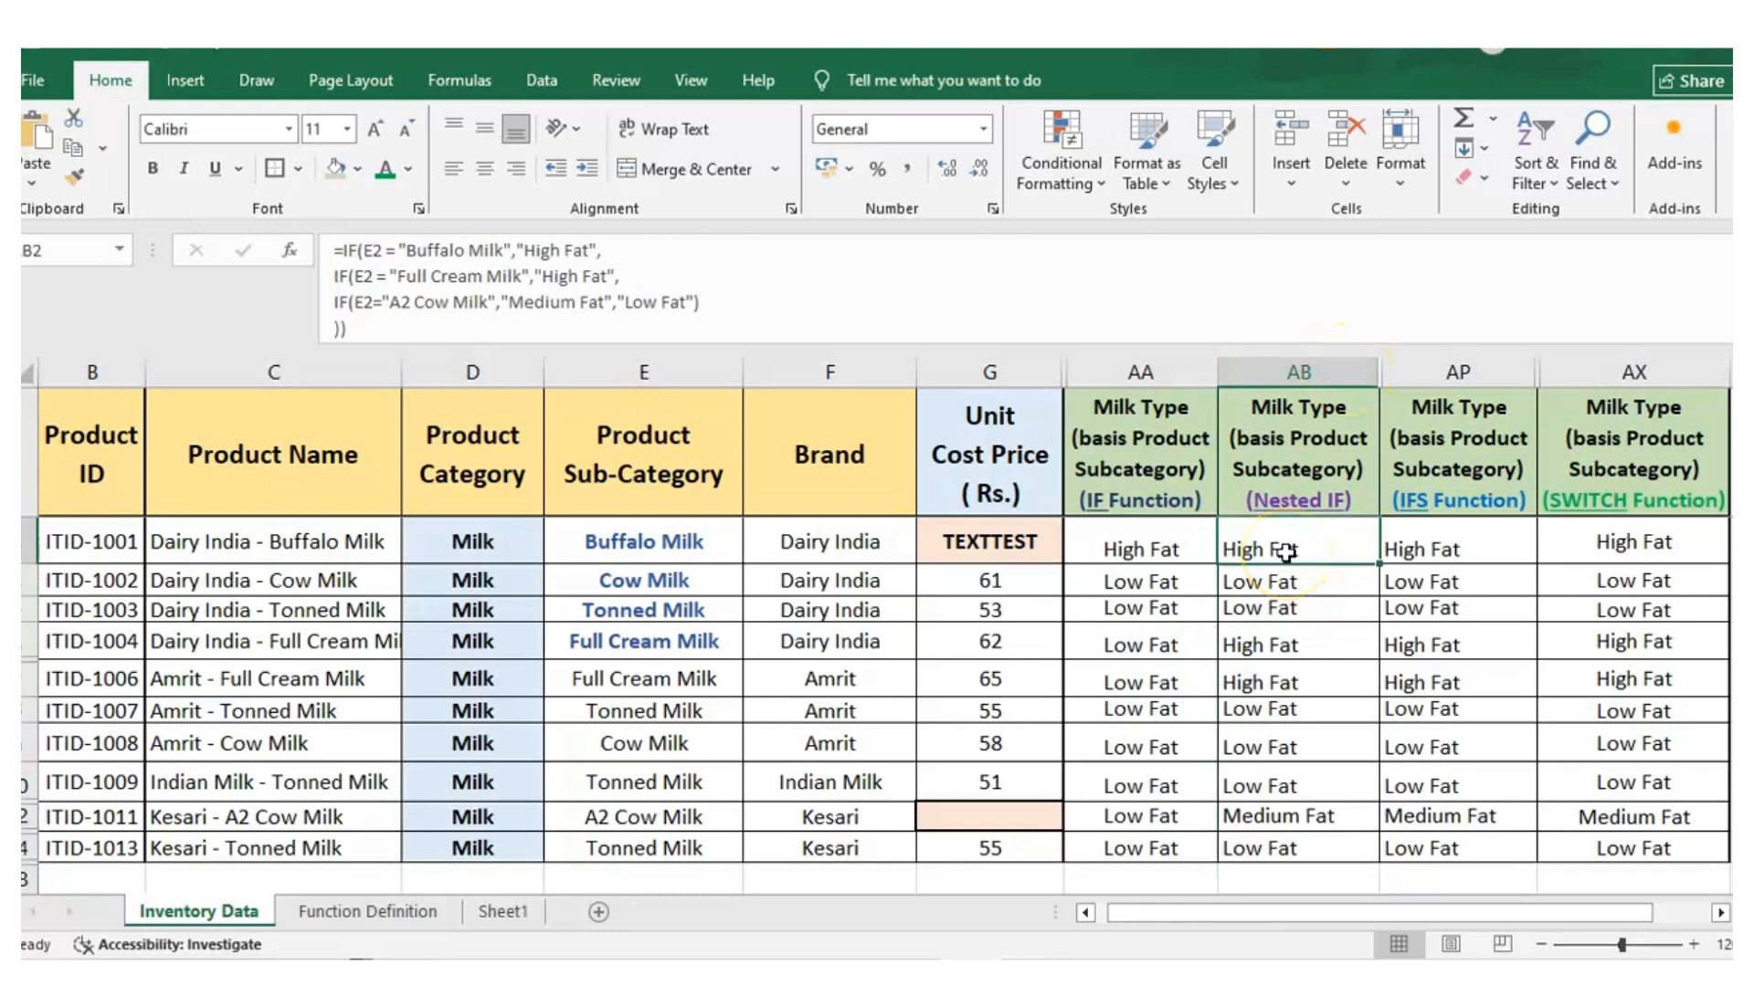
text(=IF()
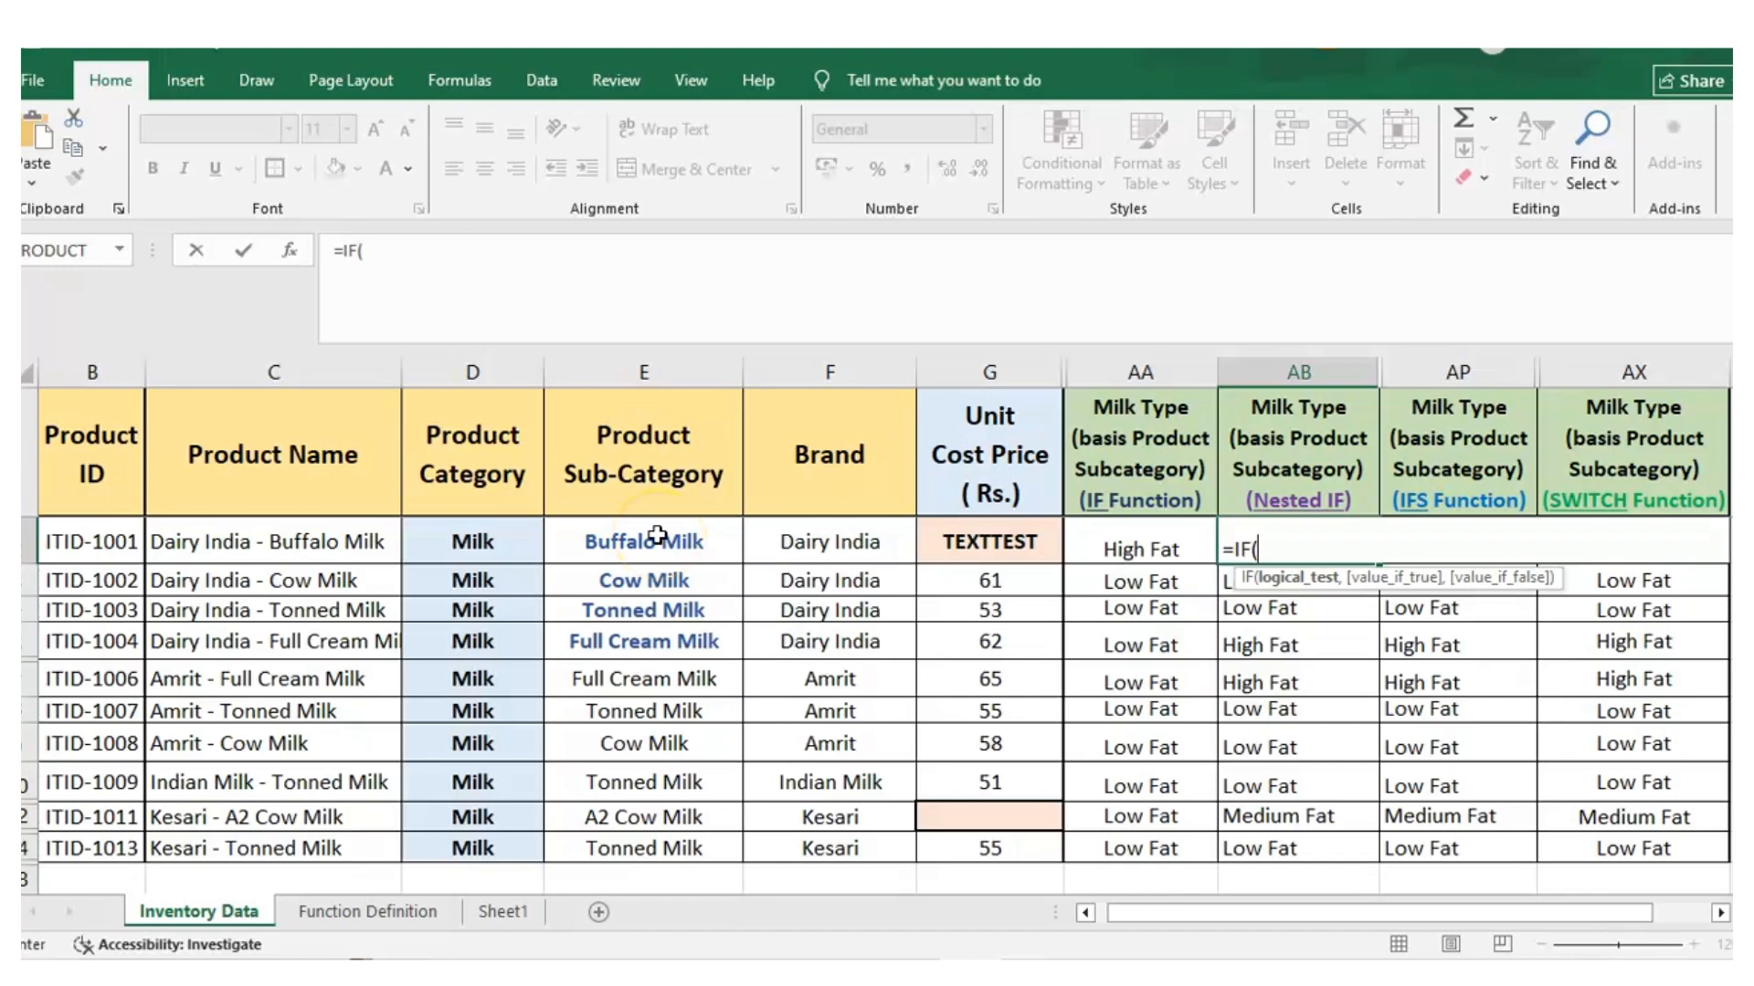
click(628, 550)
text(=)
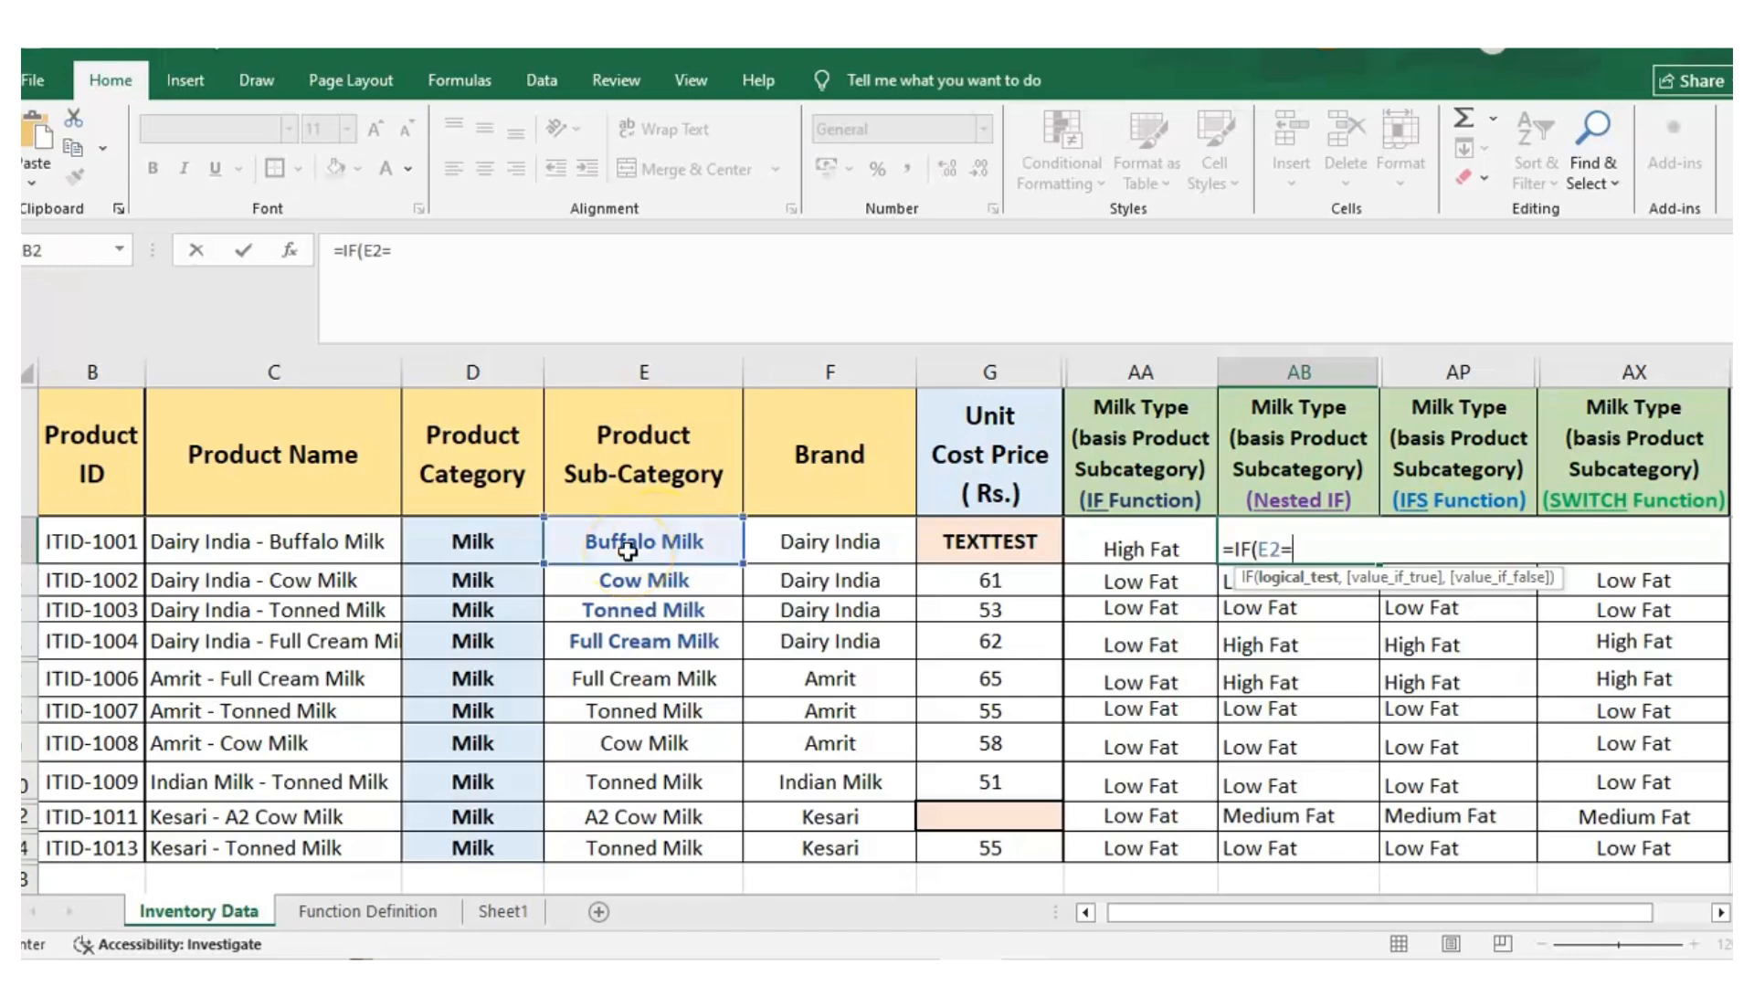
text("Buffalo Milk",)
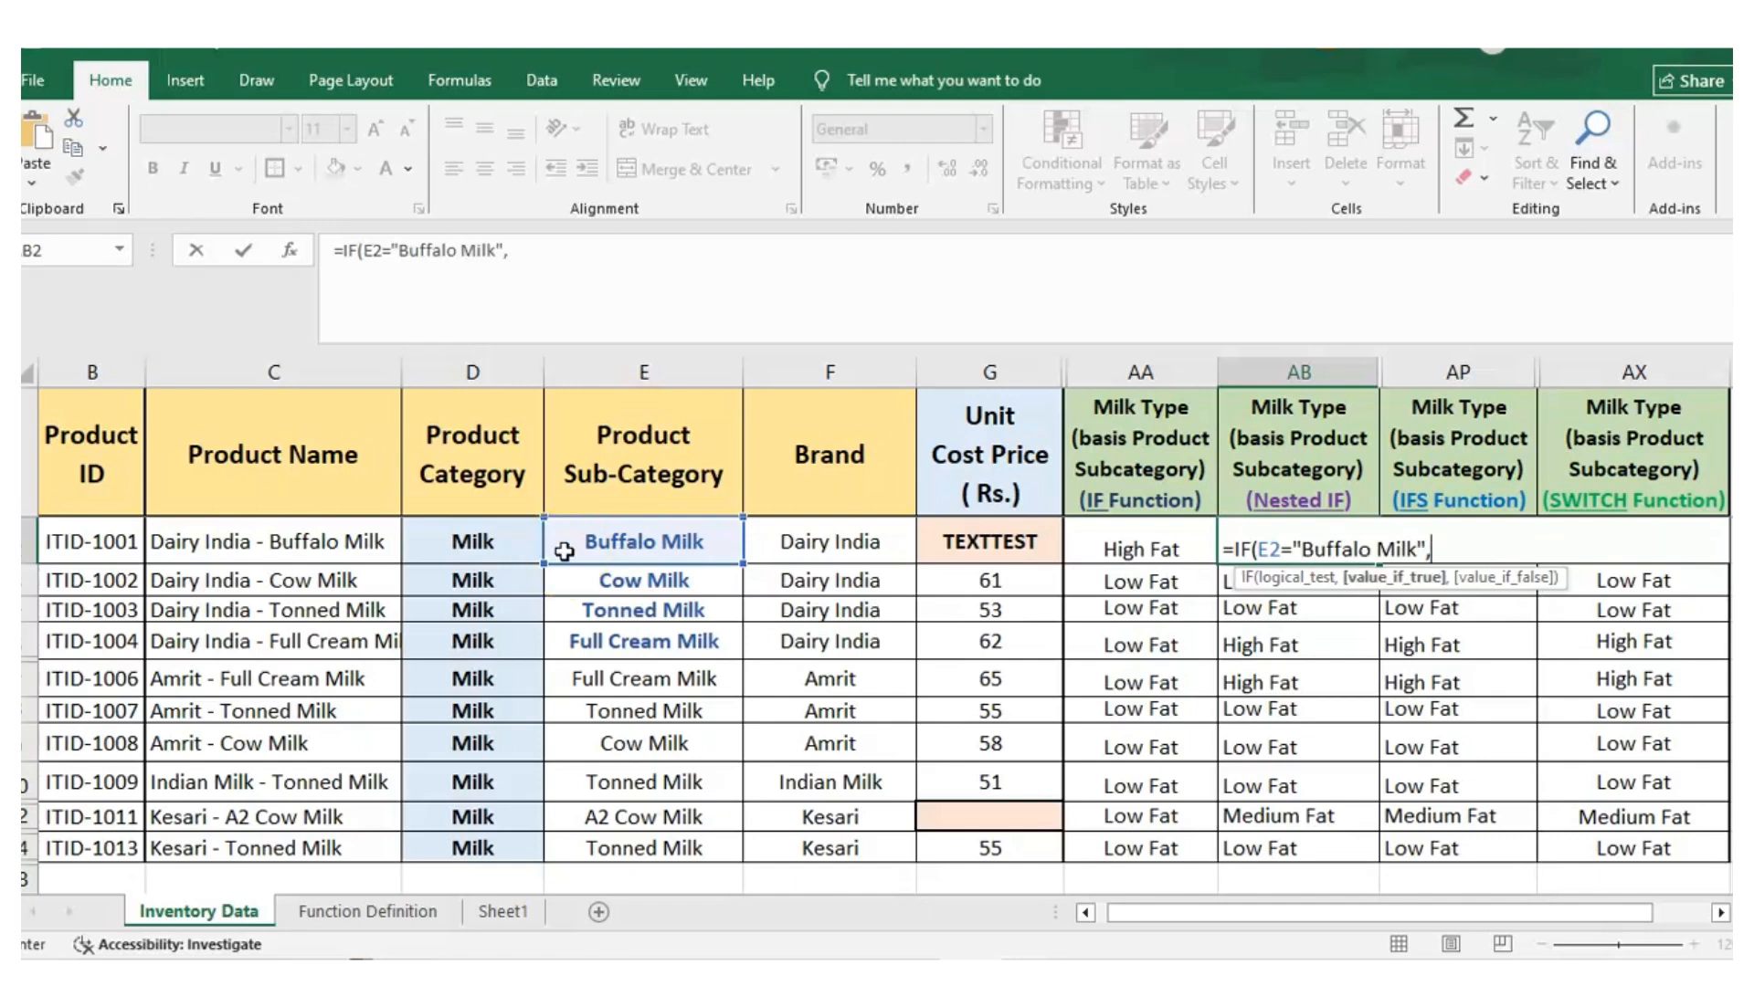
text(")
text(High F)
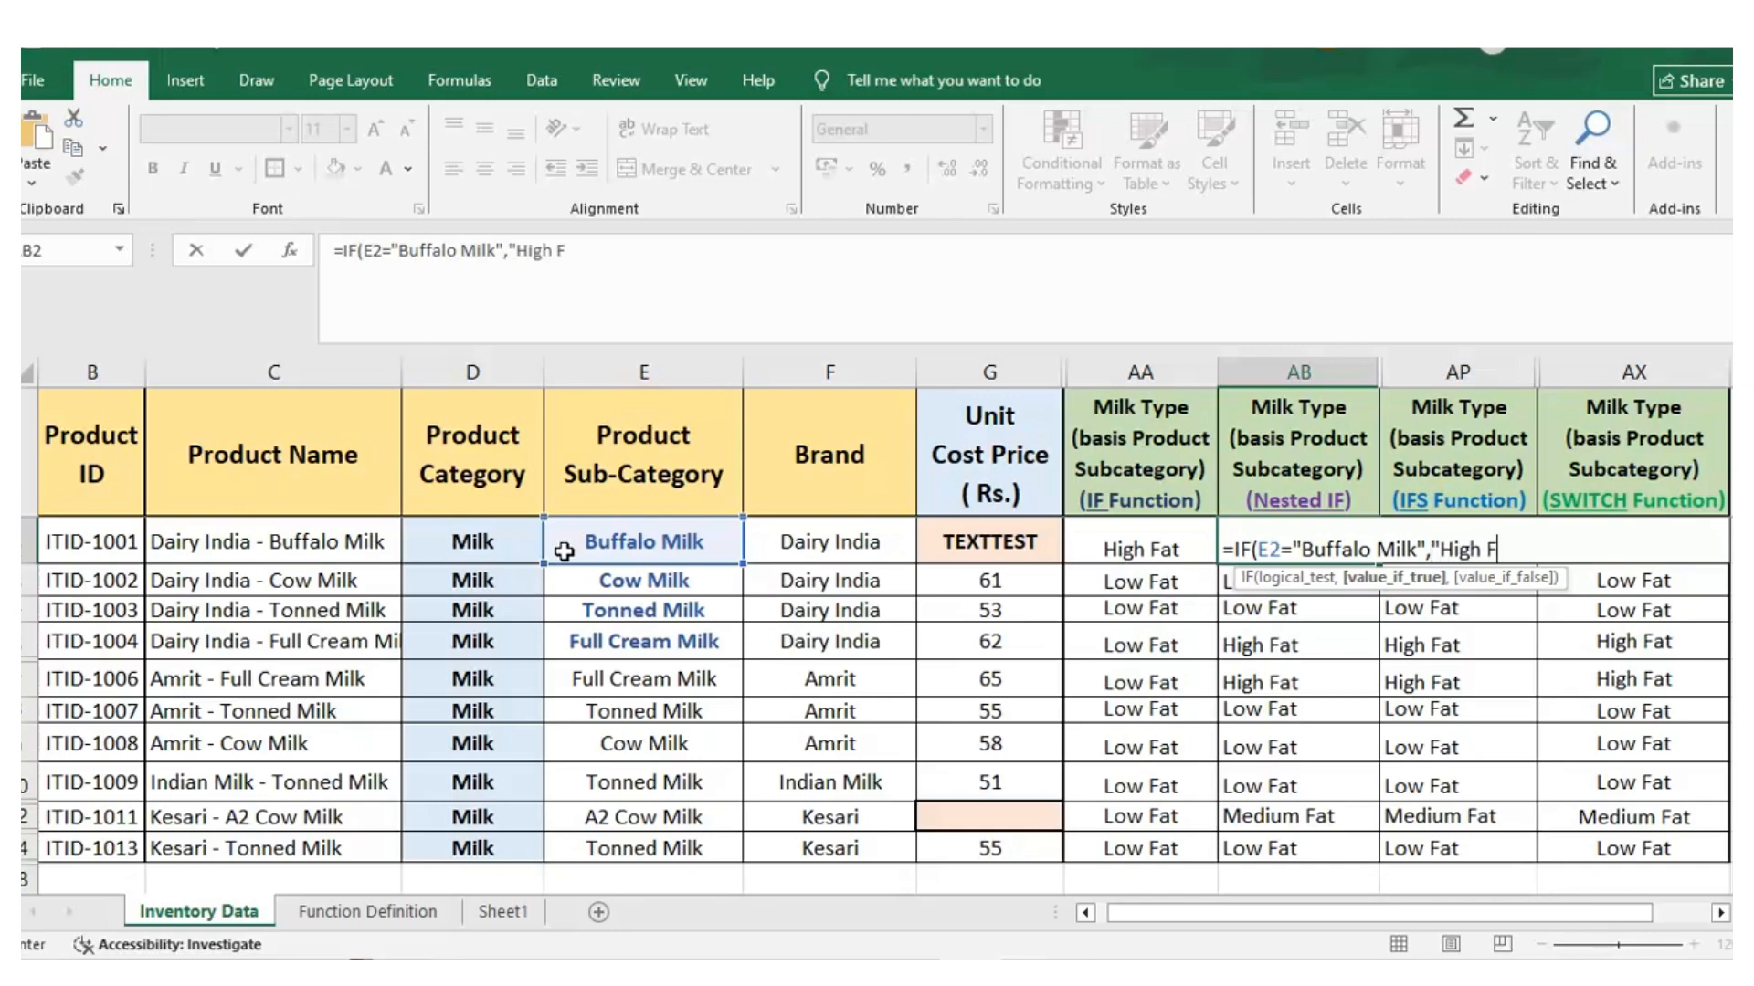
text(at",IF()
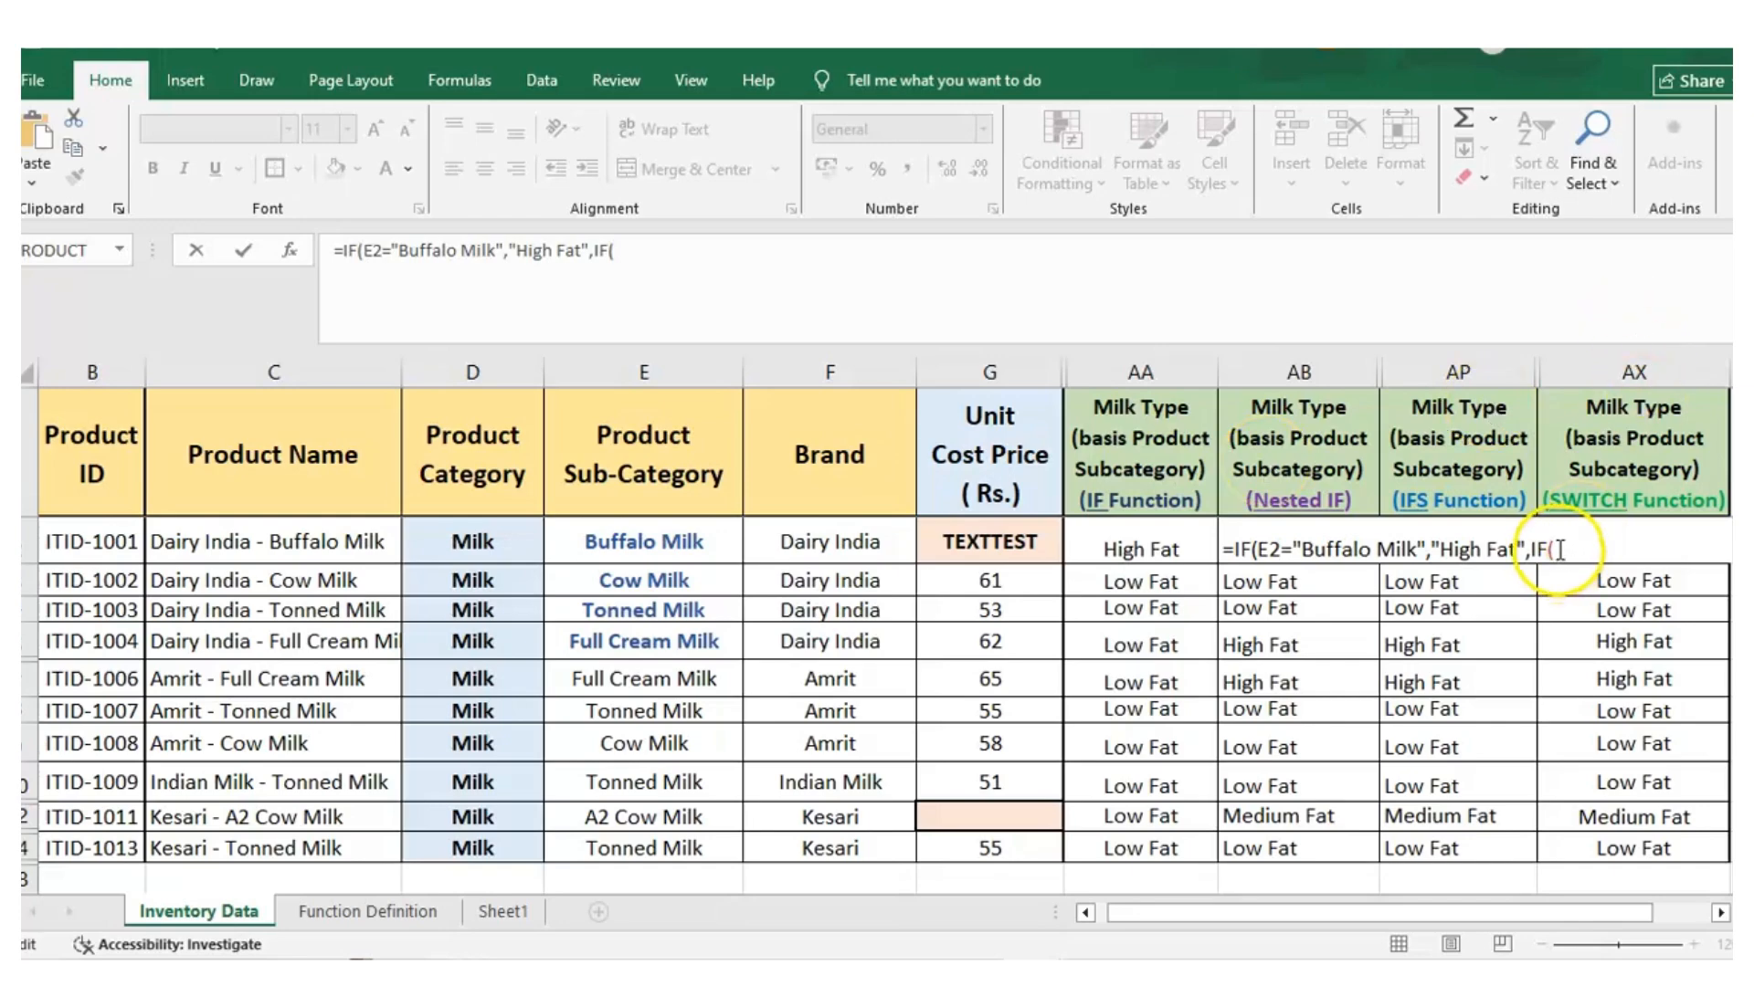
Nest a second IF in the AB2 formula that returns "High Fat" when E2 equals "Full Cream Milk"
click(593, 544)
text(=")
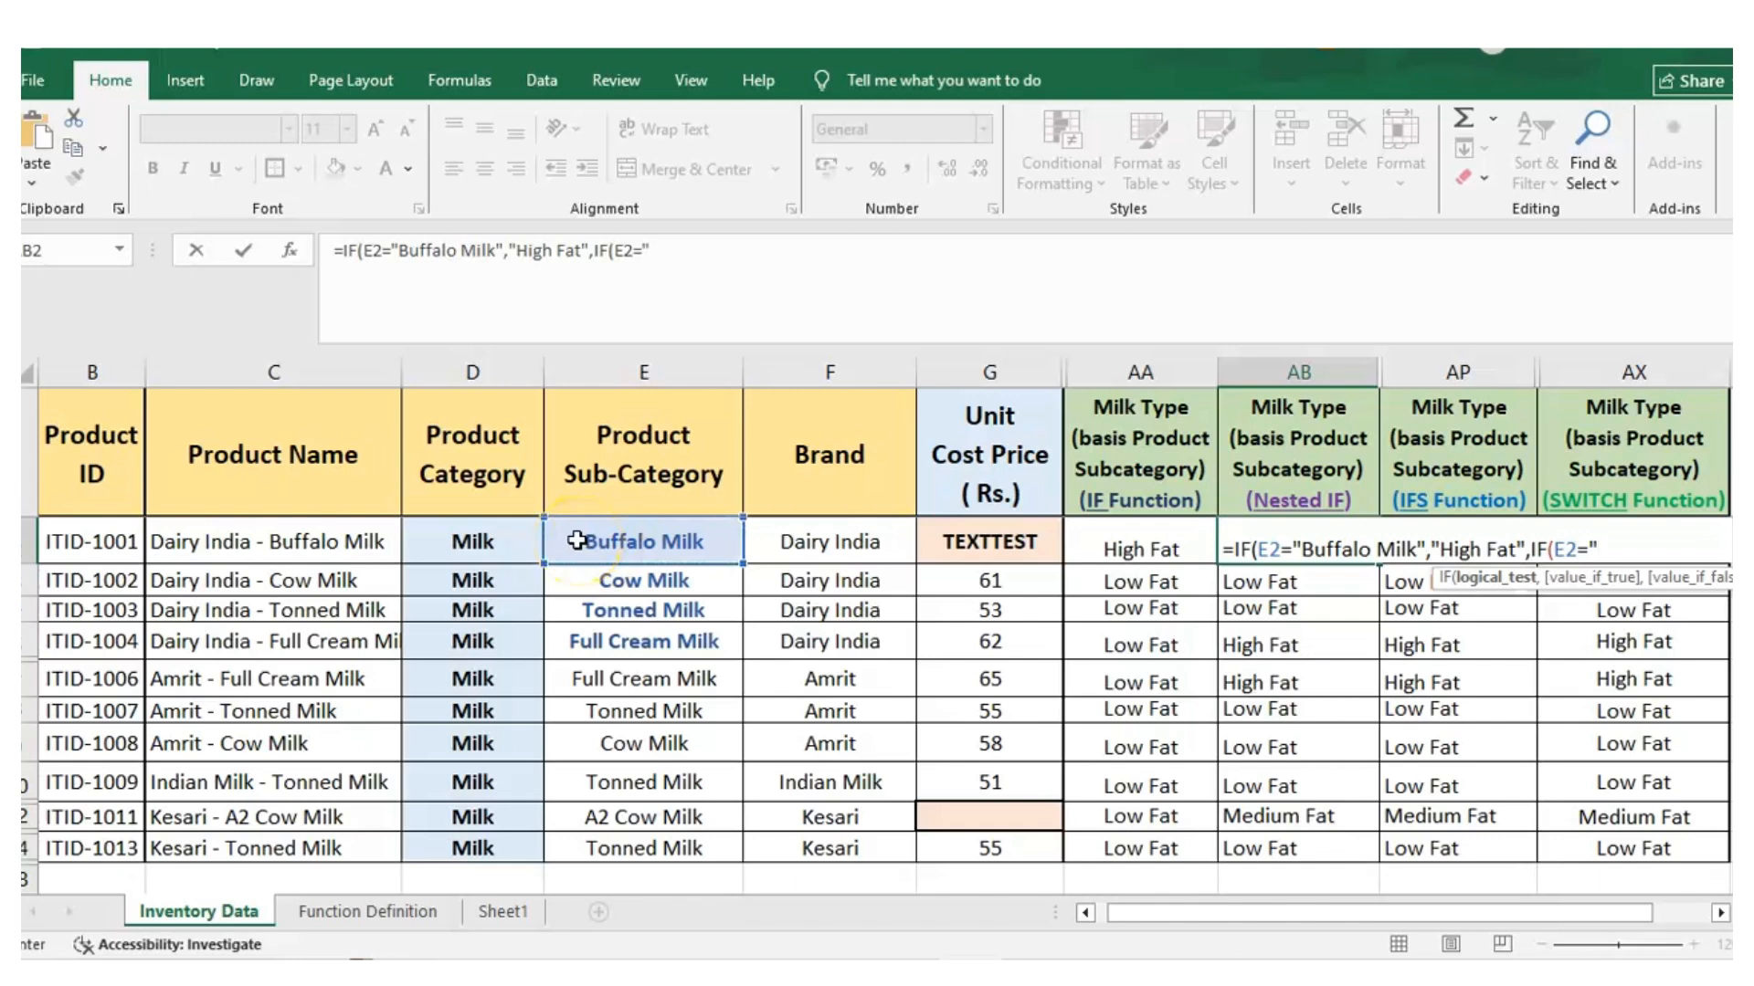
text(Full Cream Milk")
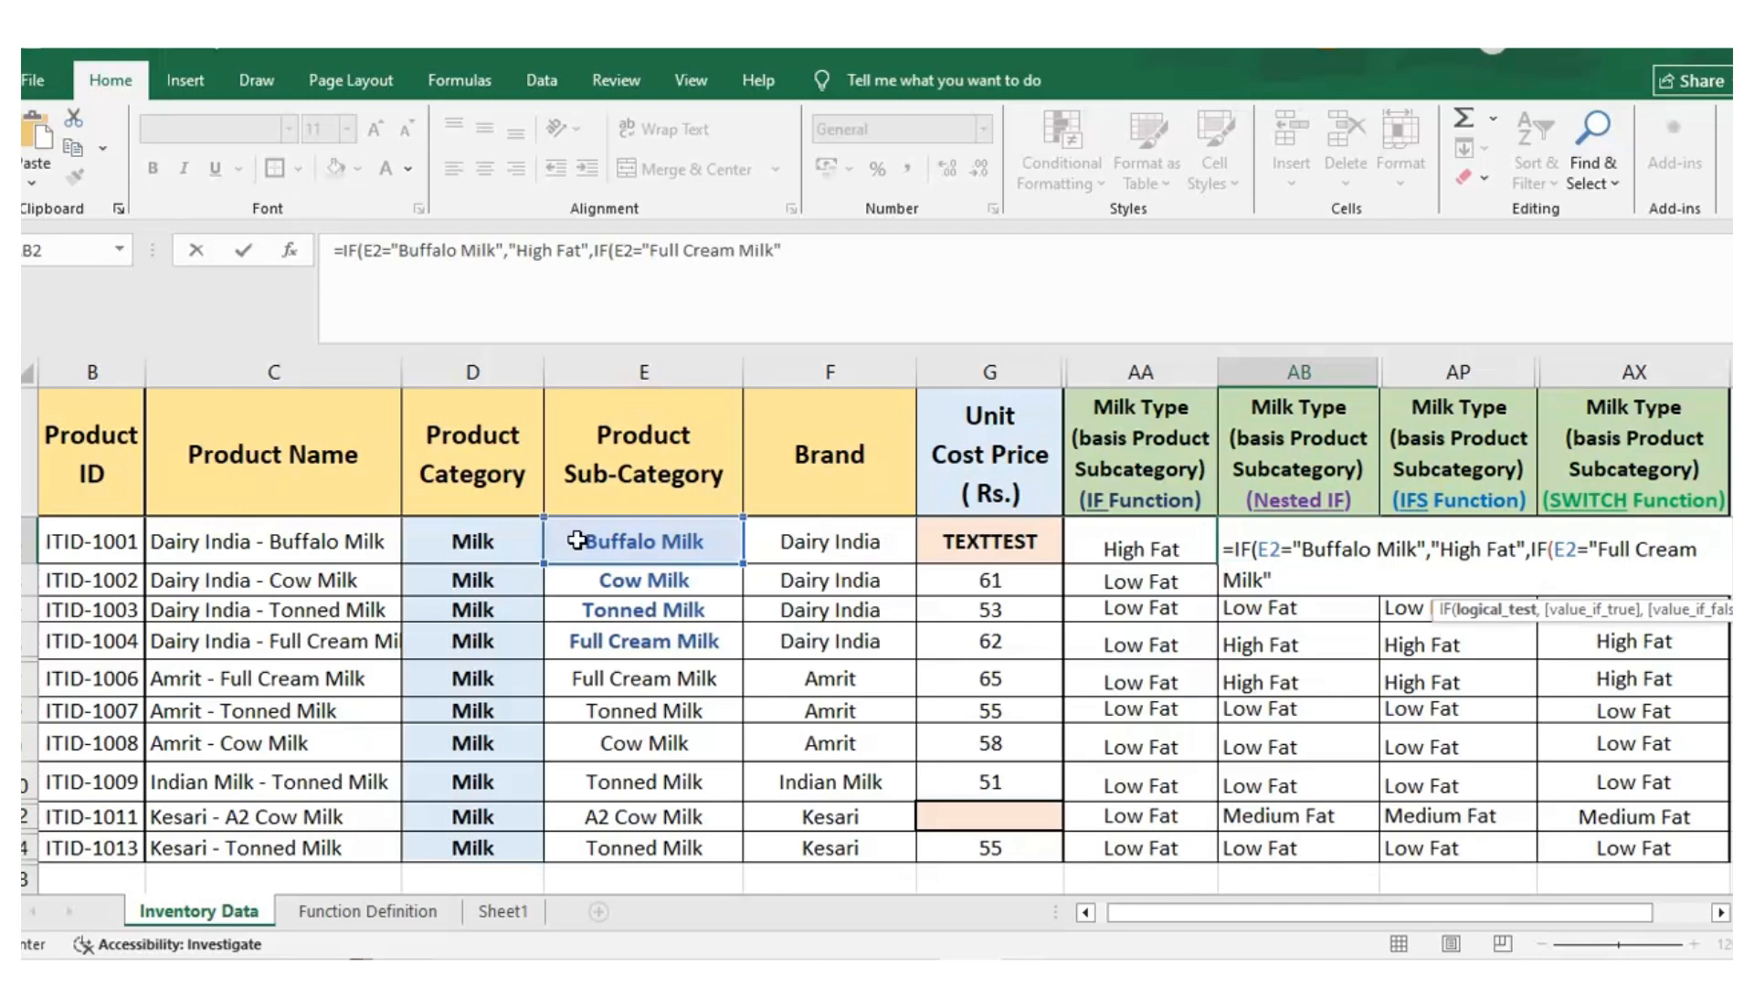
text(,)
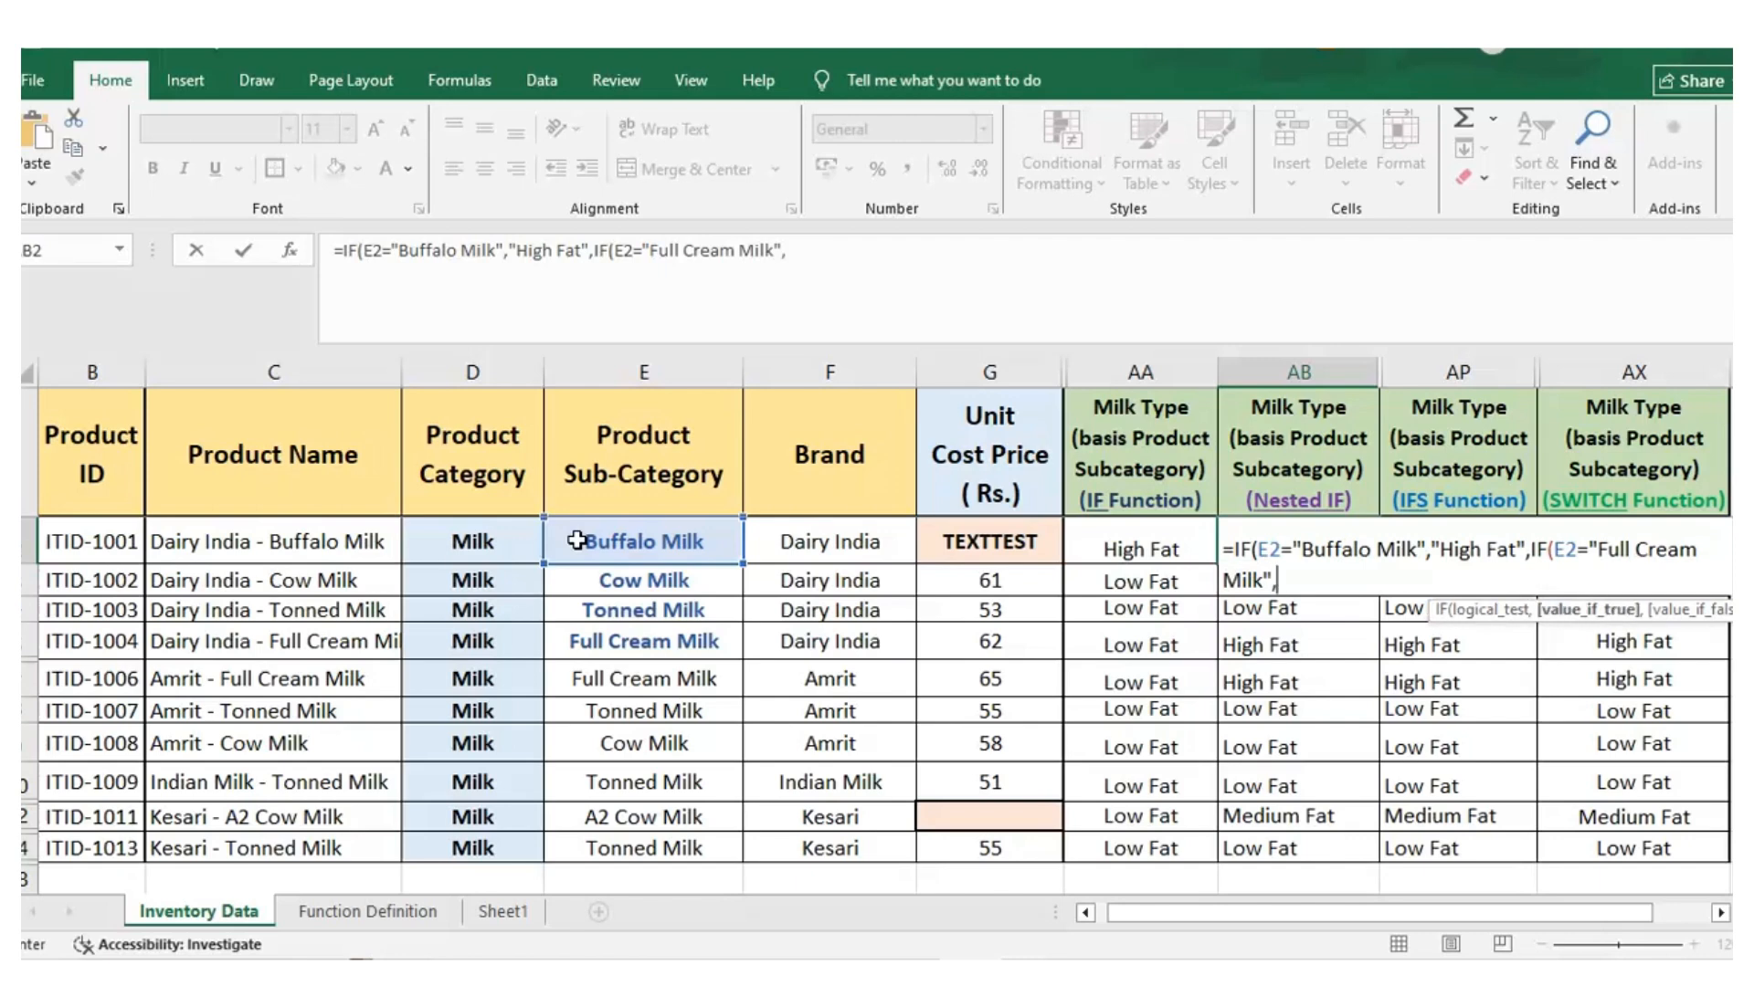
text(")
text(High )
text(Fay)
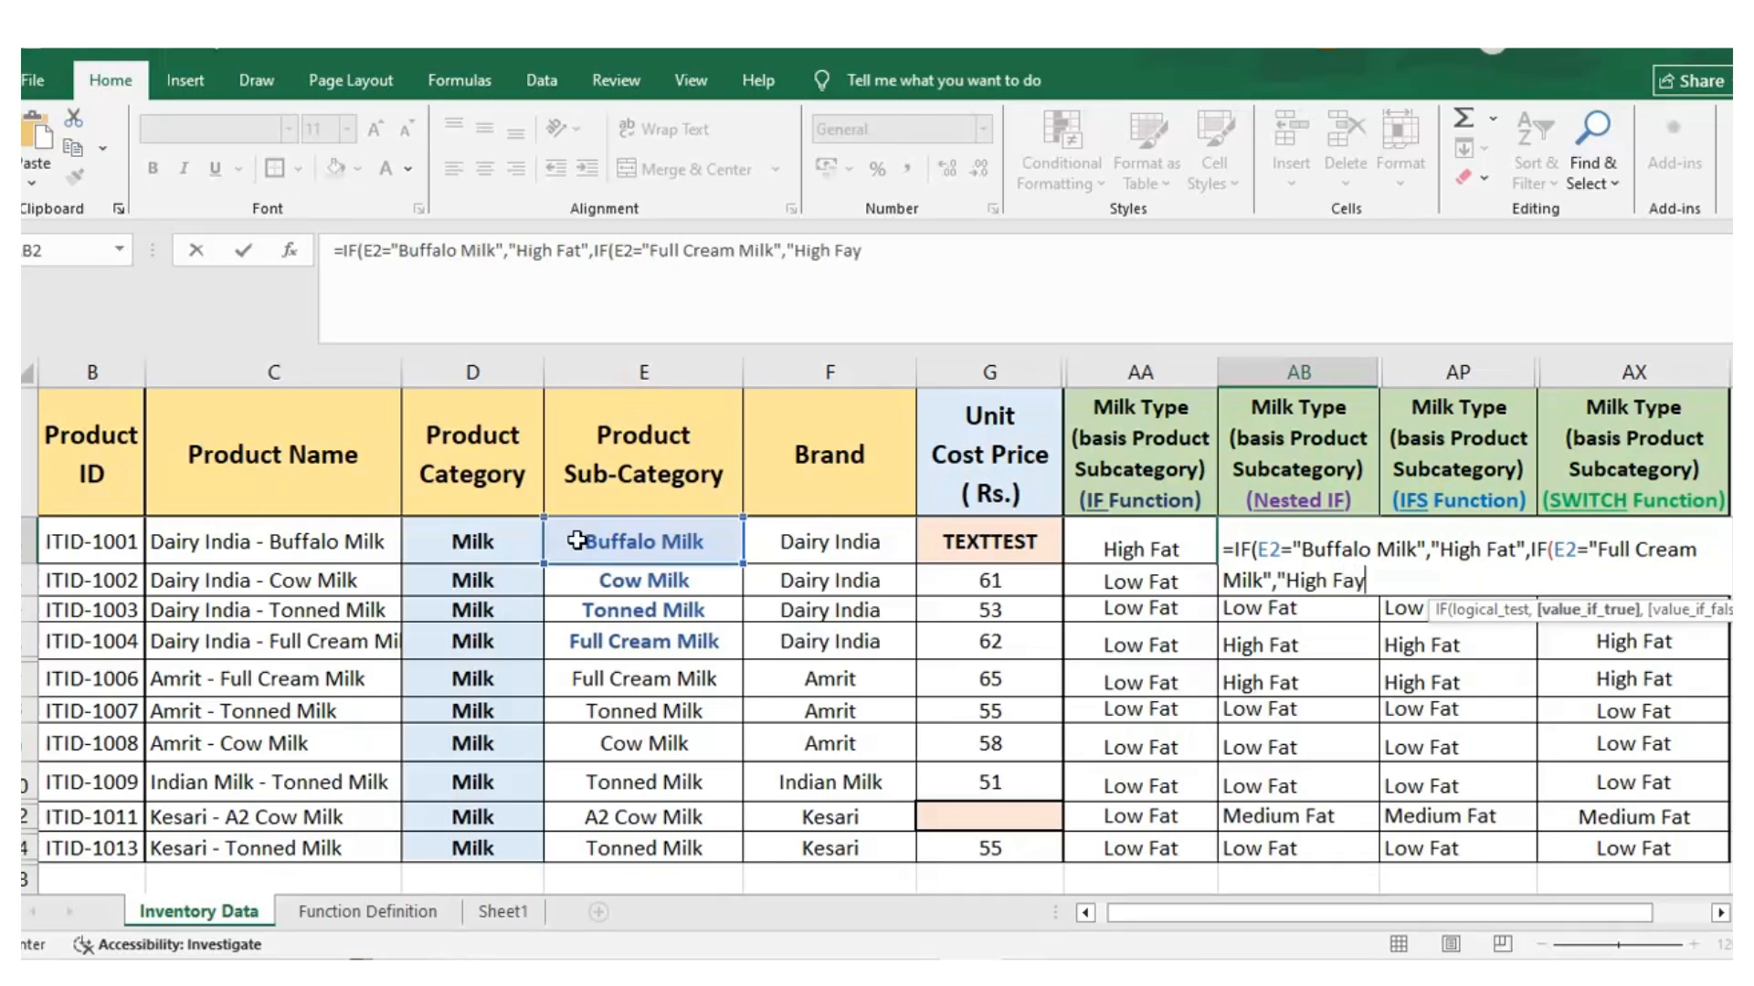
key(BackSpace)
text(t")
Nest a third IF in the AB2 formula that returns "Medium Fat" when E2 equals "A2 Cow Milk"
text(,)
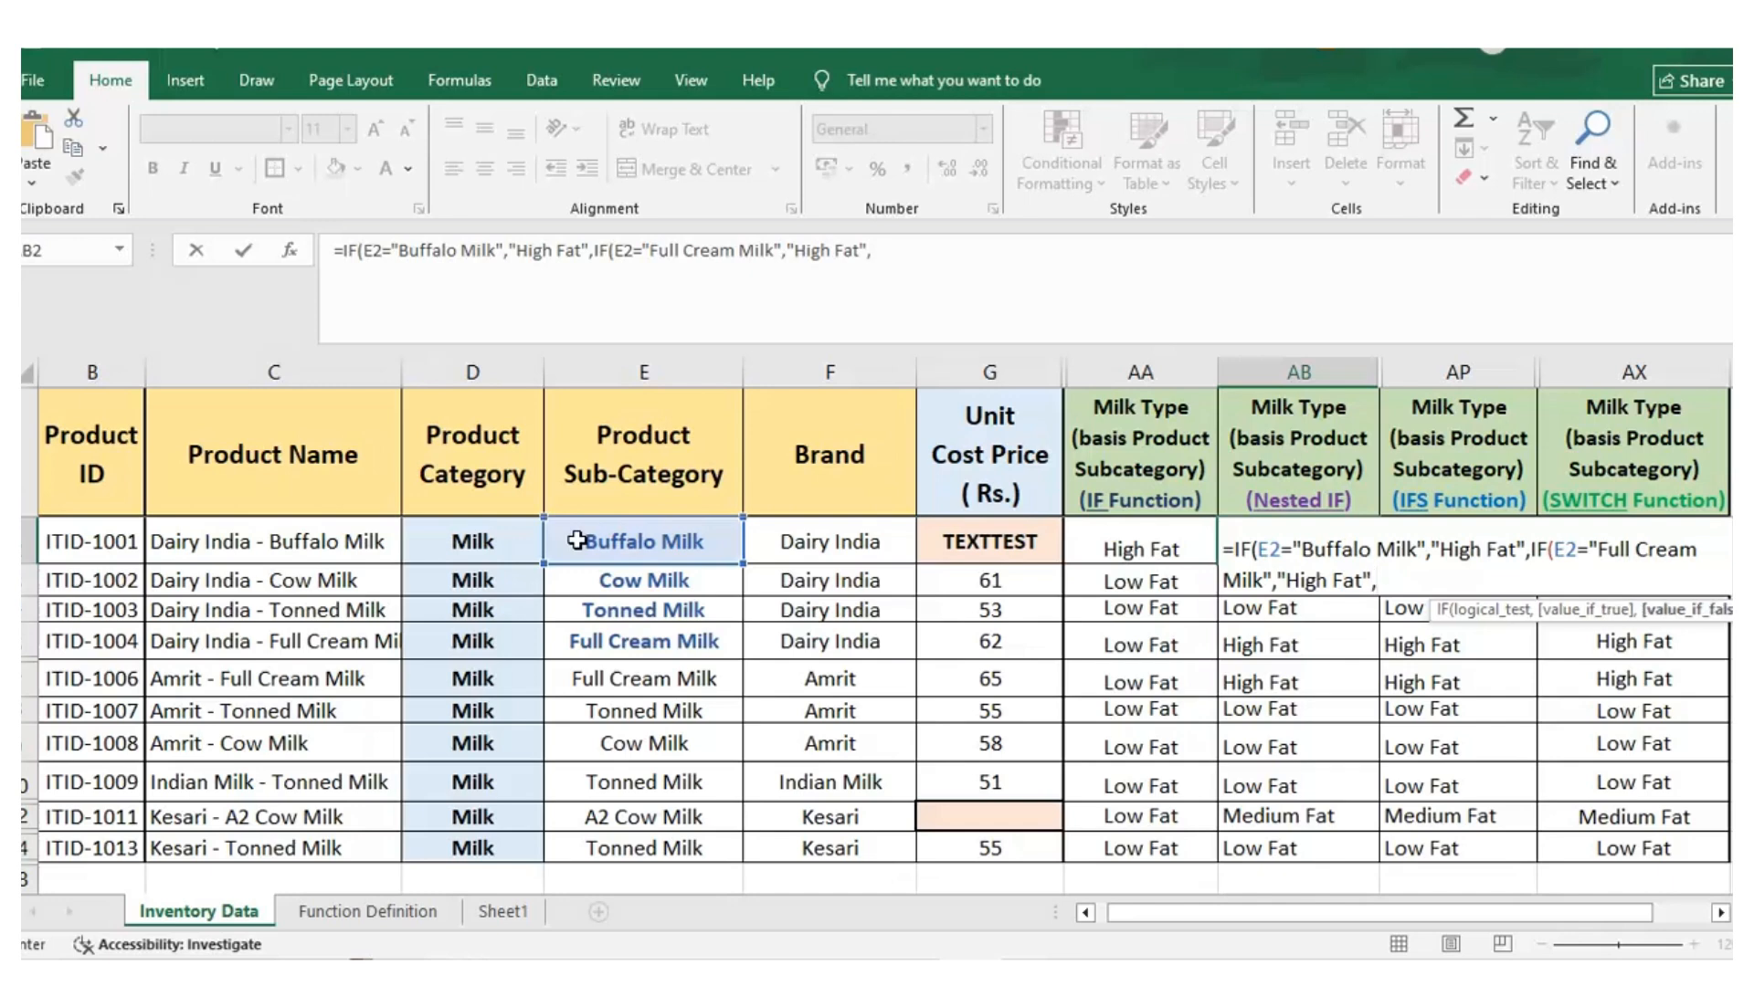
text(IF()
click(603, 542)
text(=)
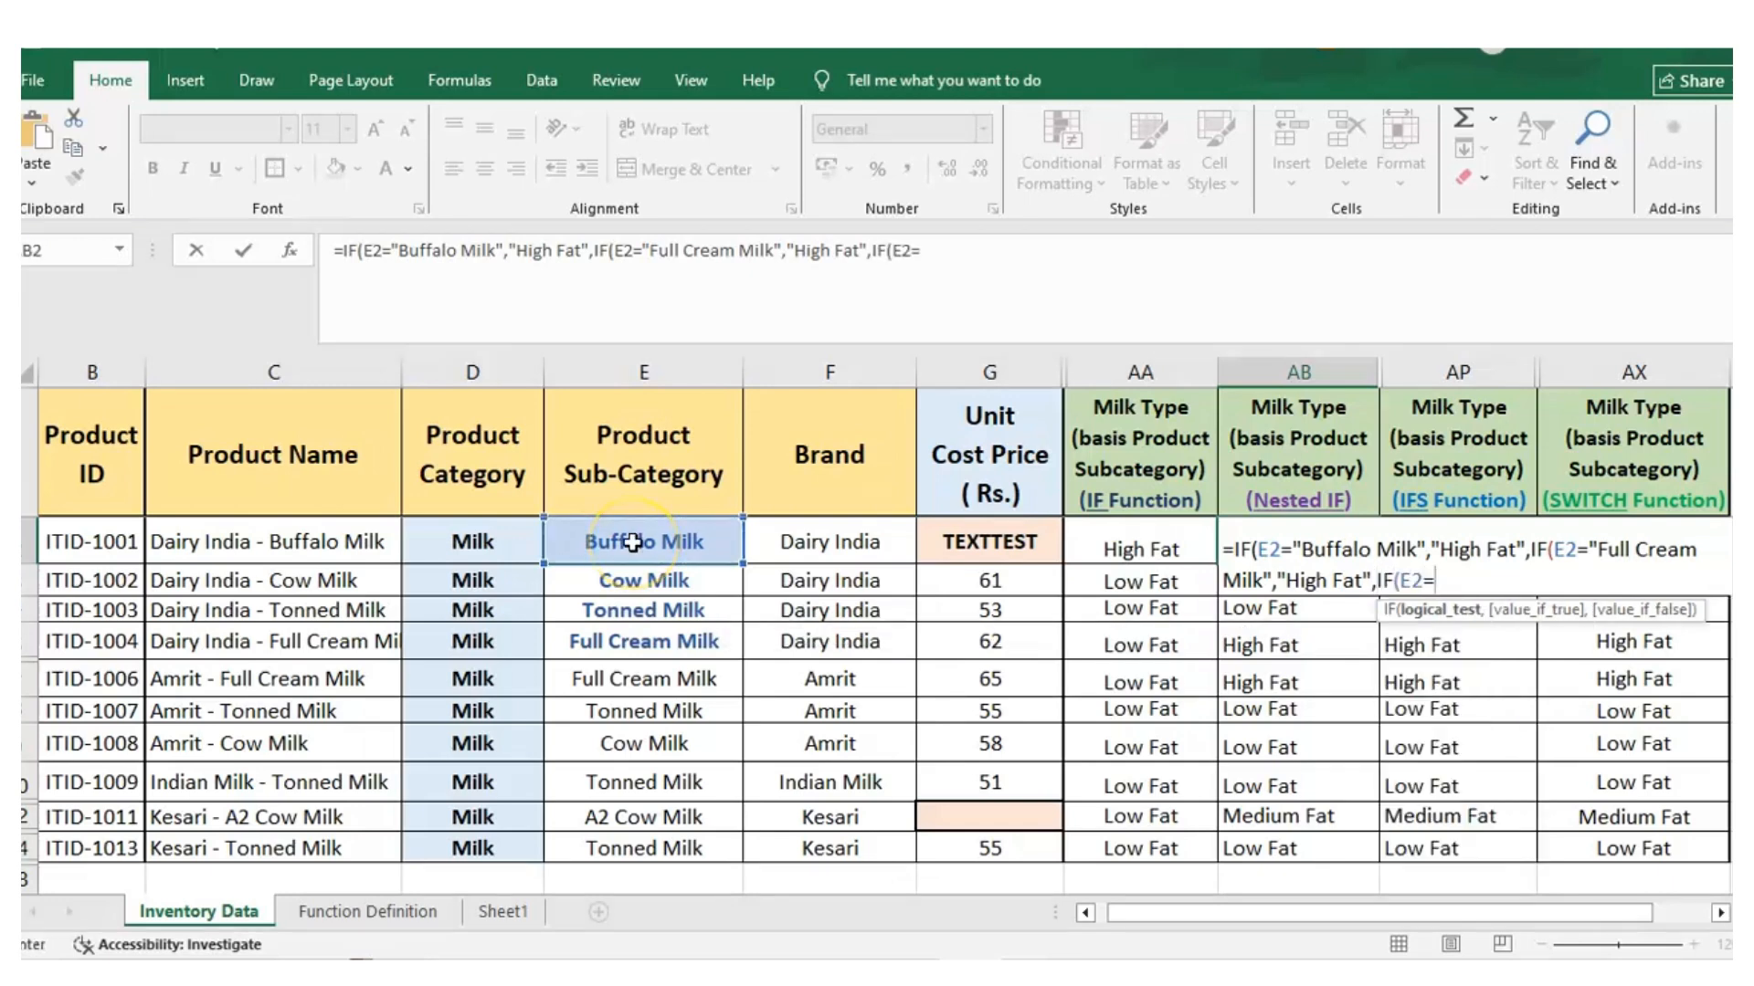
text("A2 Cow )
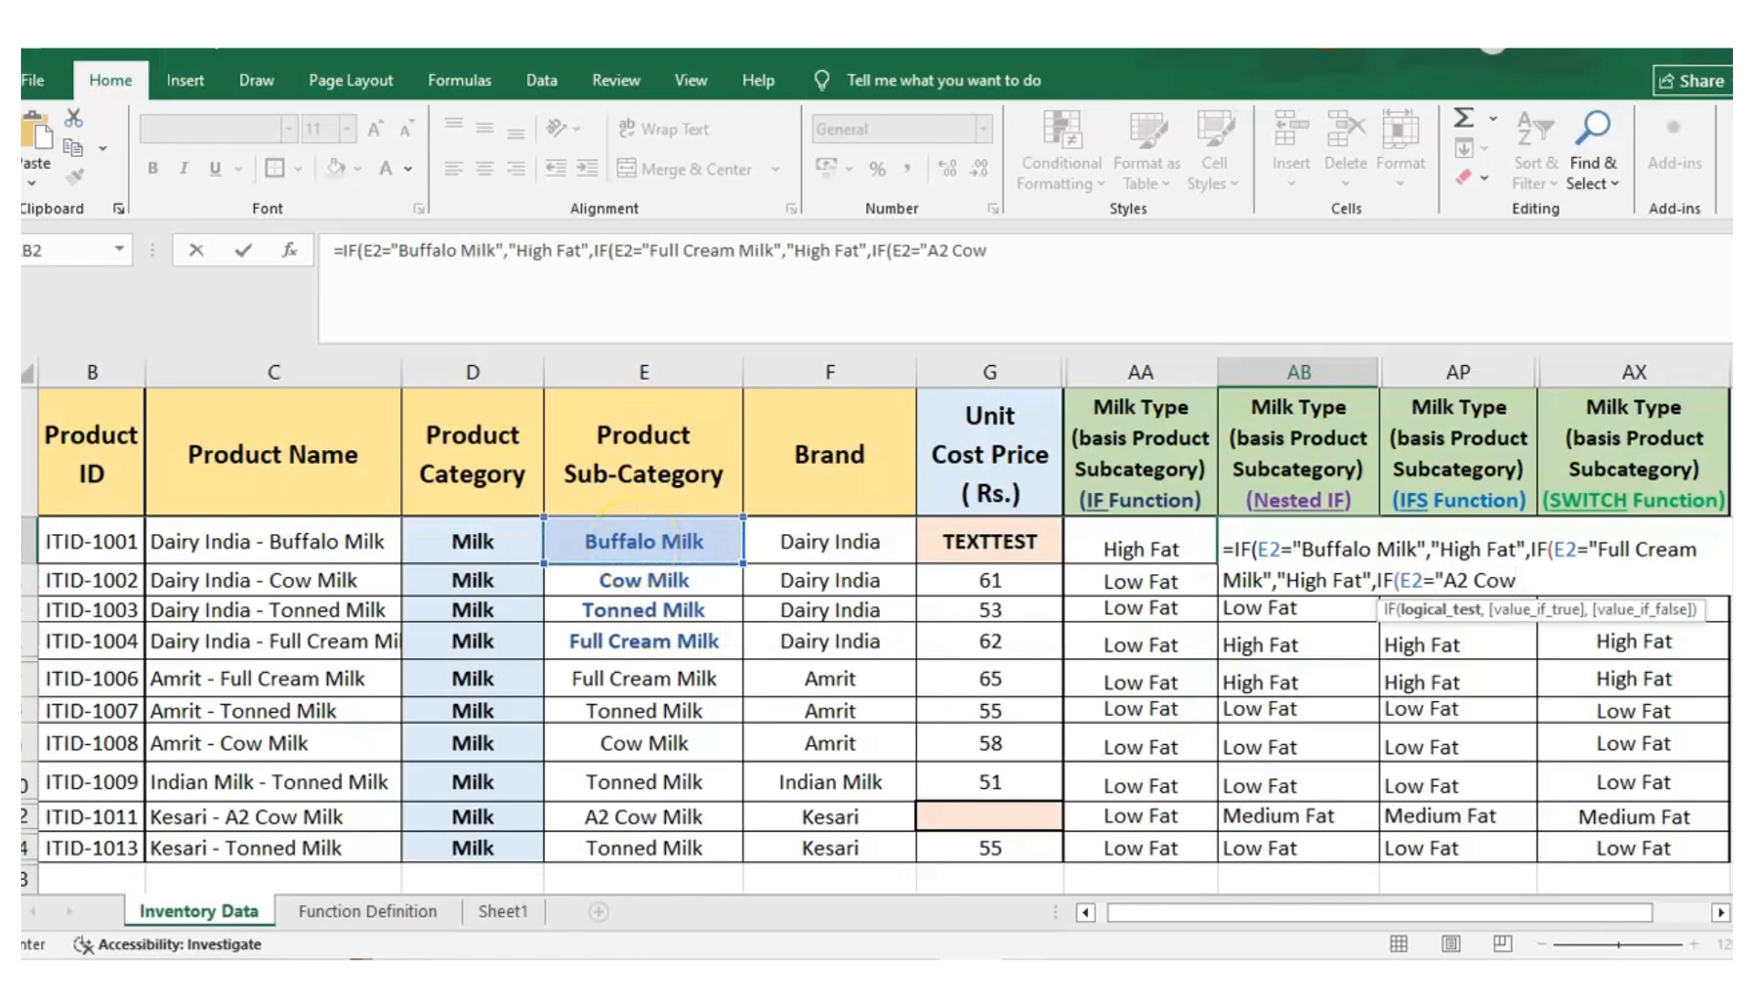
text(Milk)
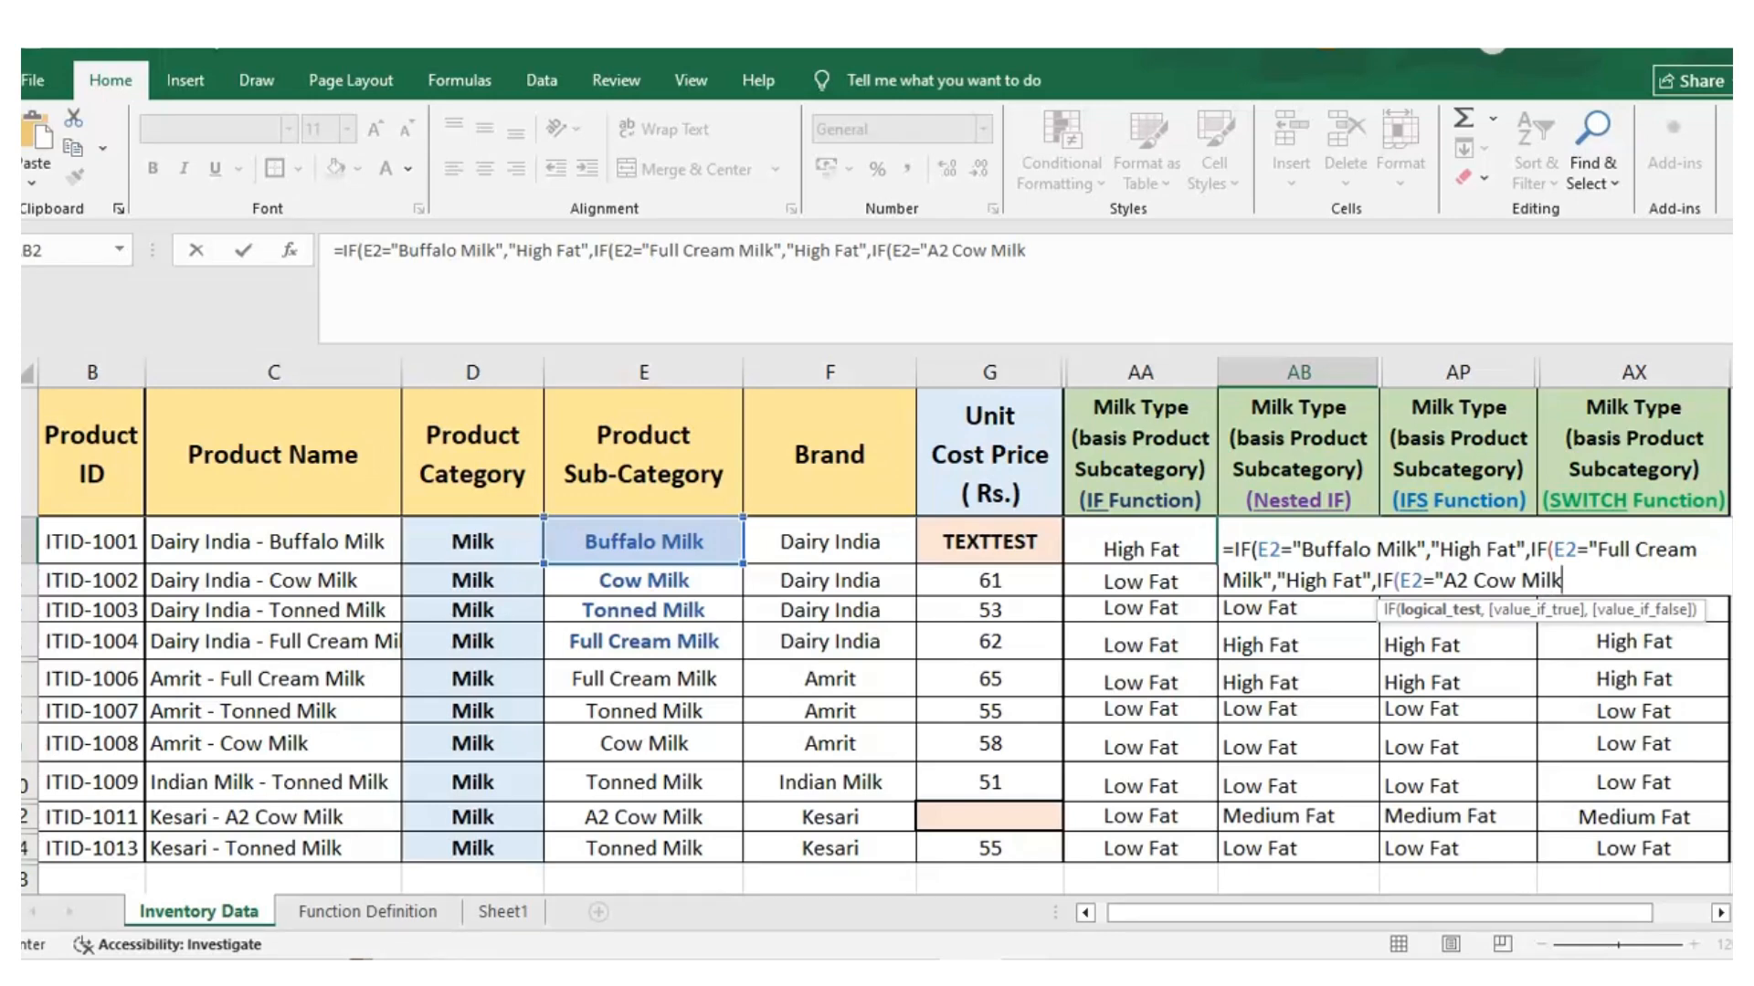
text(,"Medium Fat")
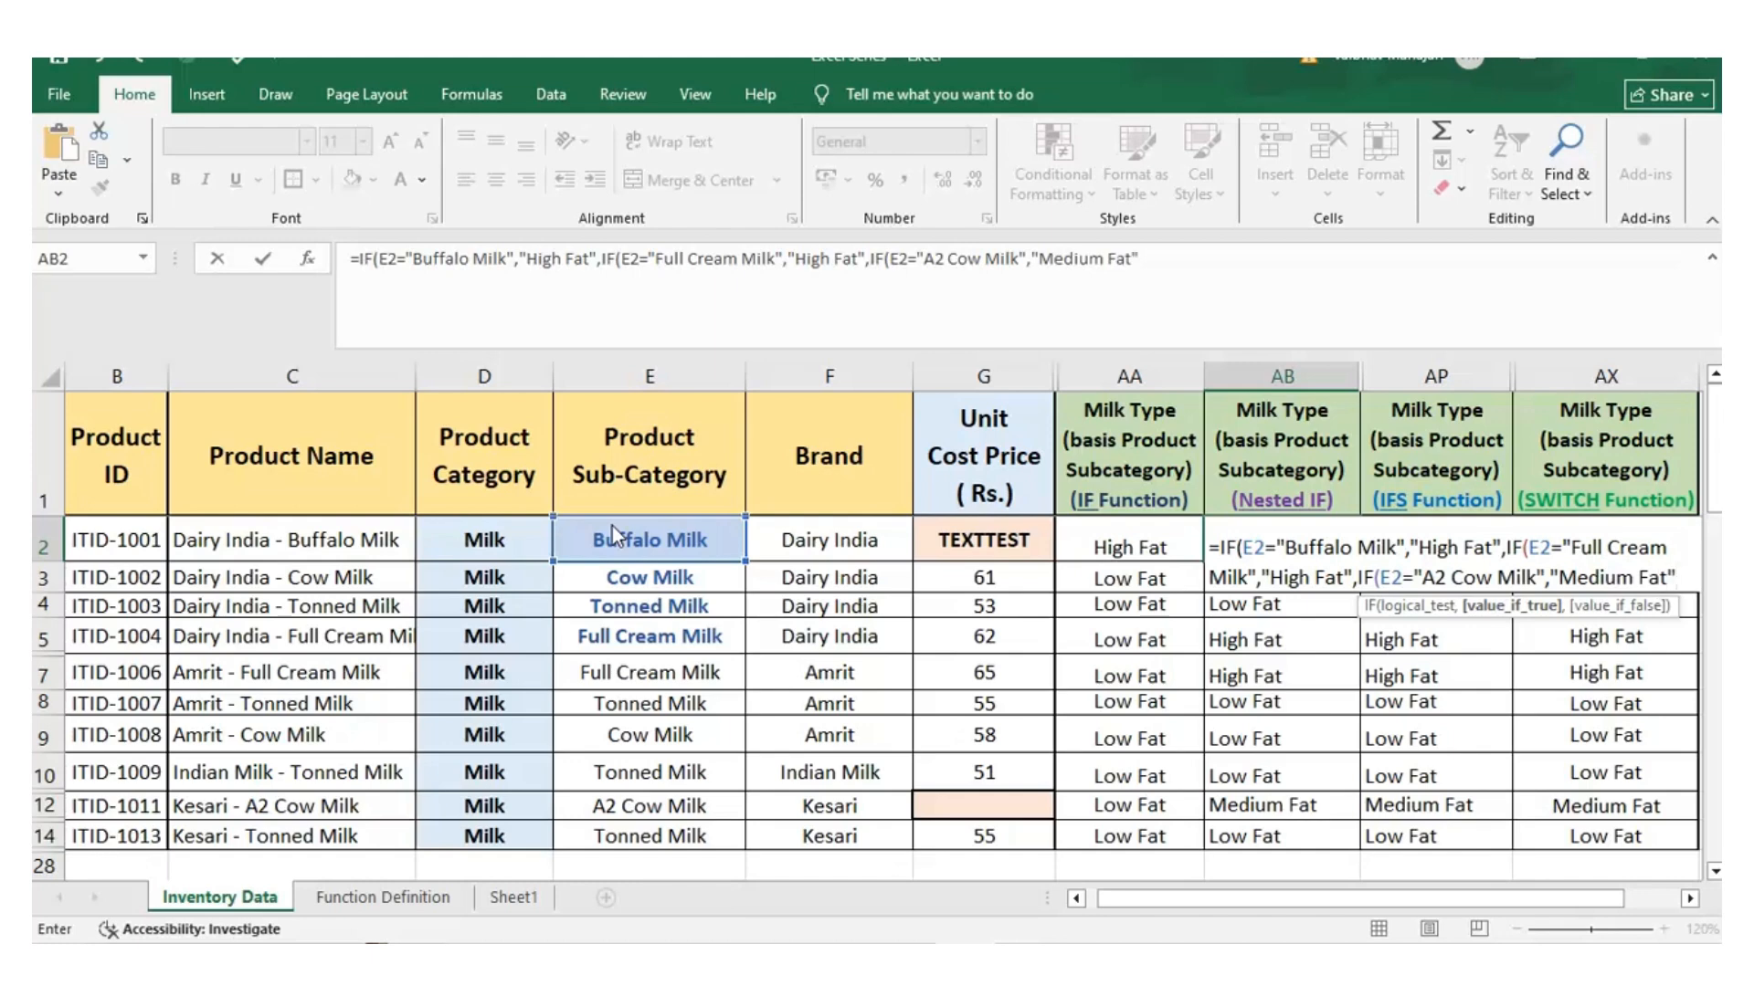
text(,)
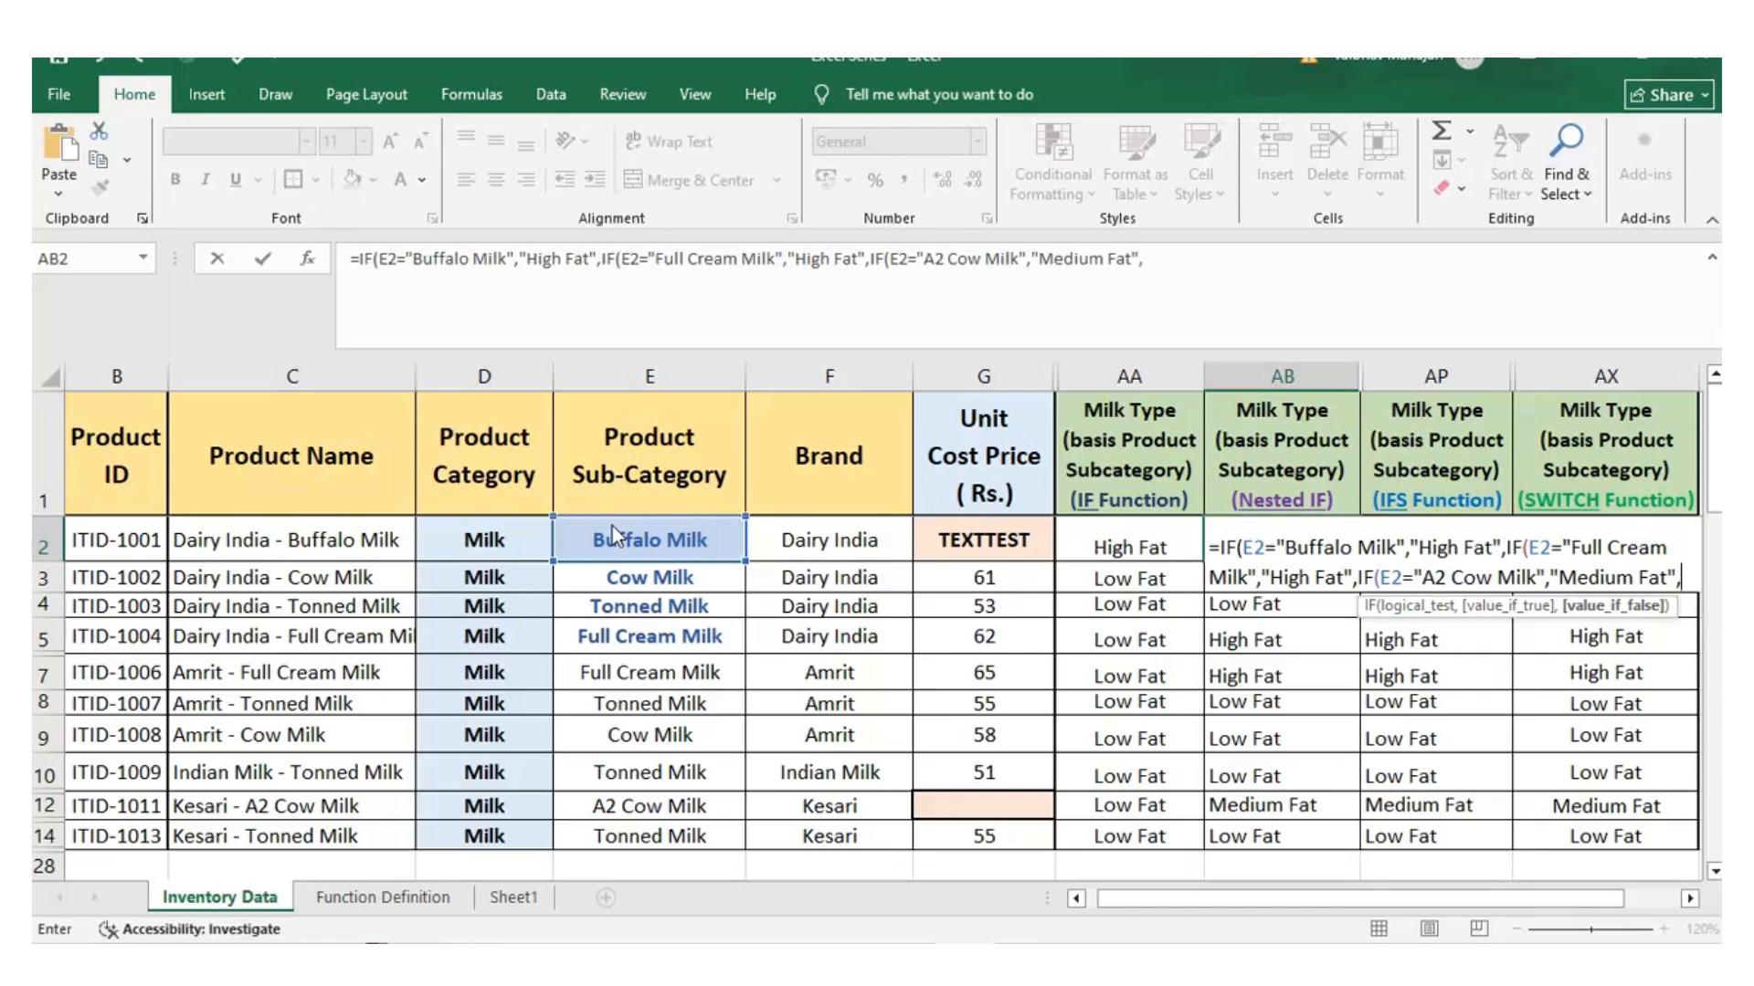
Set "Low Fat" as the final false value in AB2, close all three IF functions, and enter the formula
text("Low Fat")
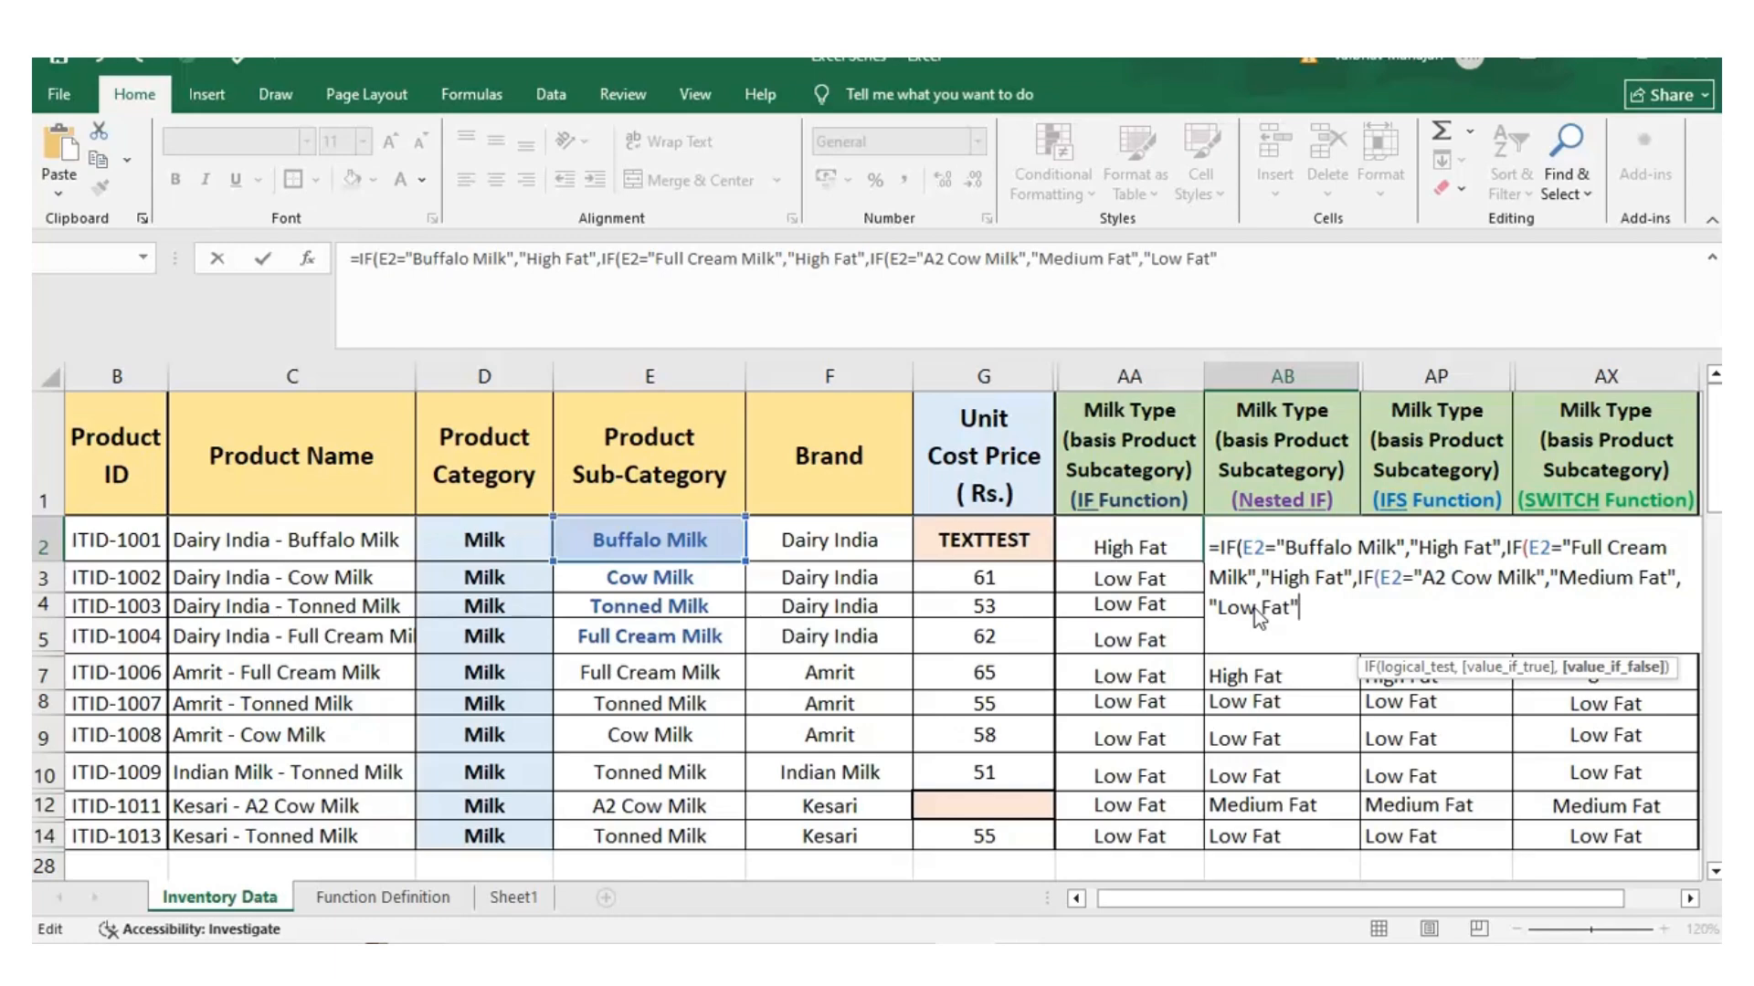
key(Escape)
text())
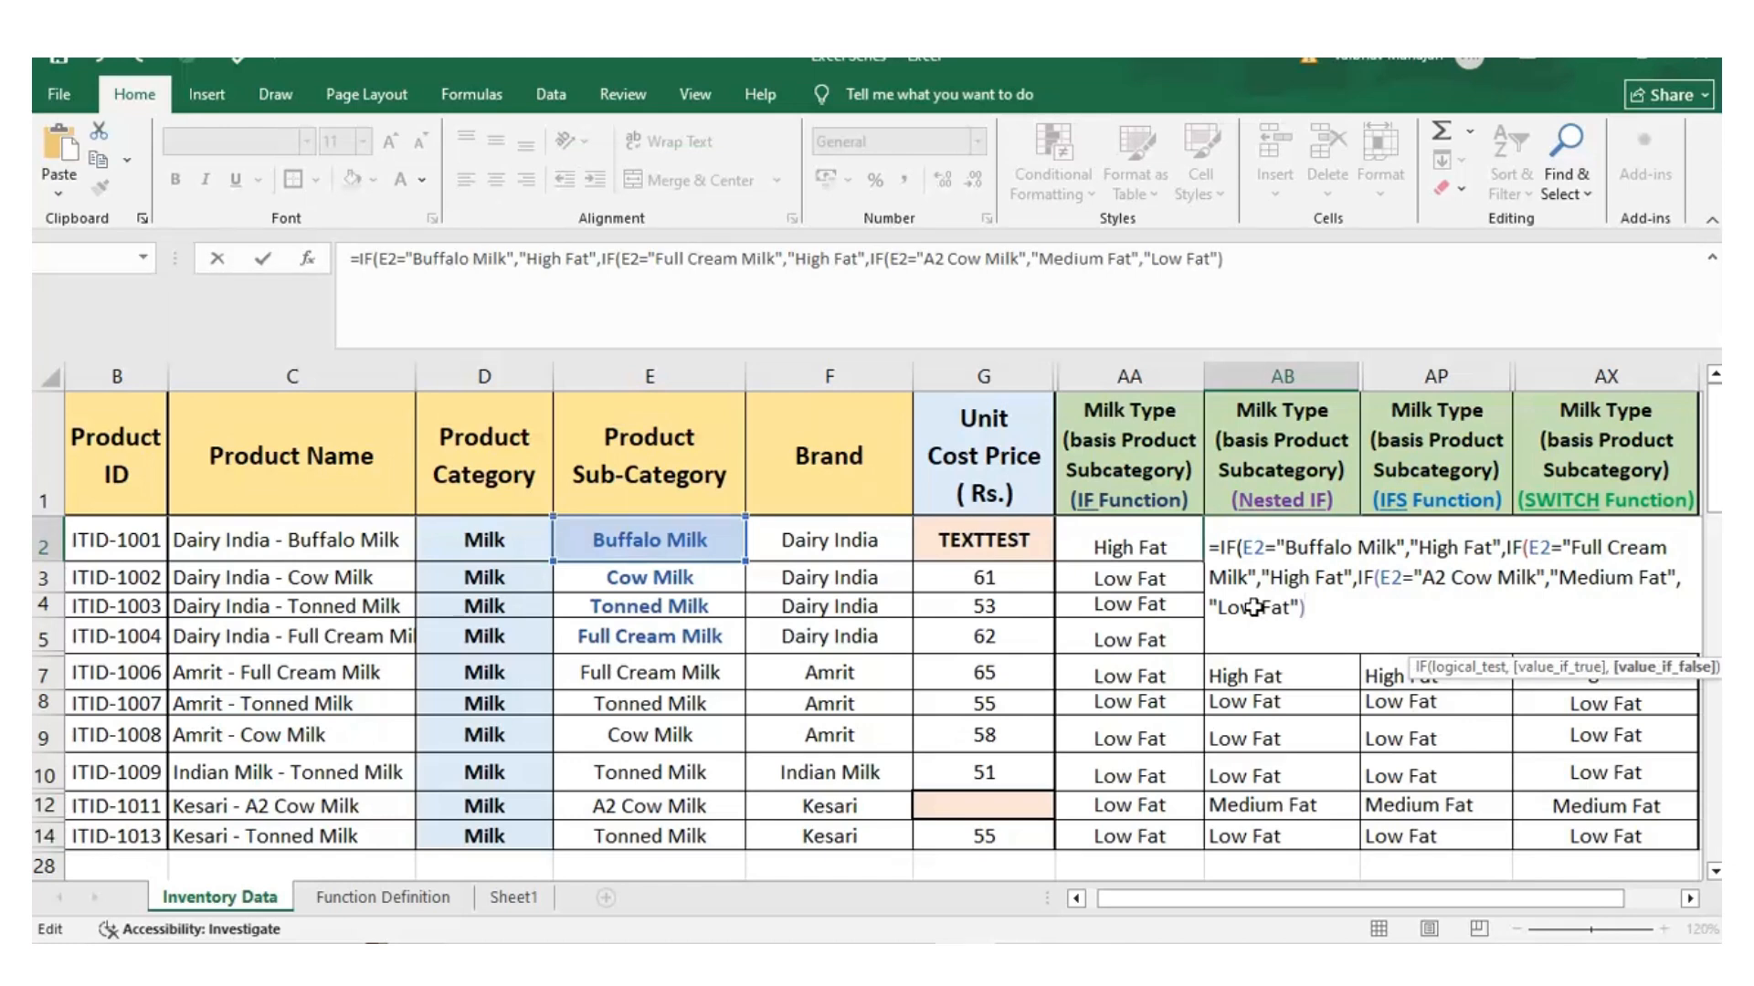
text())
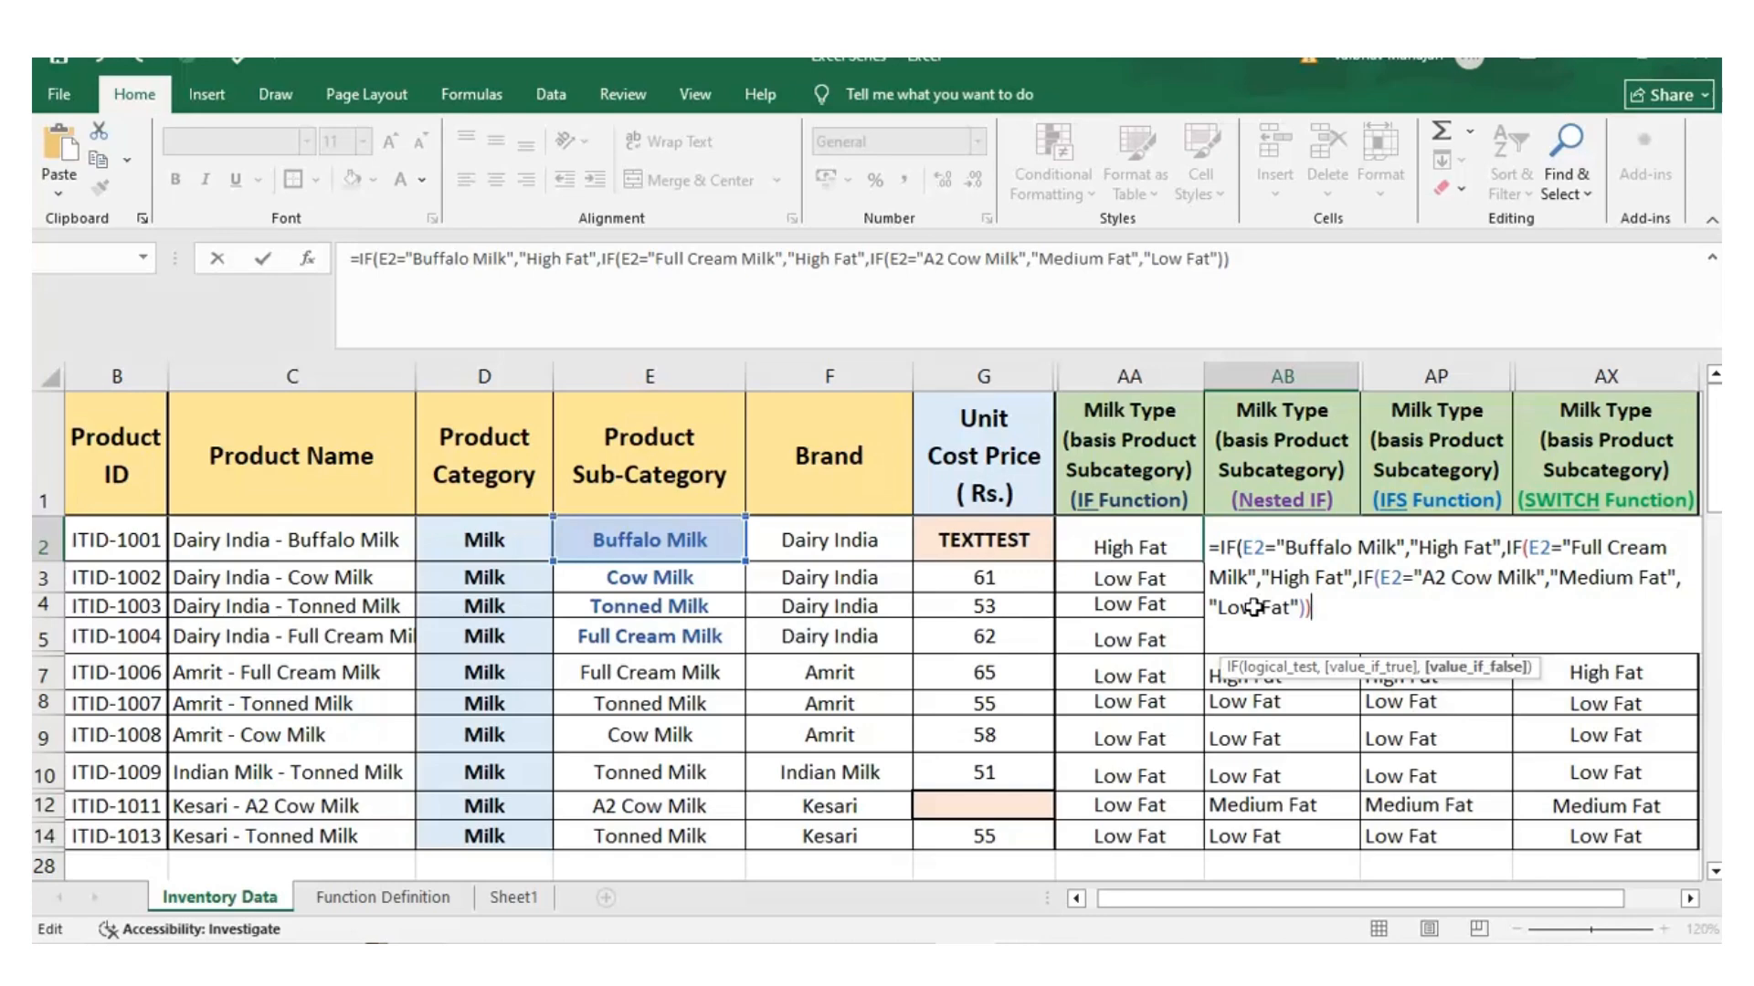
text())
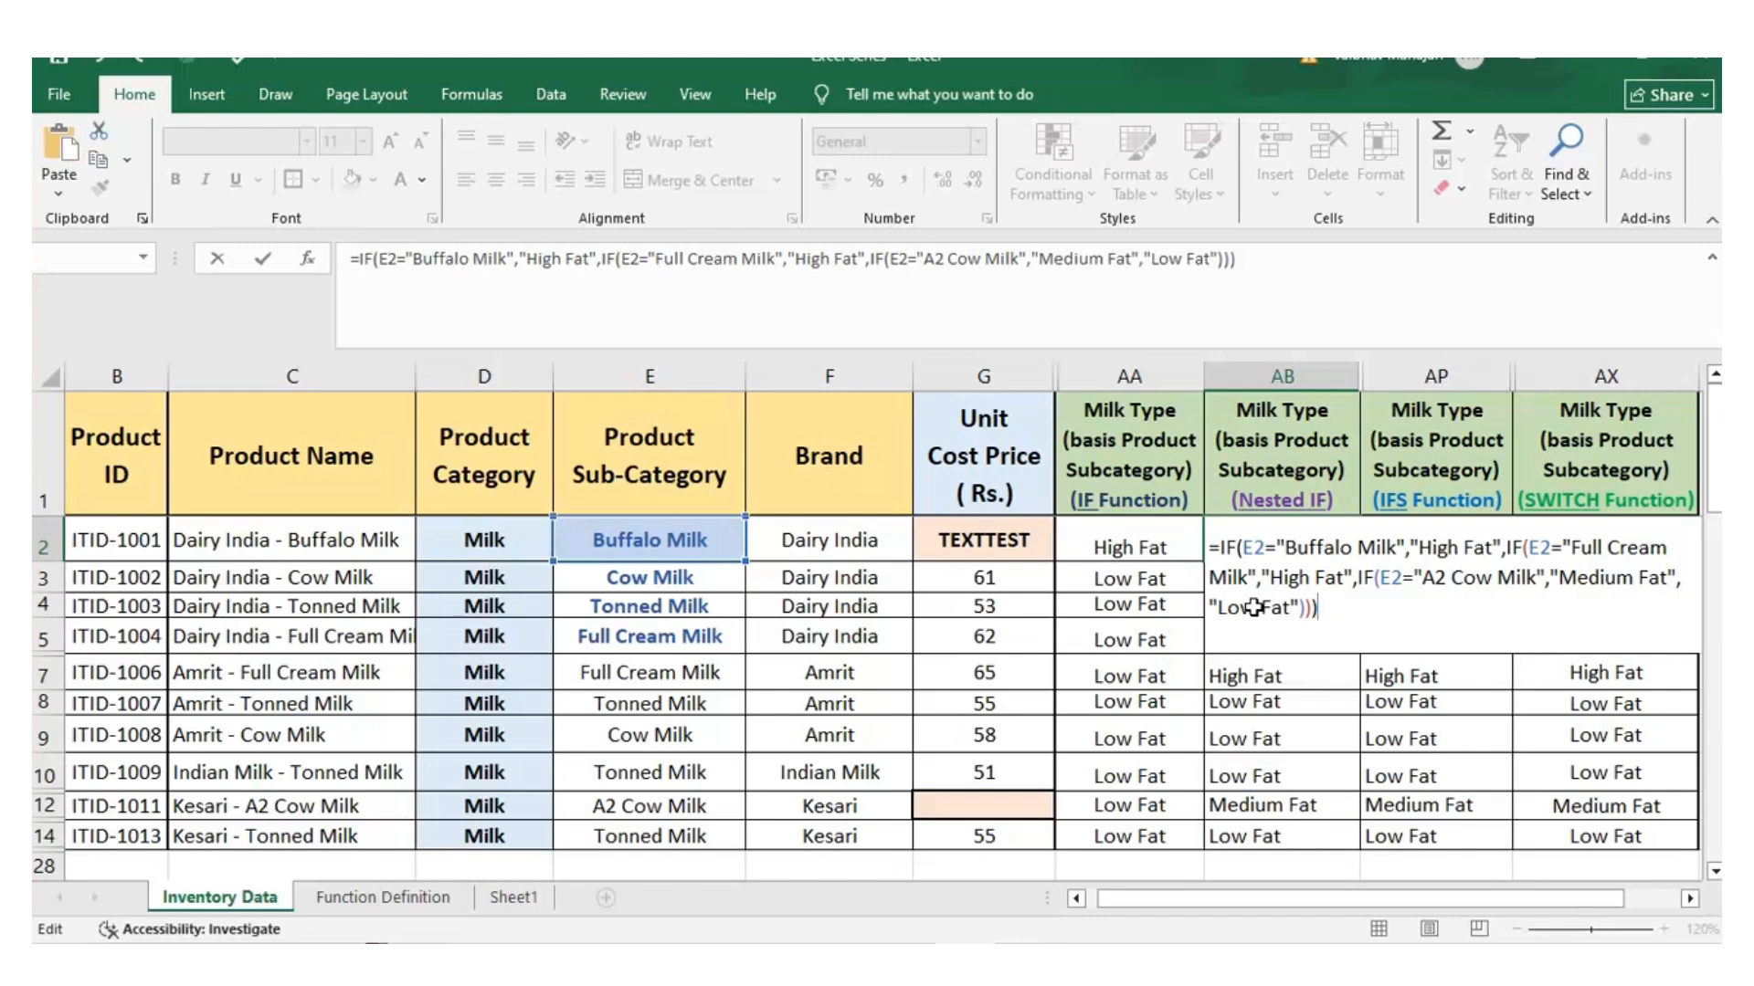
key(Return)
Review the AB2 nested IF formula, highlighting its "Full Cream Milk" and "Buffalo Milk" conditions without changing them
click(1251, 548)
right_click(1251, 548)
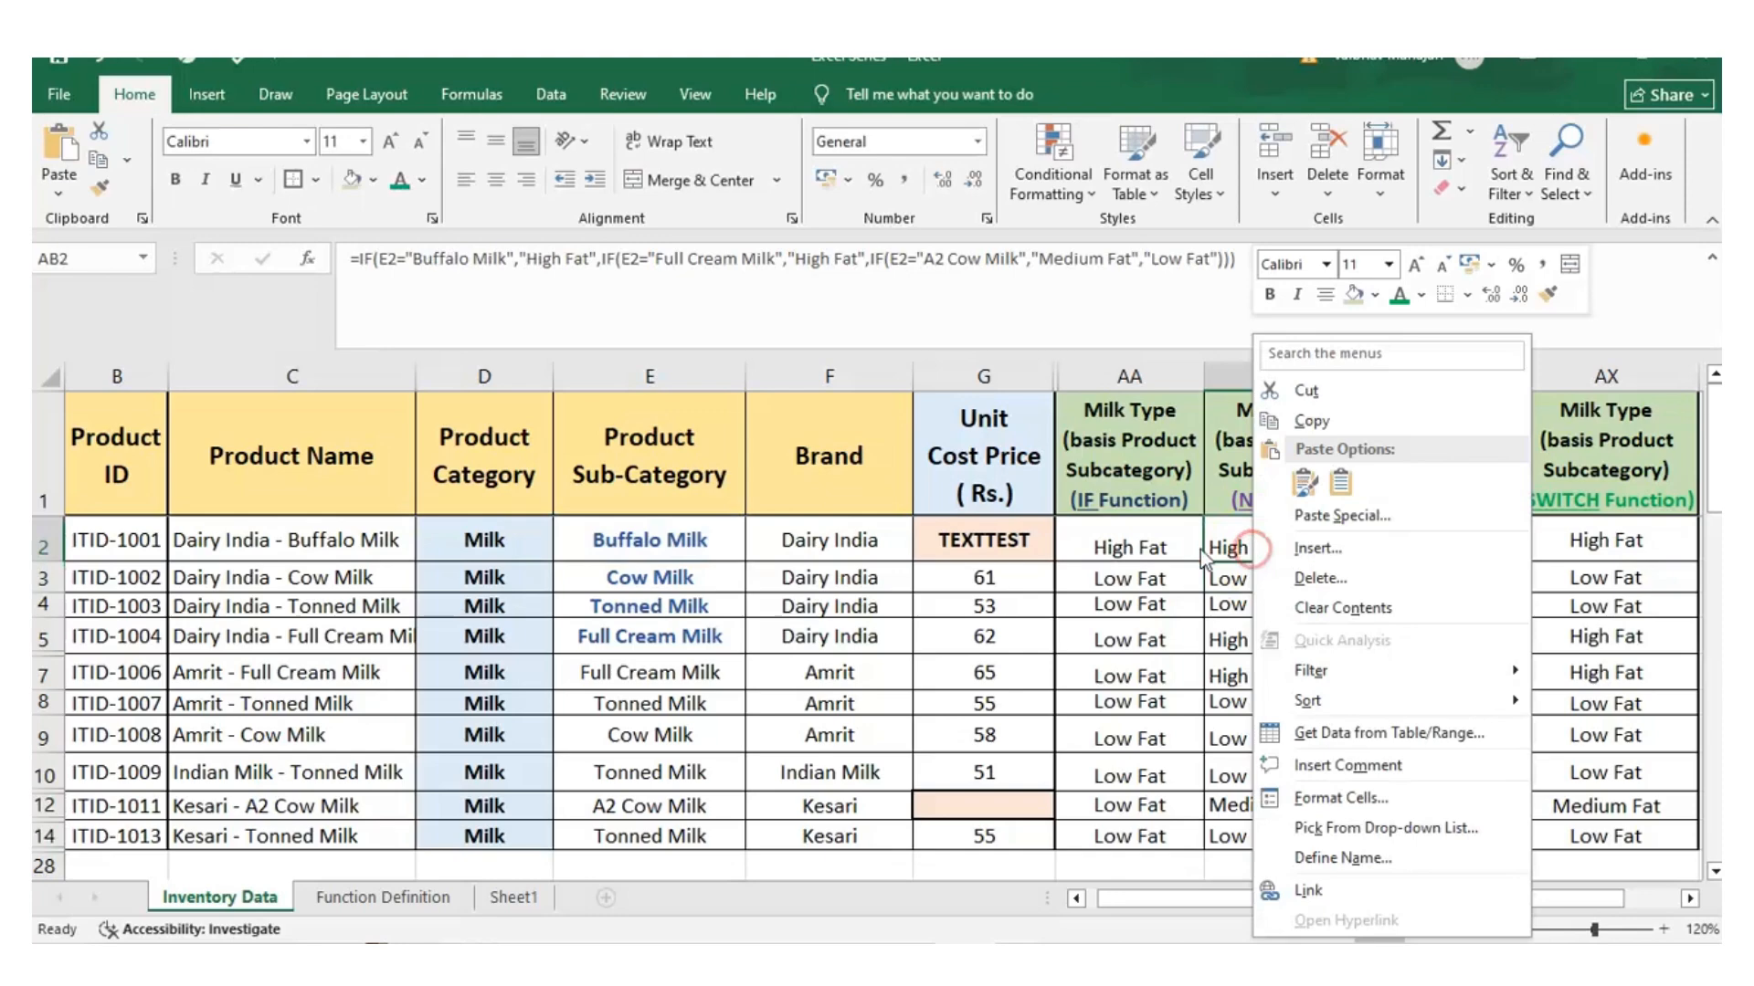
key(Escape)
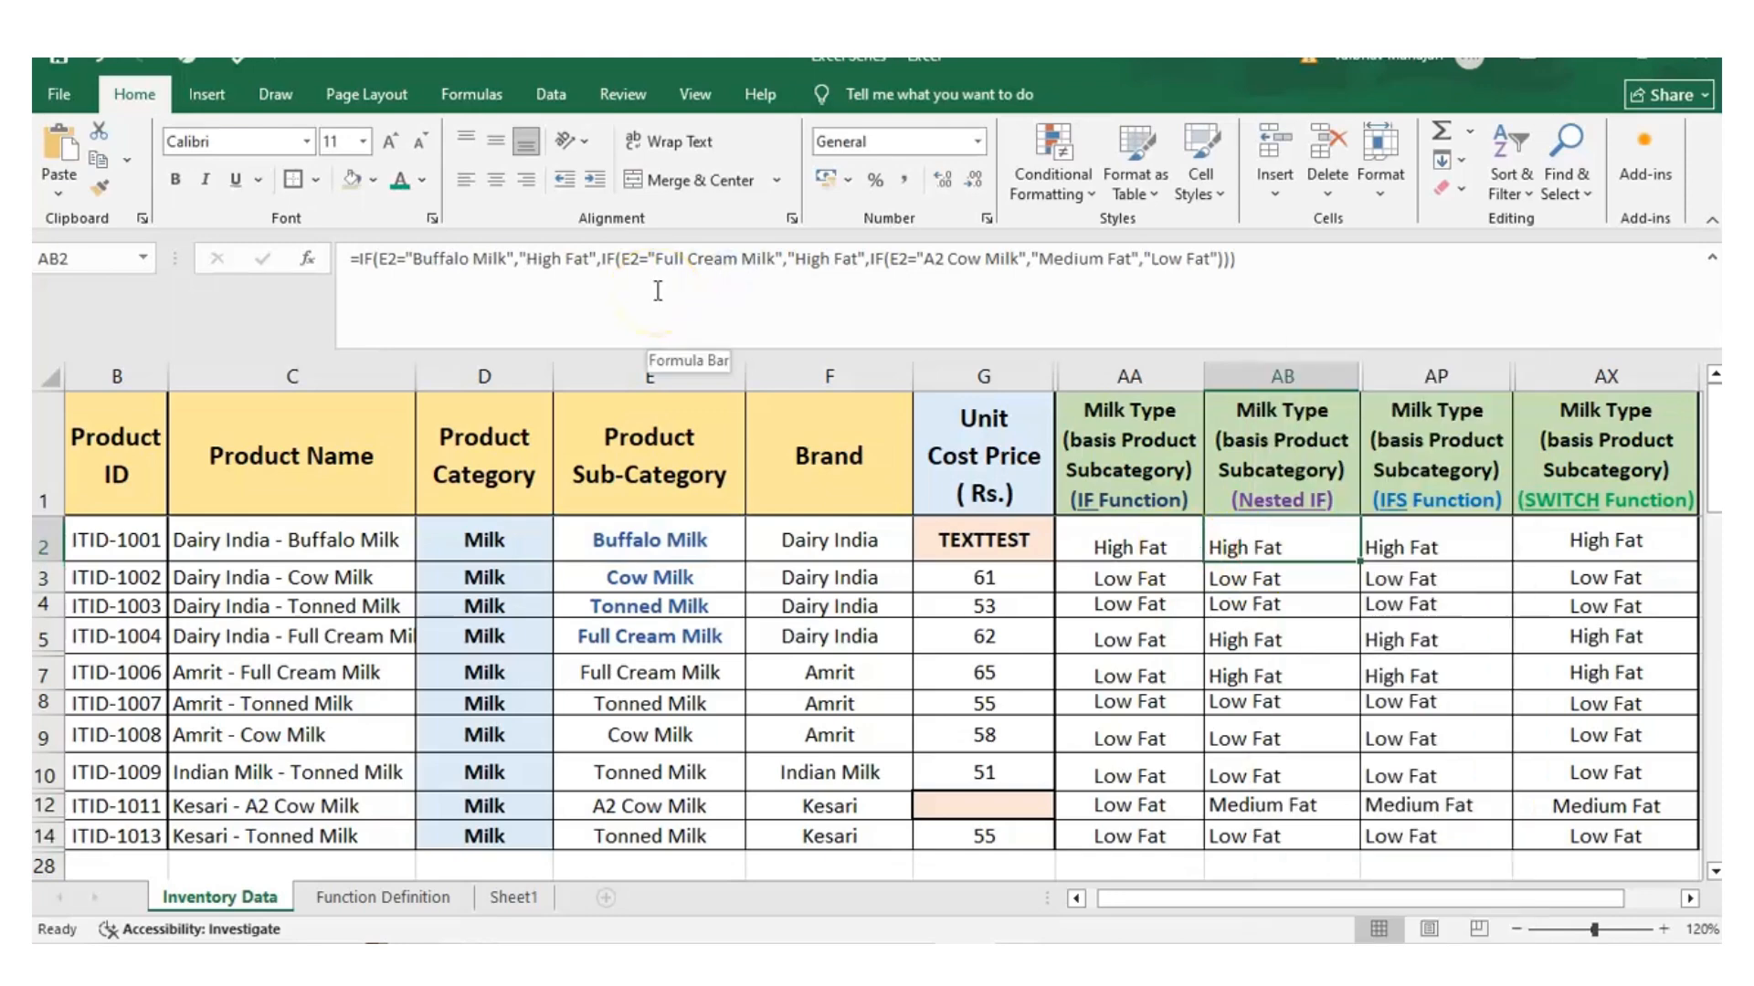
drag(598, 259, 851, 259)
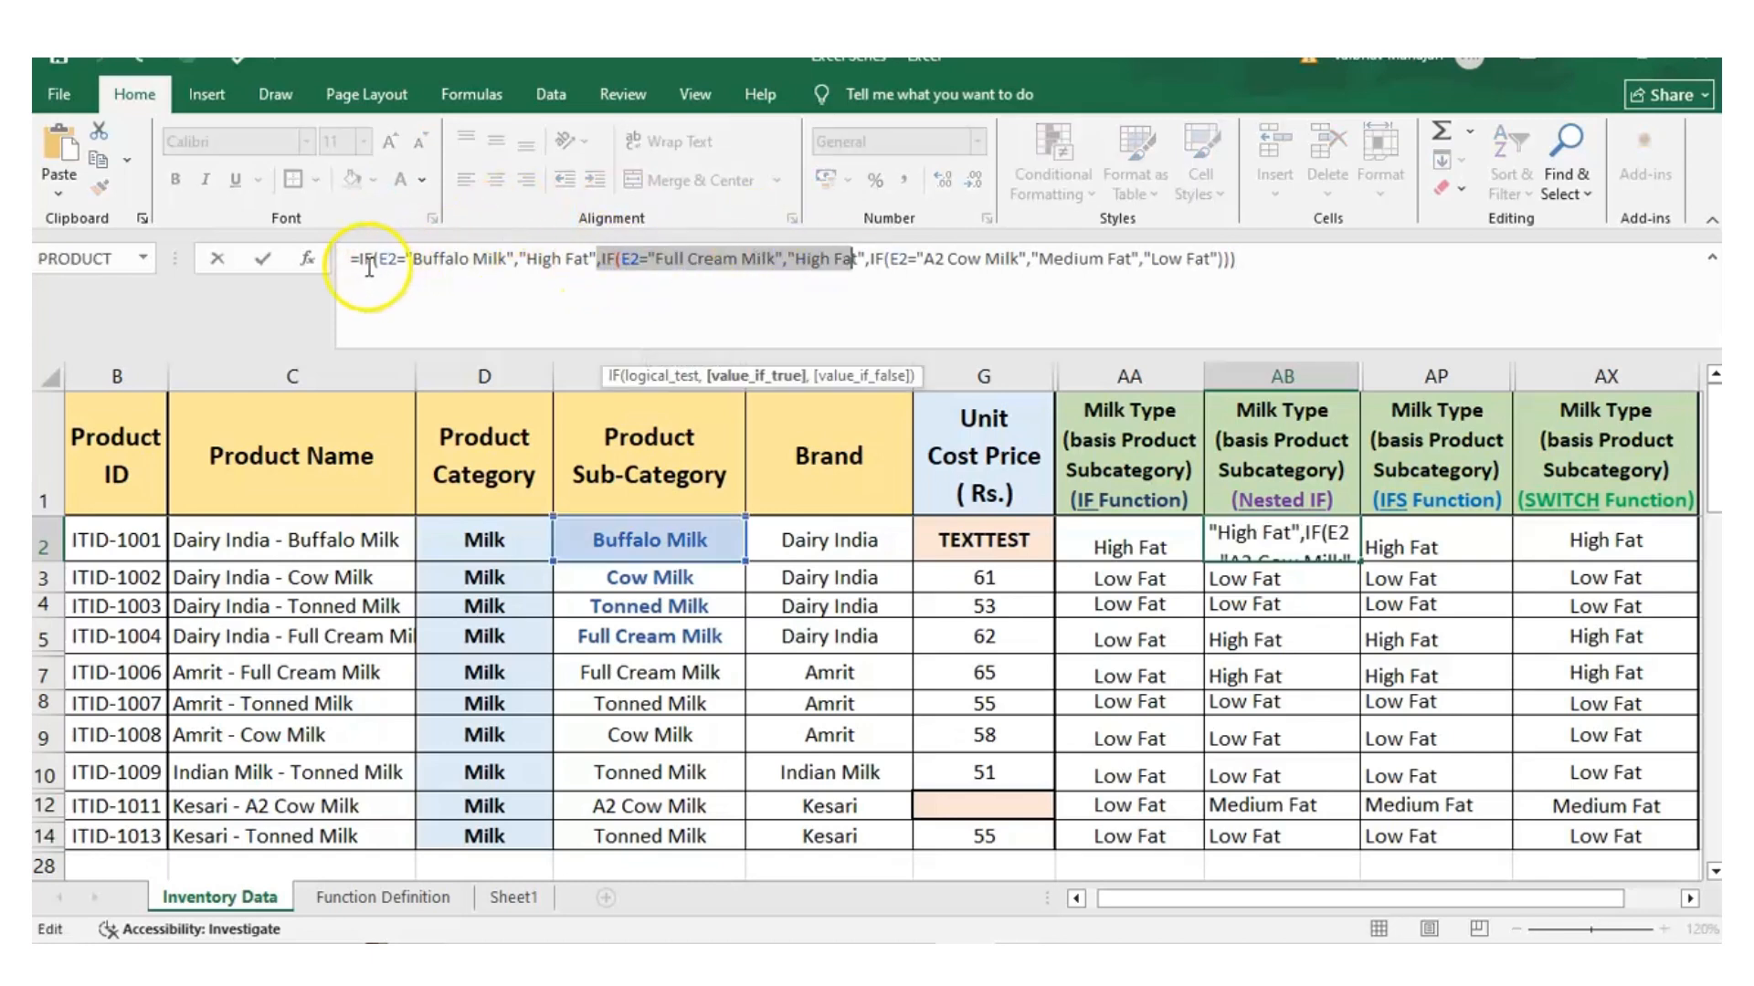
drag(363, 258, 576, 261)
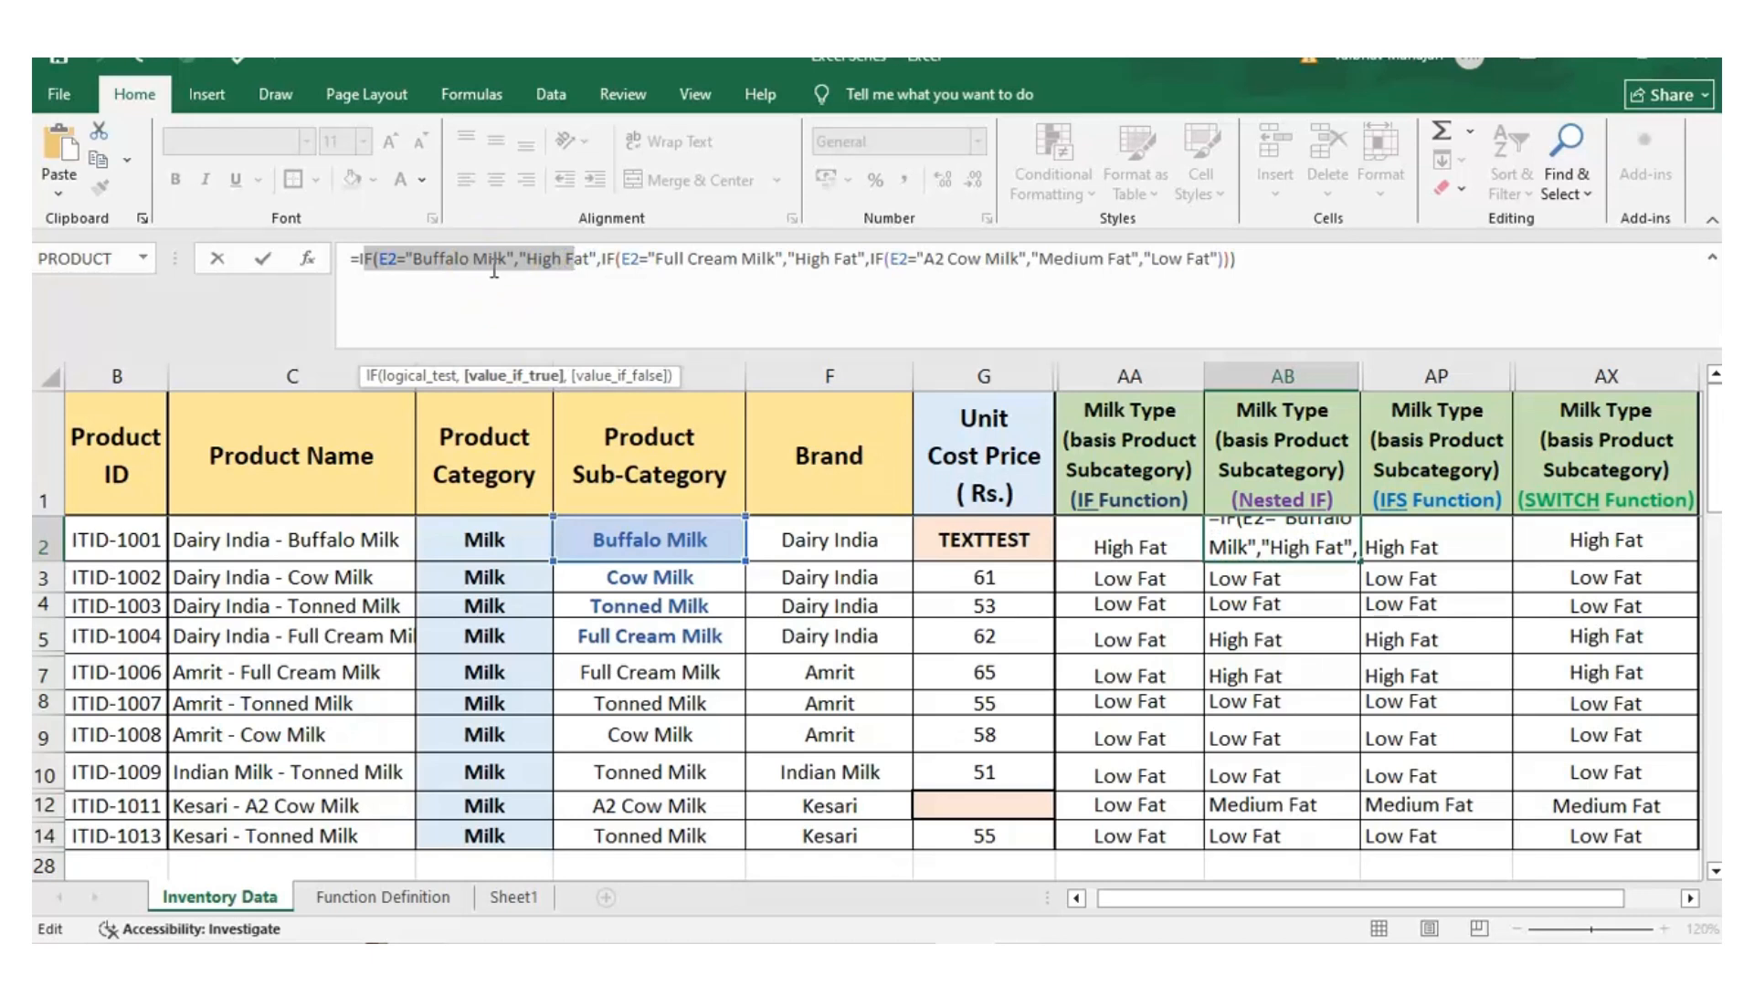
click(1309, 538)
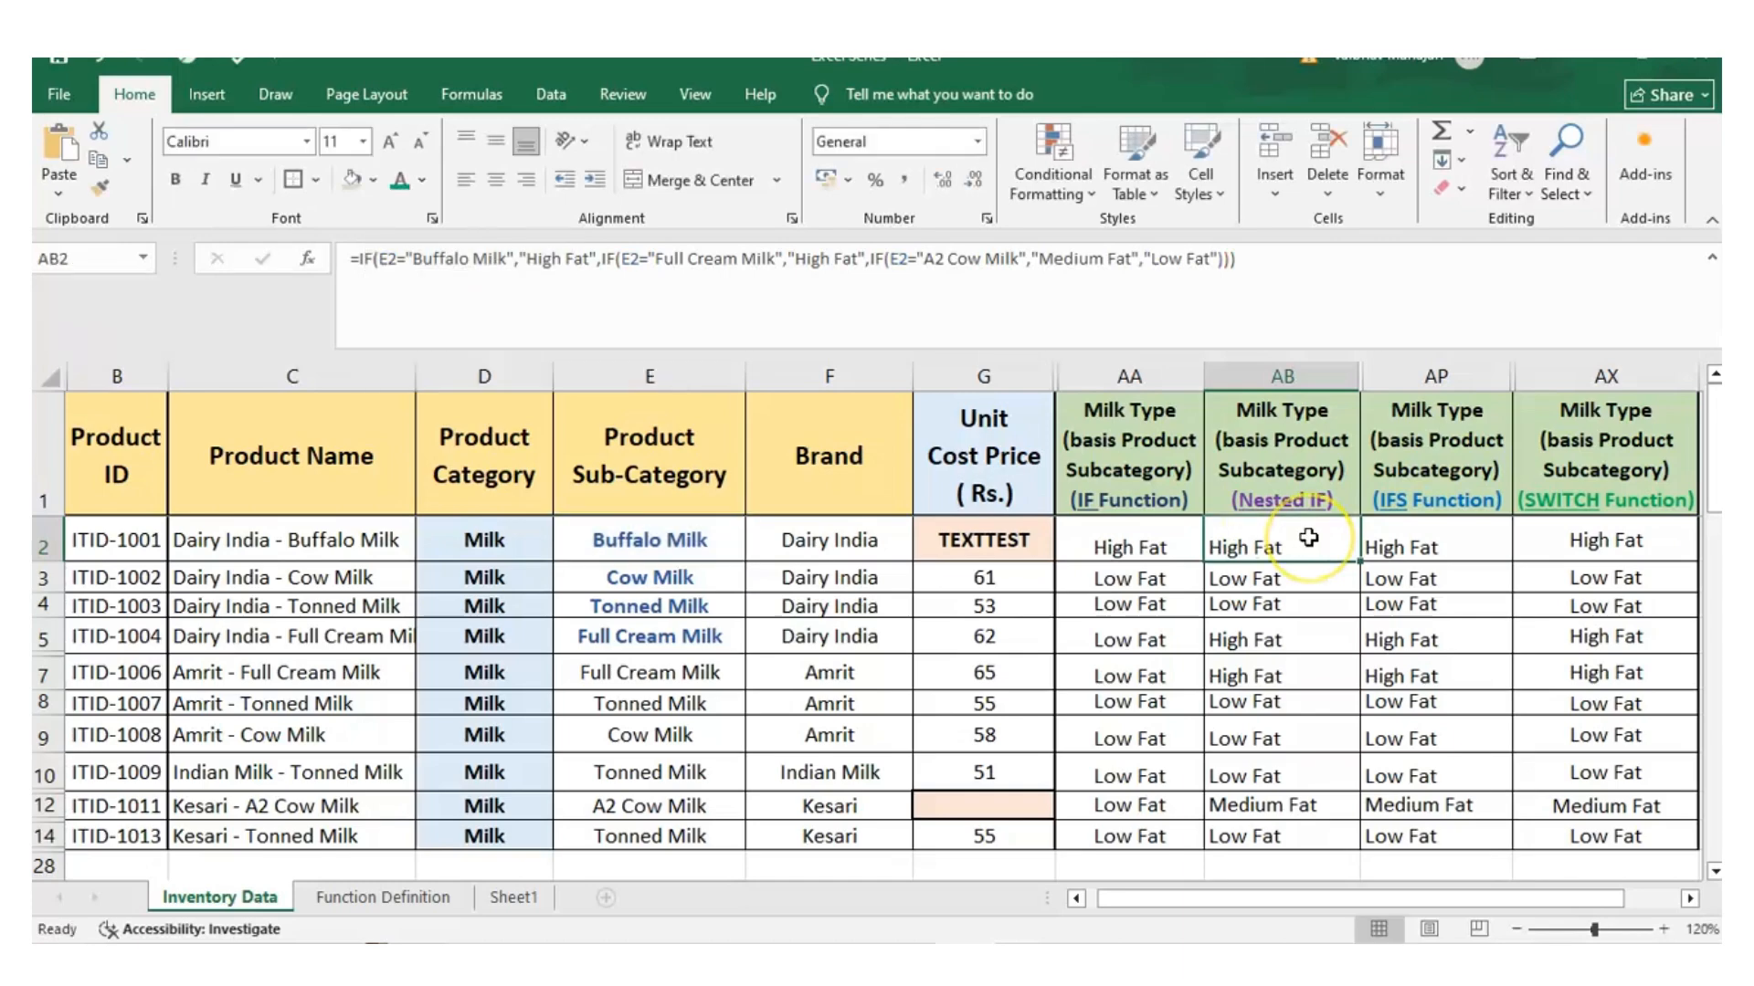
Review the Nested IF results in AB2:AB14 and check the A2 Cow Milk entry in E12 against AB12
click(1308, 538)
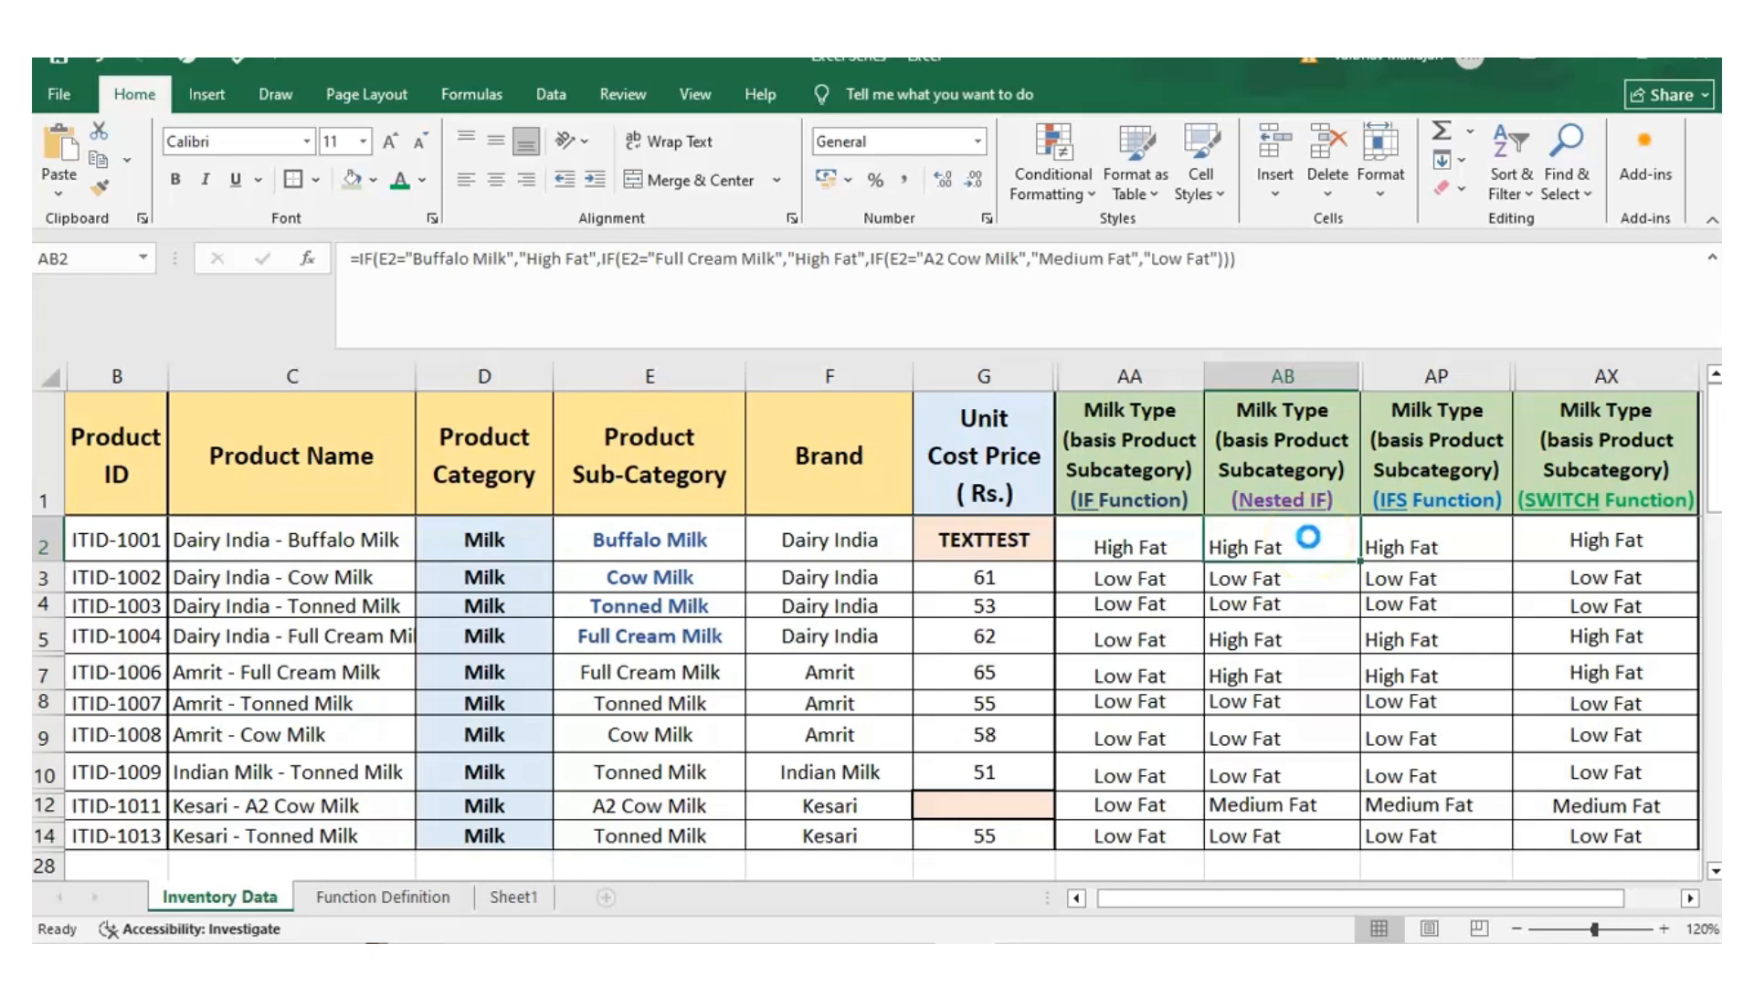
key(shift+Down)
key(shift+Down)
key(shift+Down)
key(shift+Down)
key(shift+Down)
key(shift+Down)
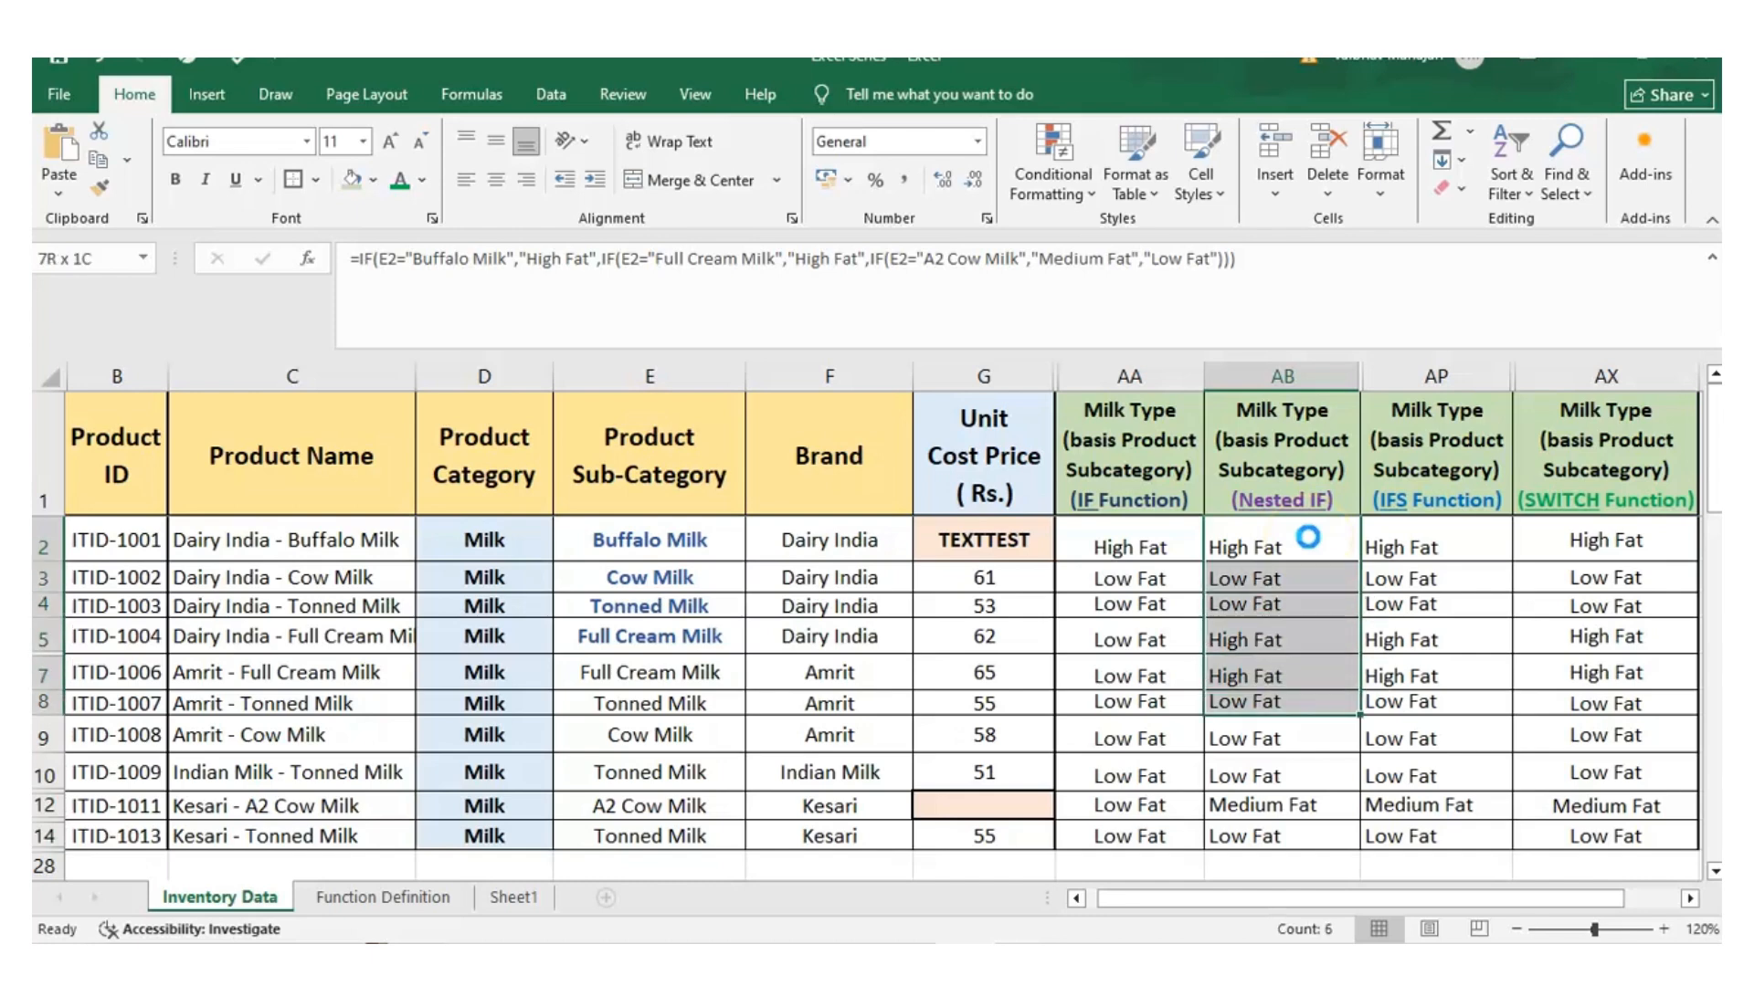
key(shift+Down)
key(shift+Down)
key(shift+Down)
key(shift+Down)
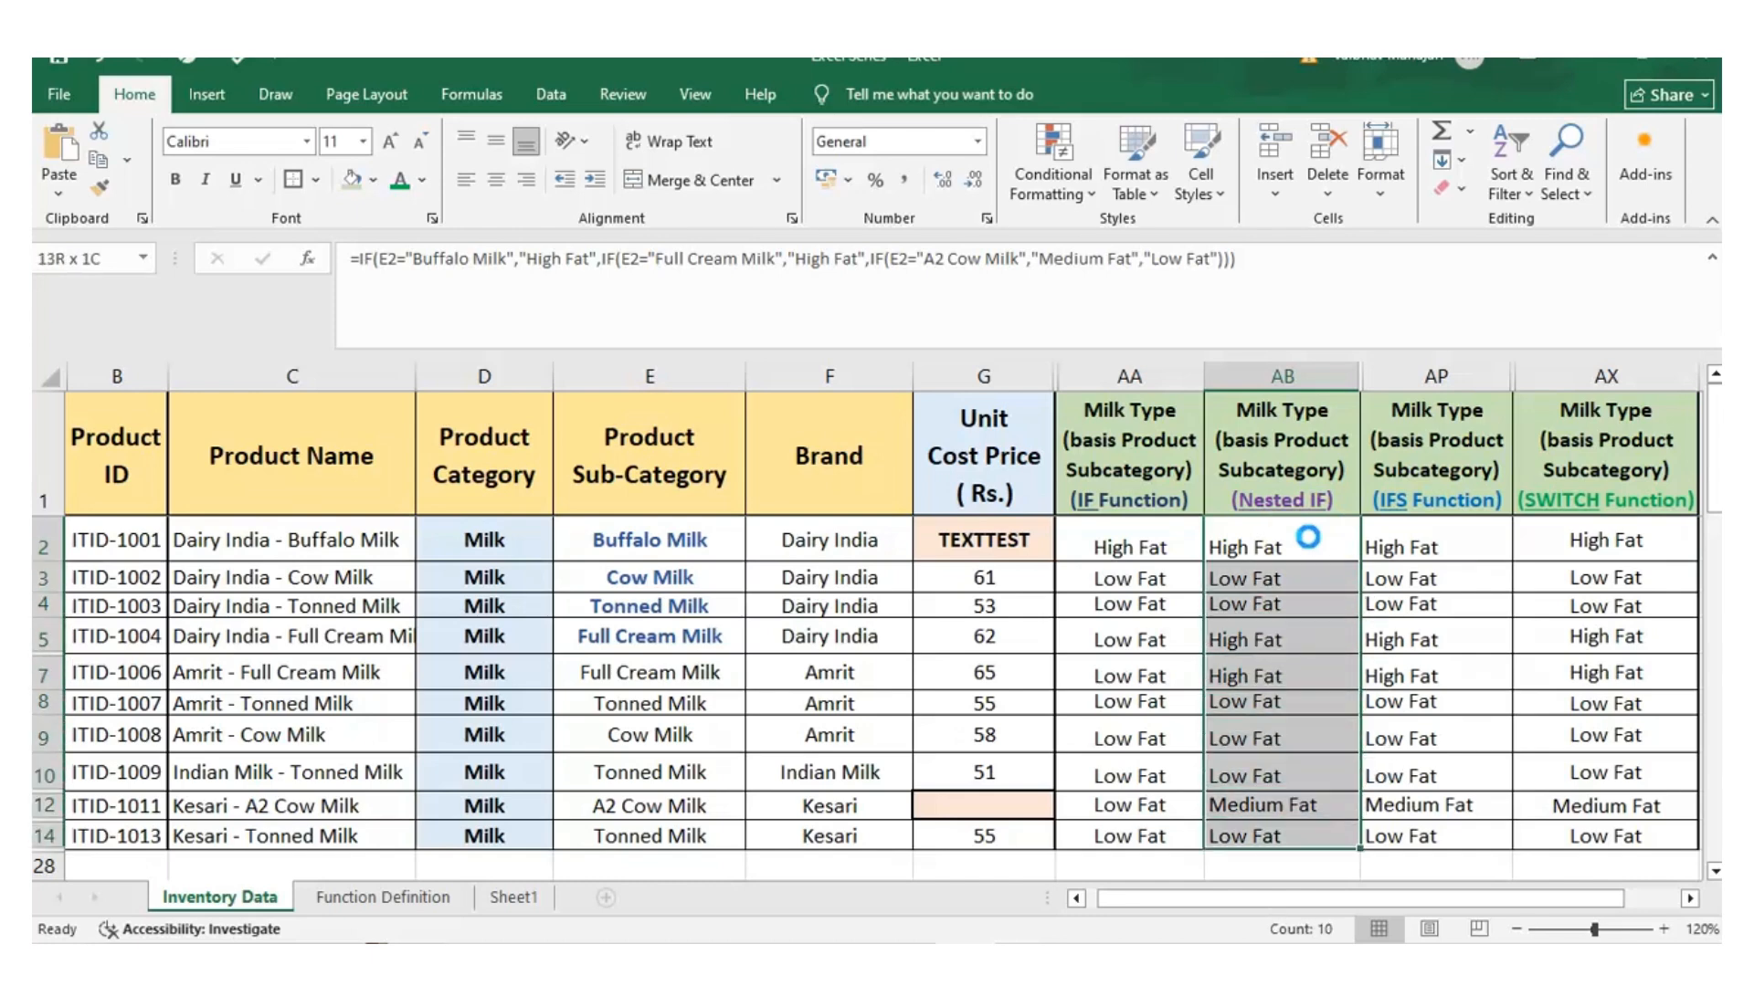
click(1309, 538)
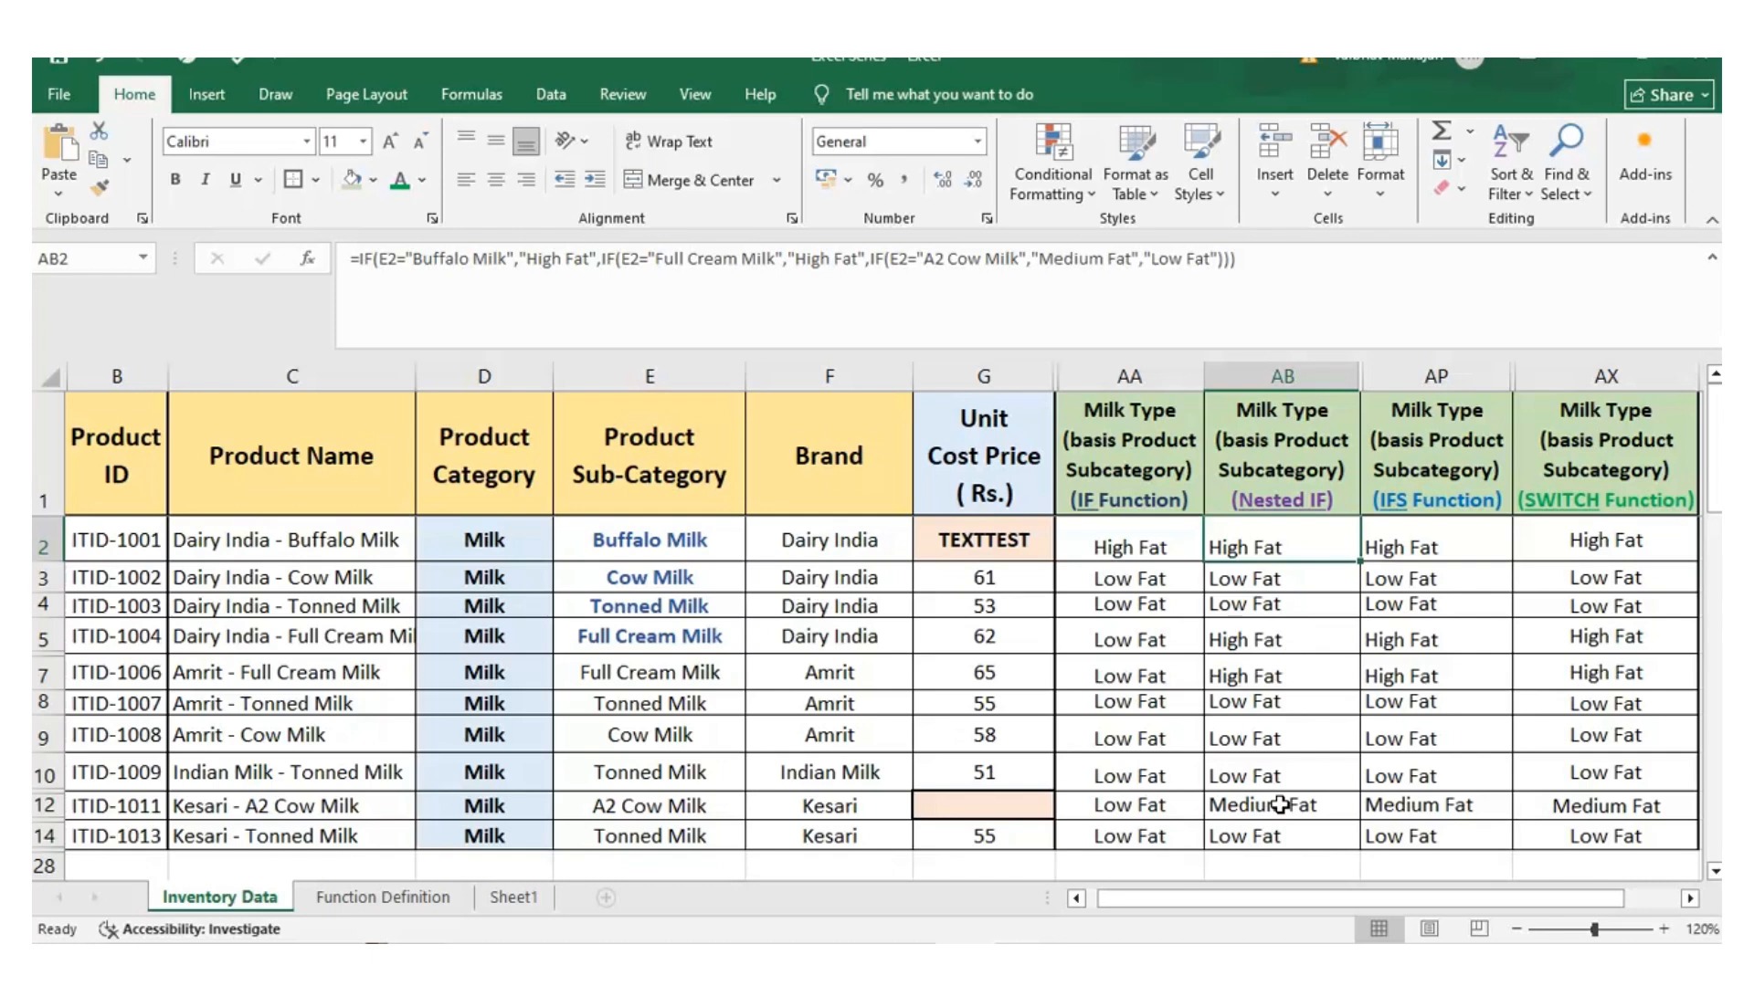
click(741, 817)
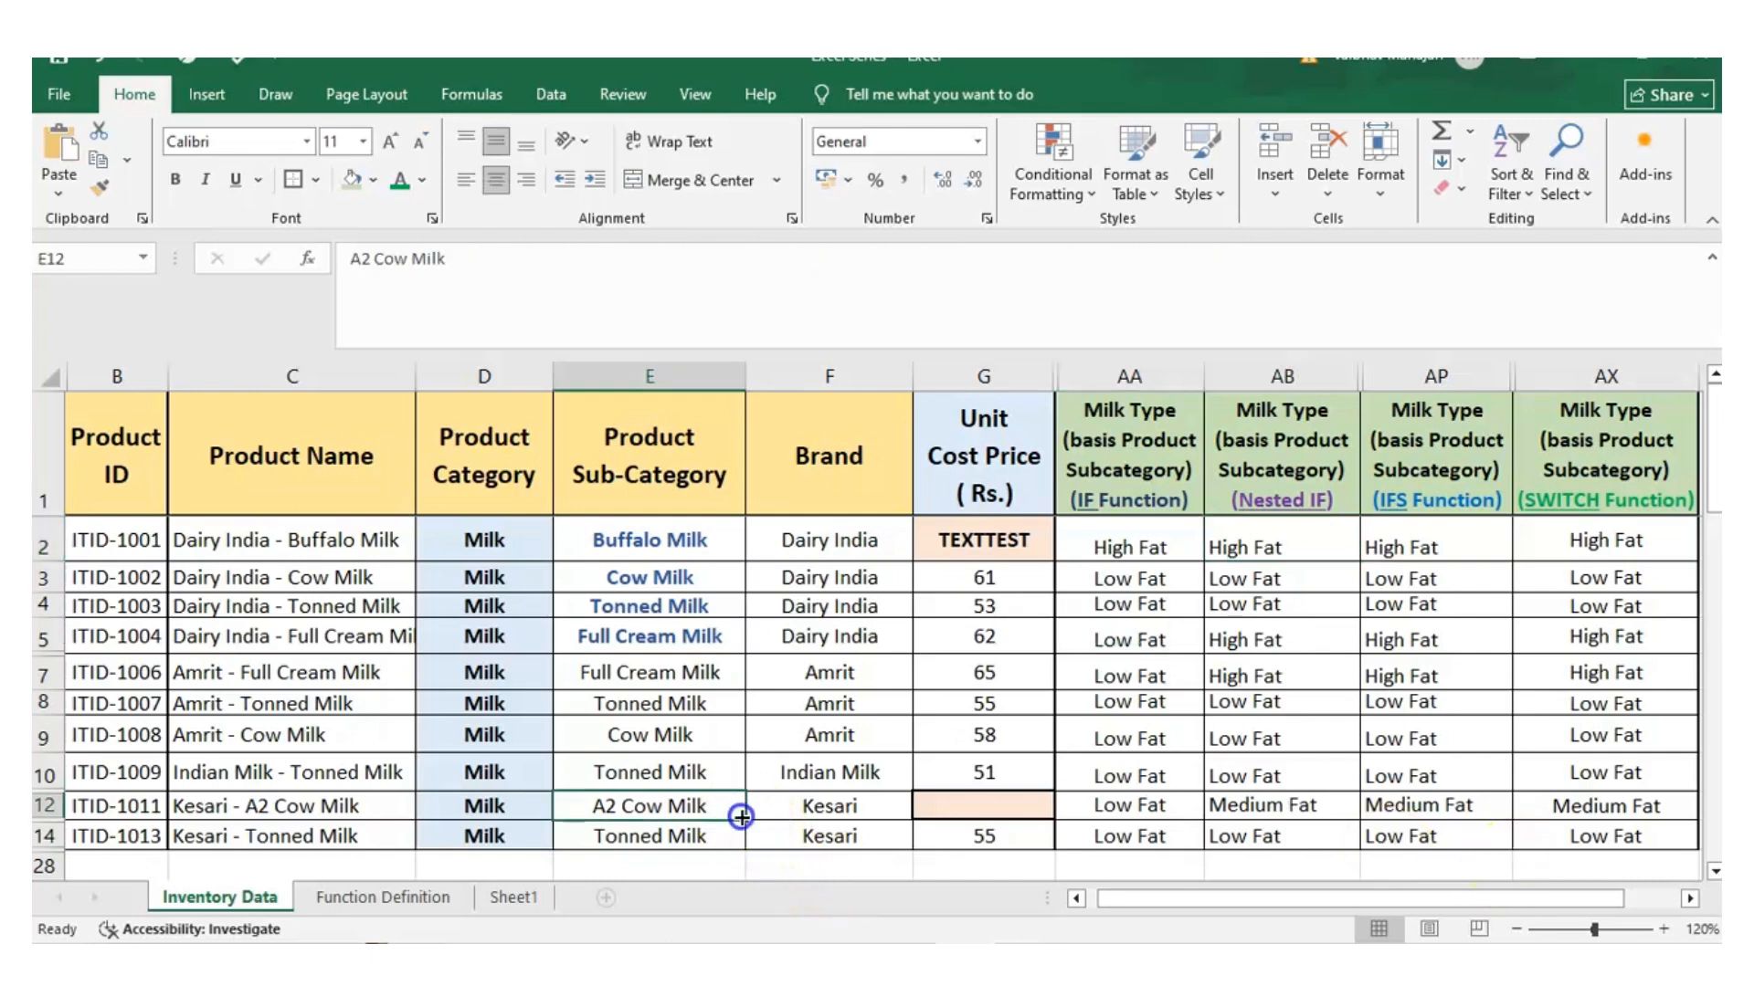
click(1251, 813)
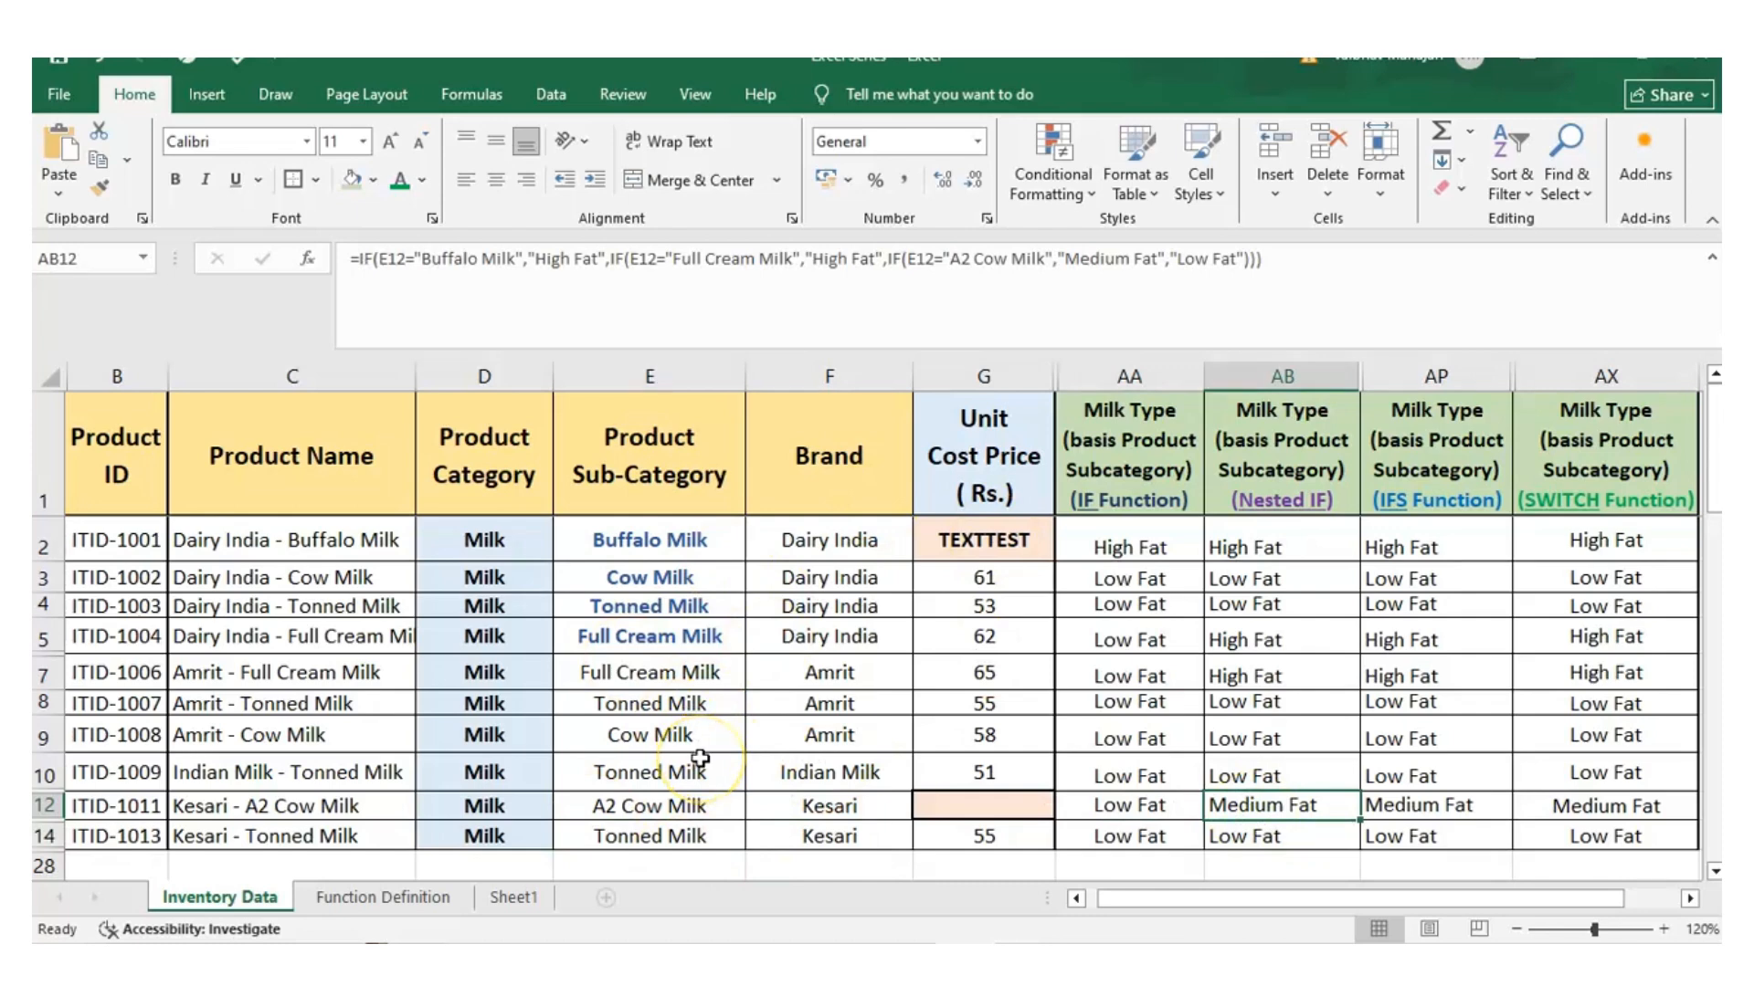
Clear the existing formula in AP2 under the IFS Function column and start a new IFS formula
click(1460, 384)
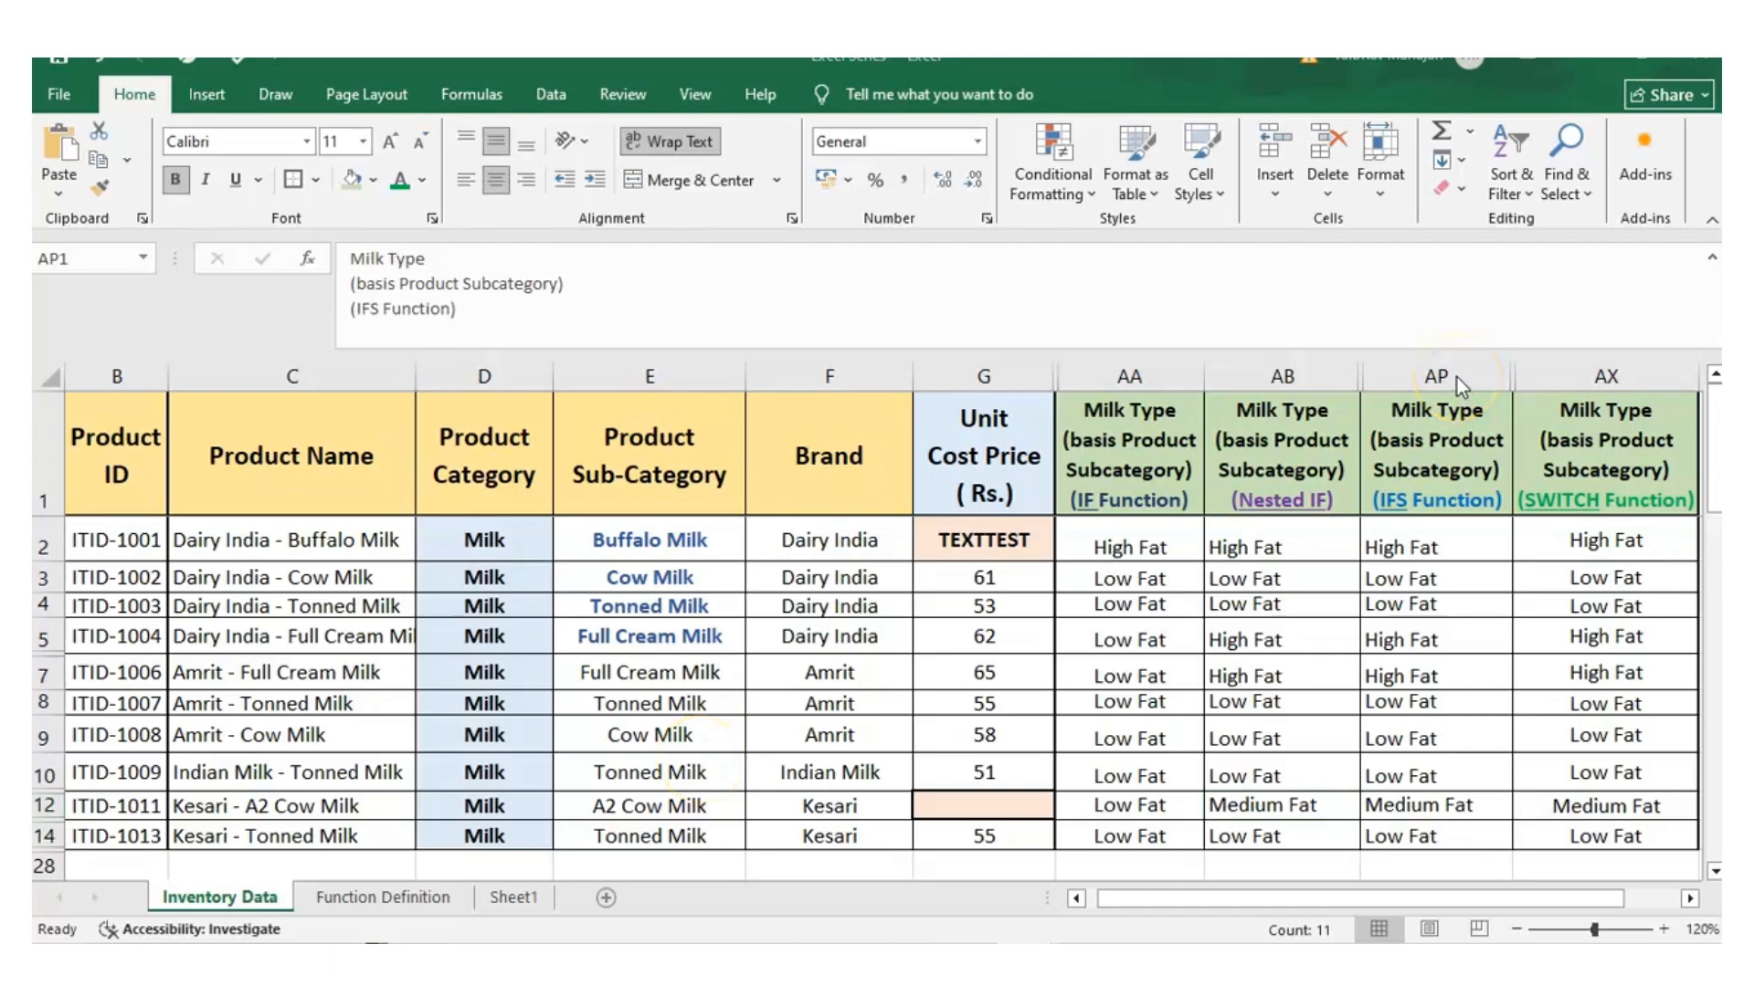
click(1452, 376)
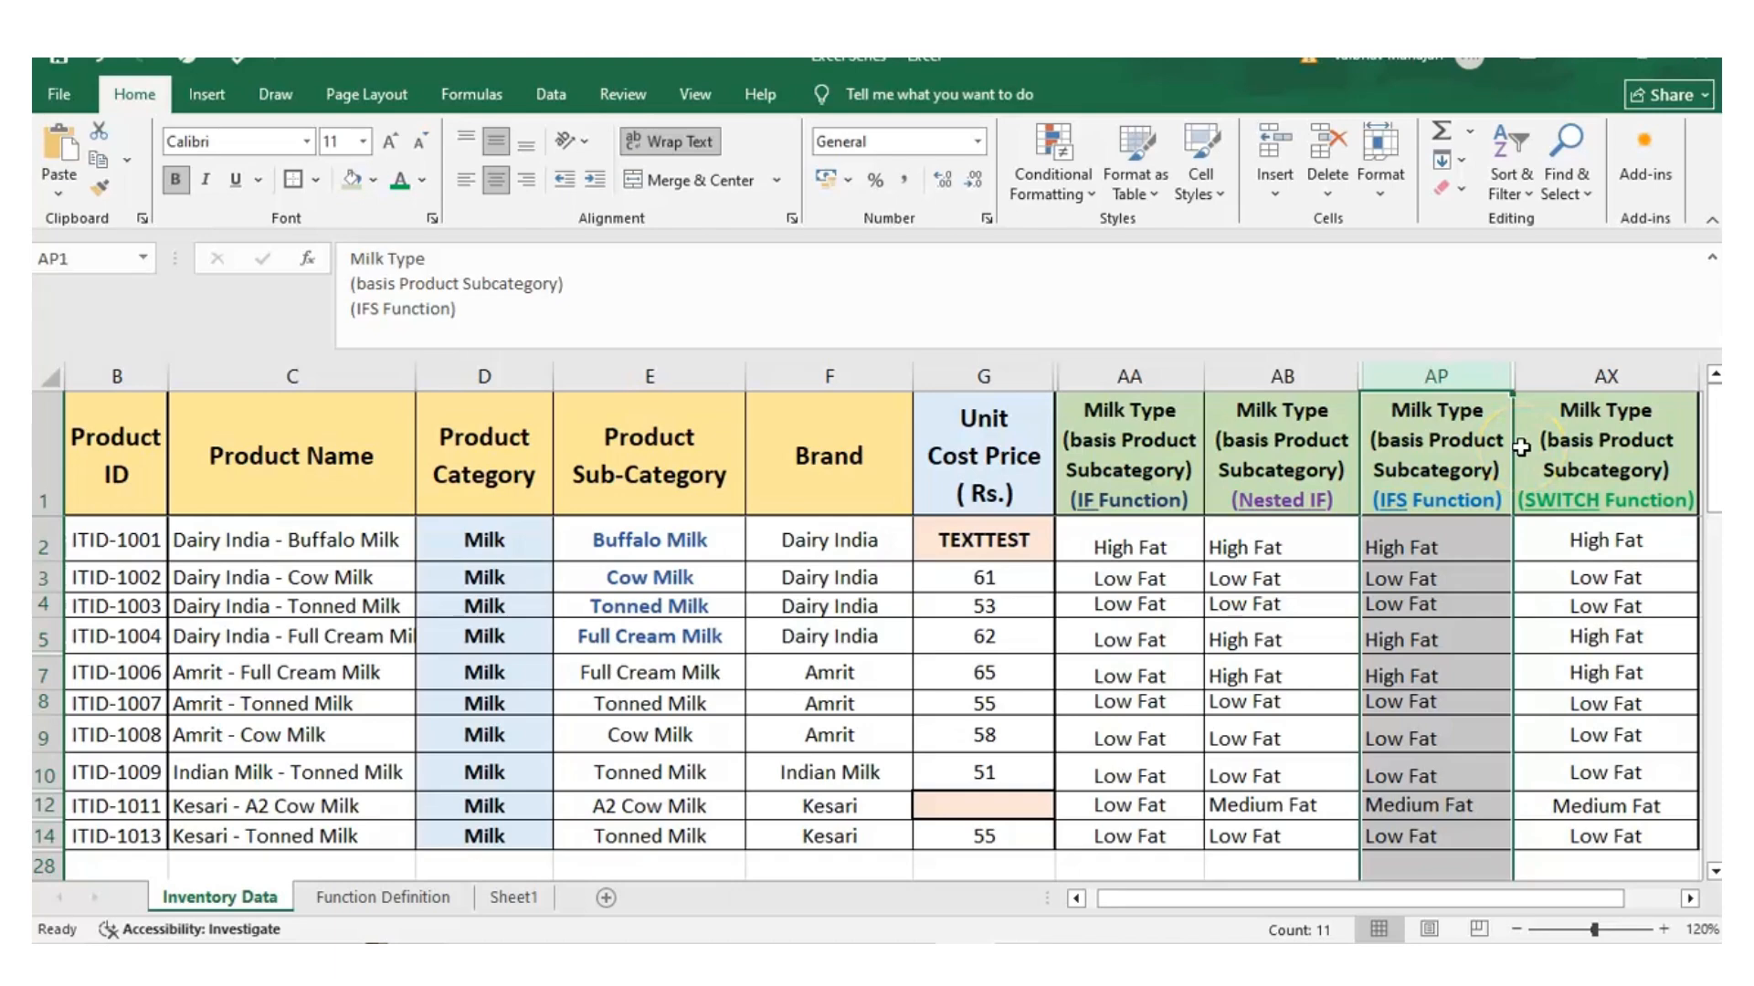
key(Down)
click(532, 266)
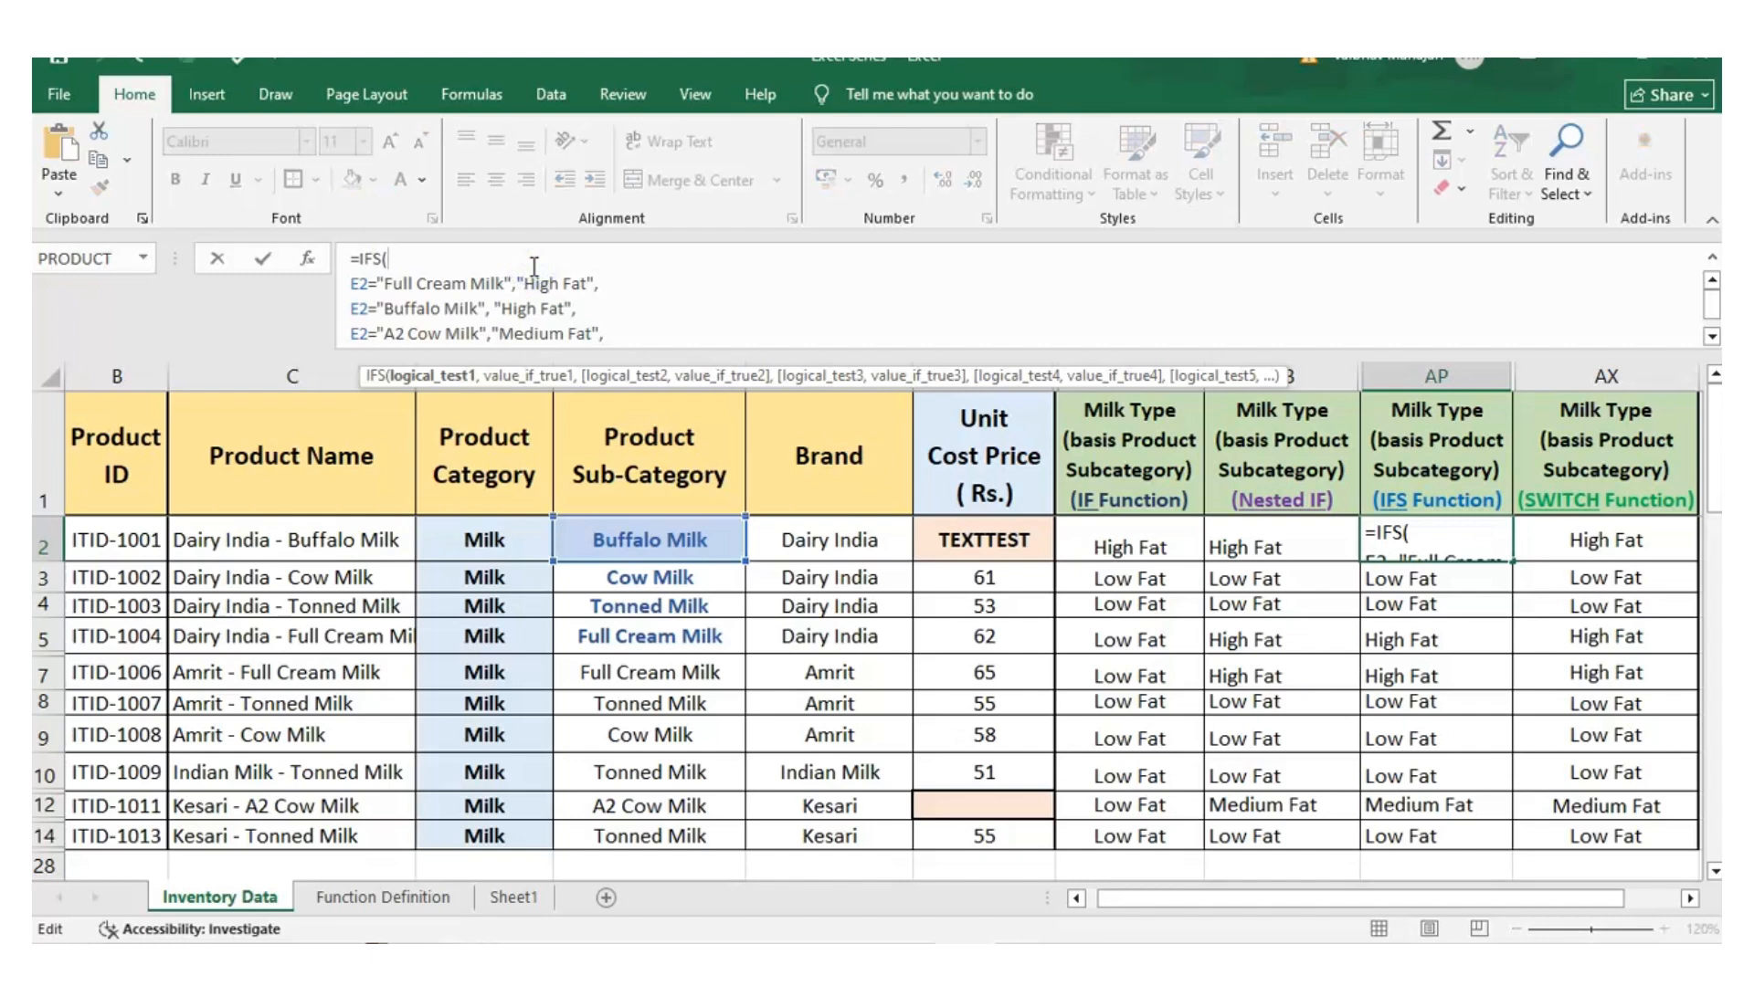
key(ctrl+a)
key(BackSpace)
text(=)
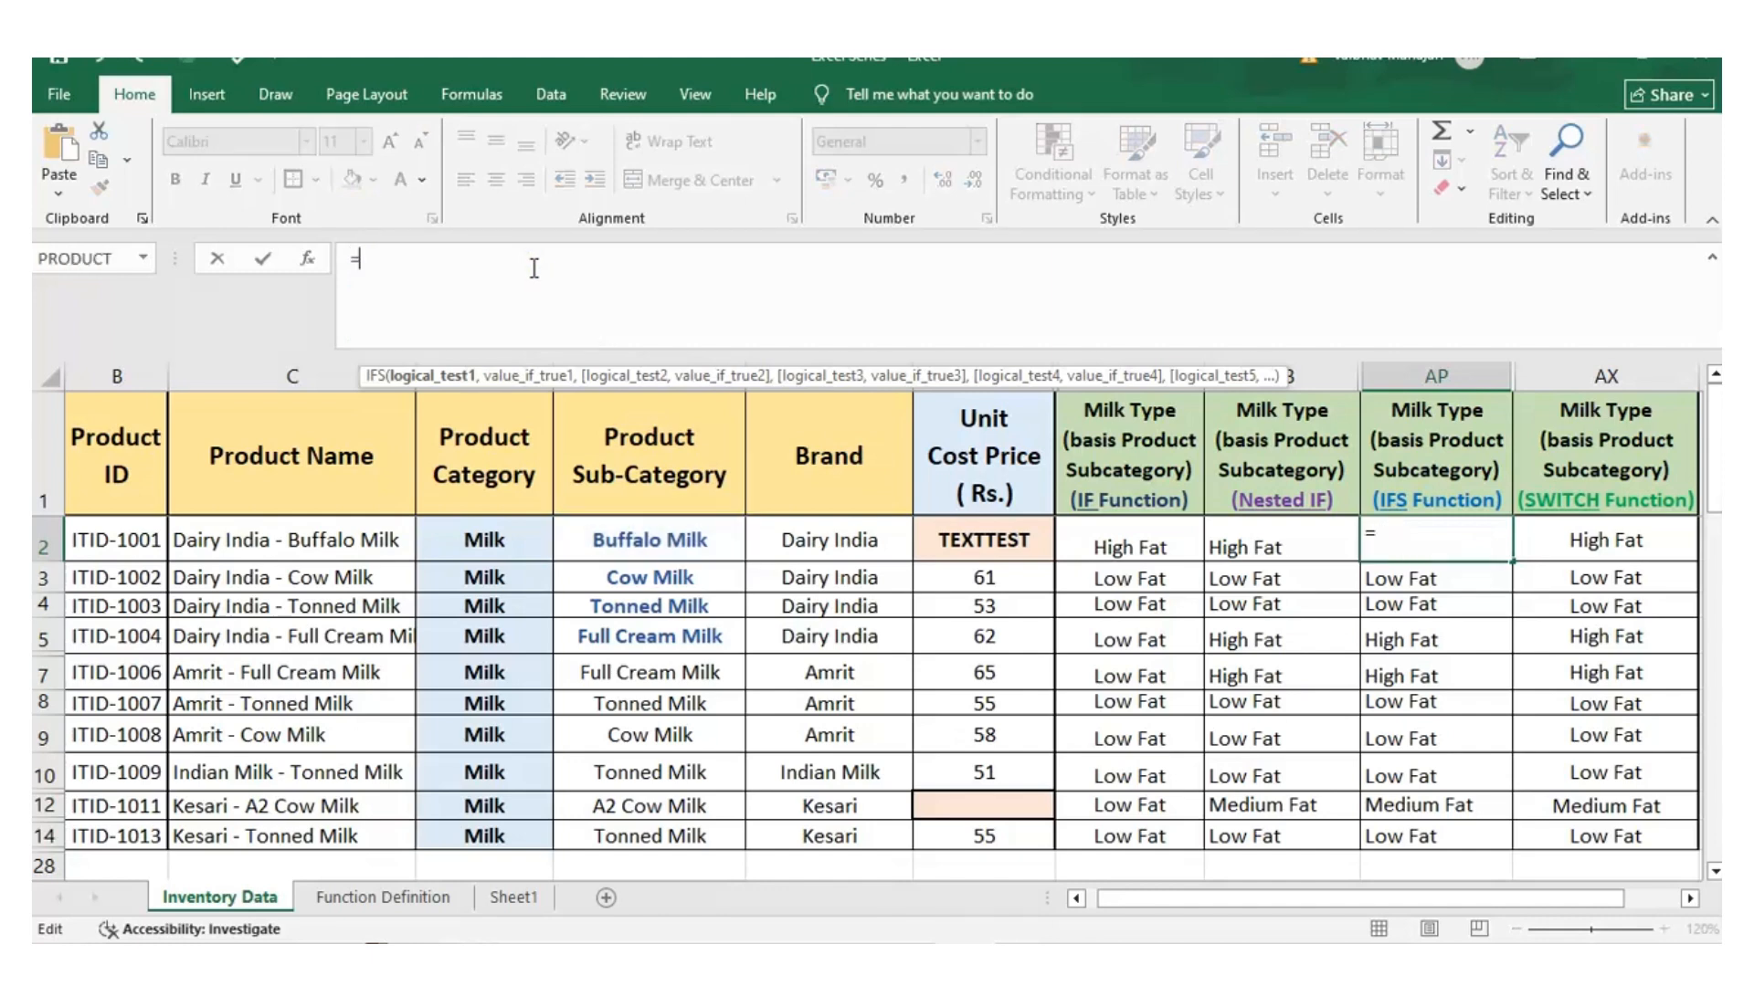
text(IFS)
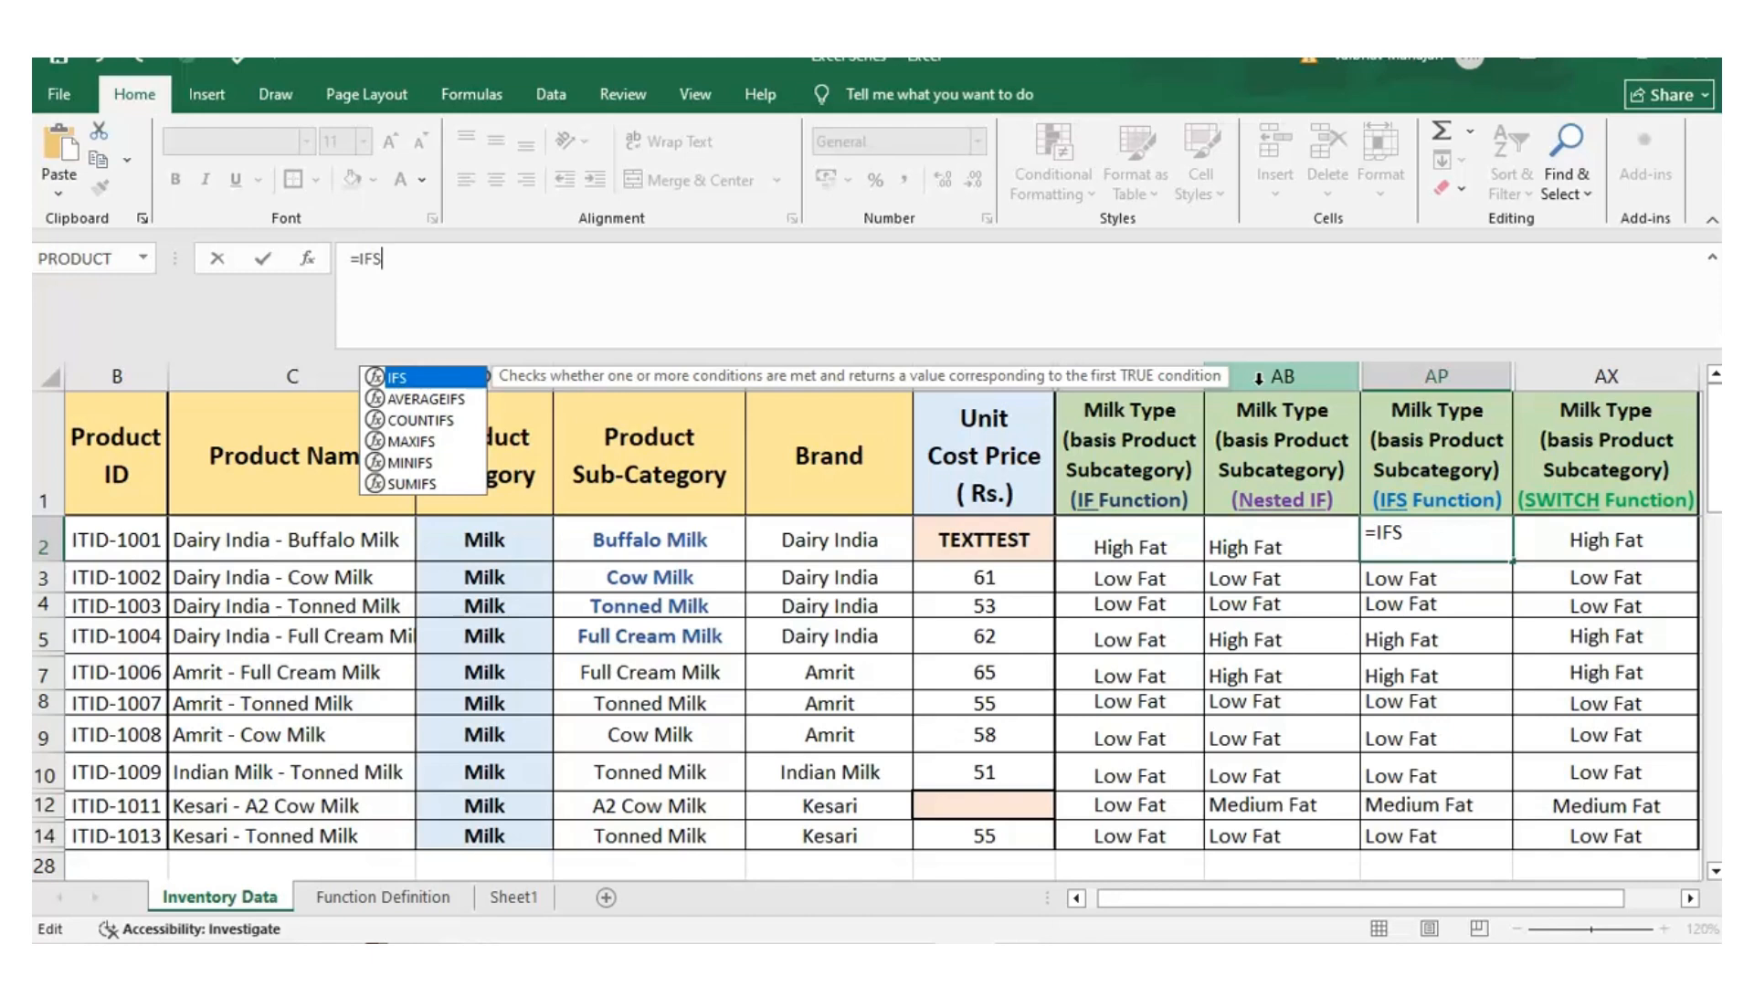
text(()
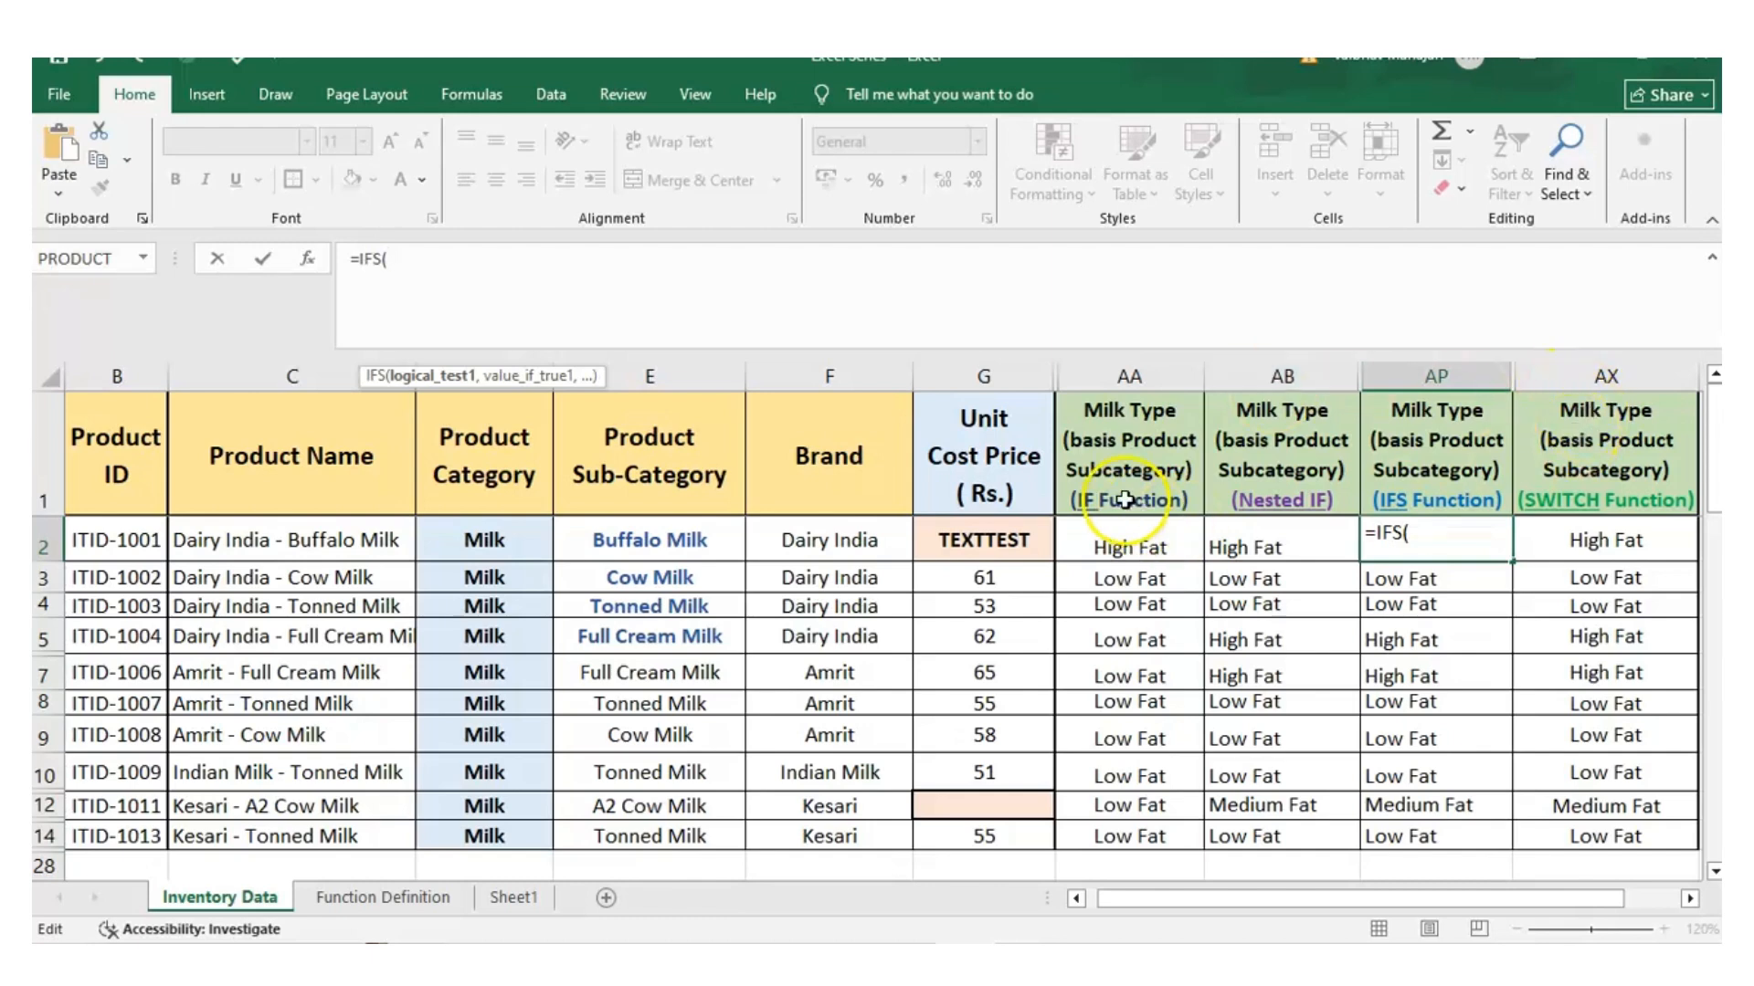
Add the first IFS condition in AP2, returning "High Fat" when E2 equals "Buffalo Milk", and end it with a line break
click(697, 532)
text(=)
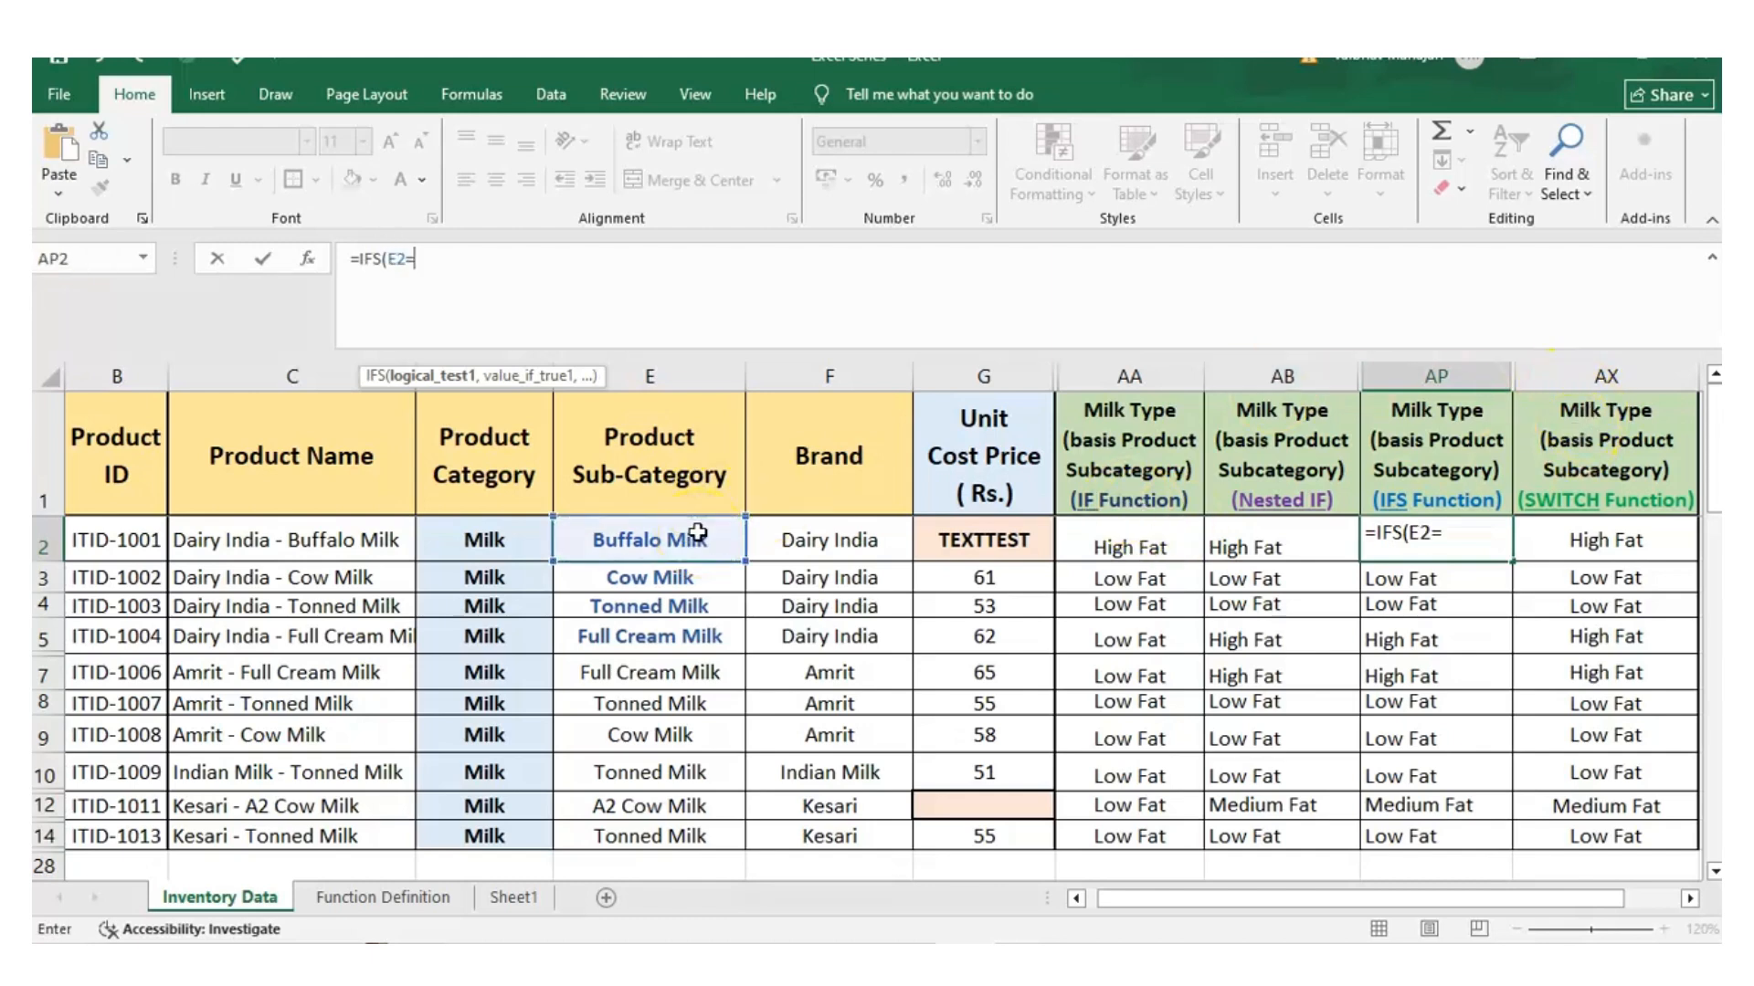
text("Buffalo Mi)
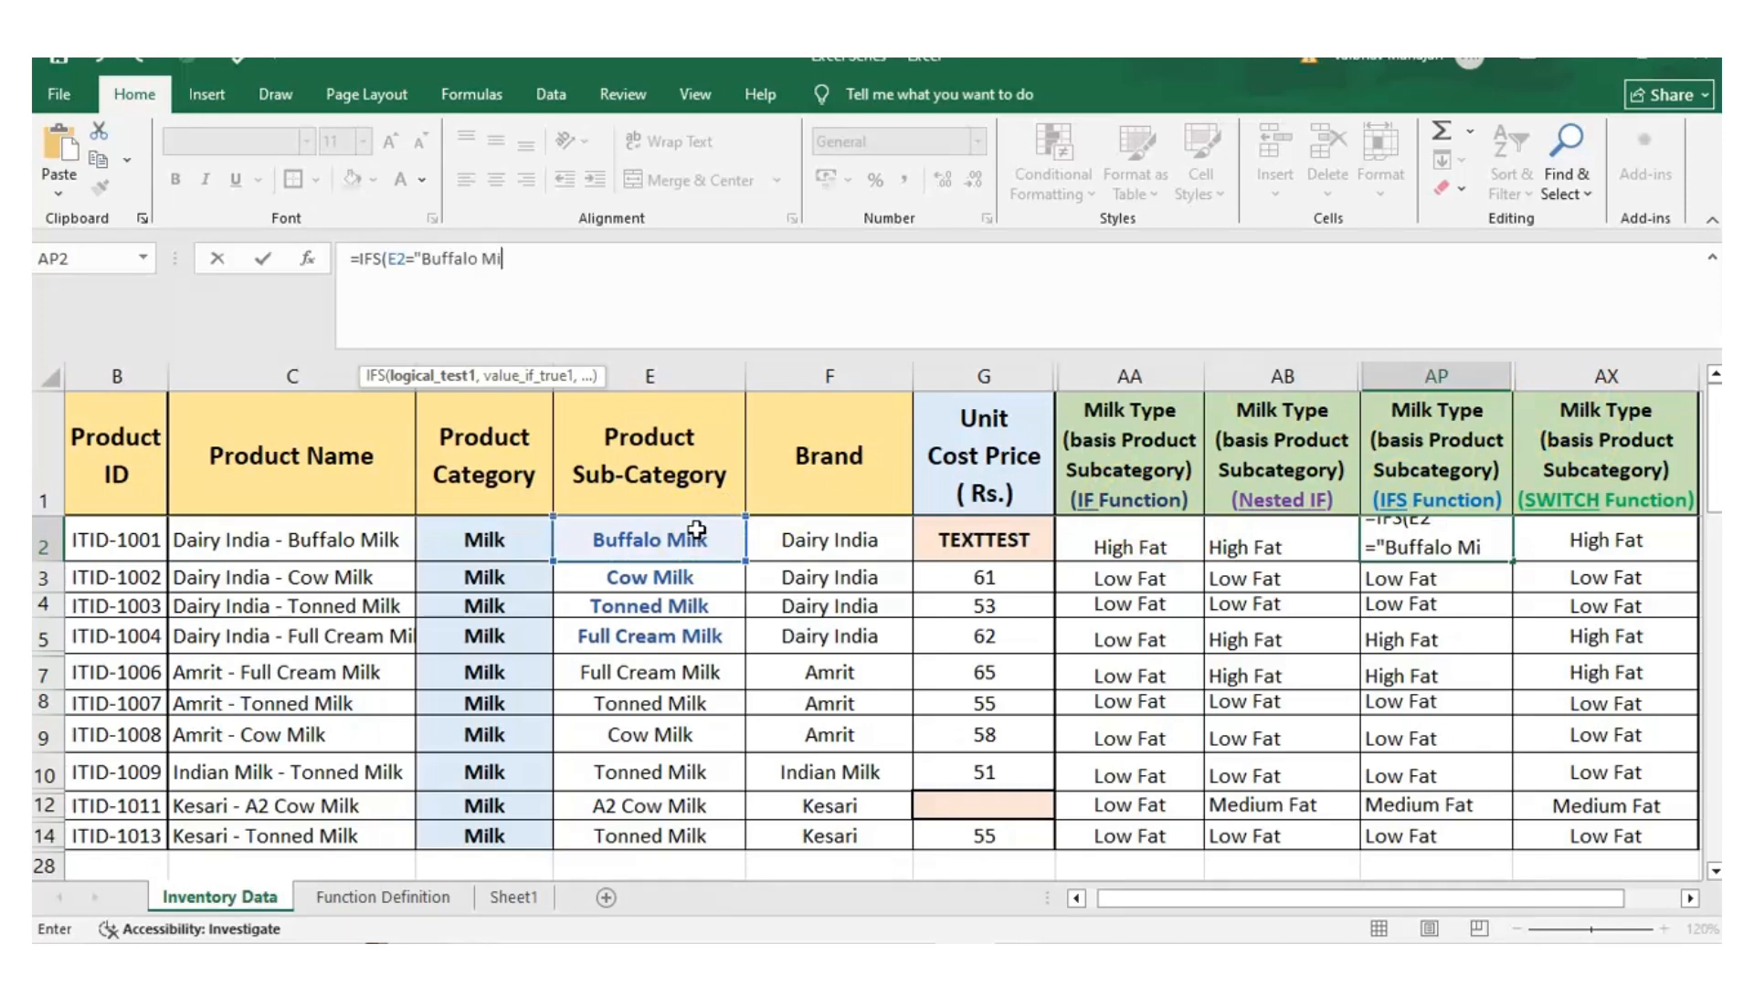
text(lk", )
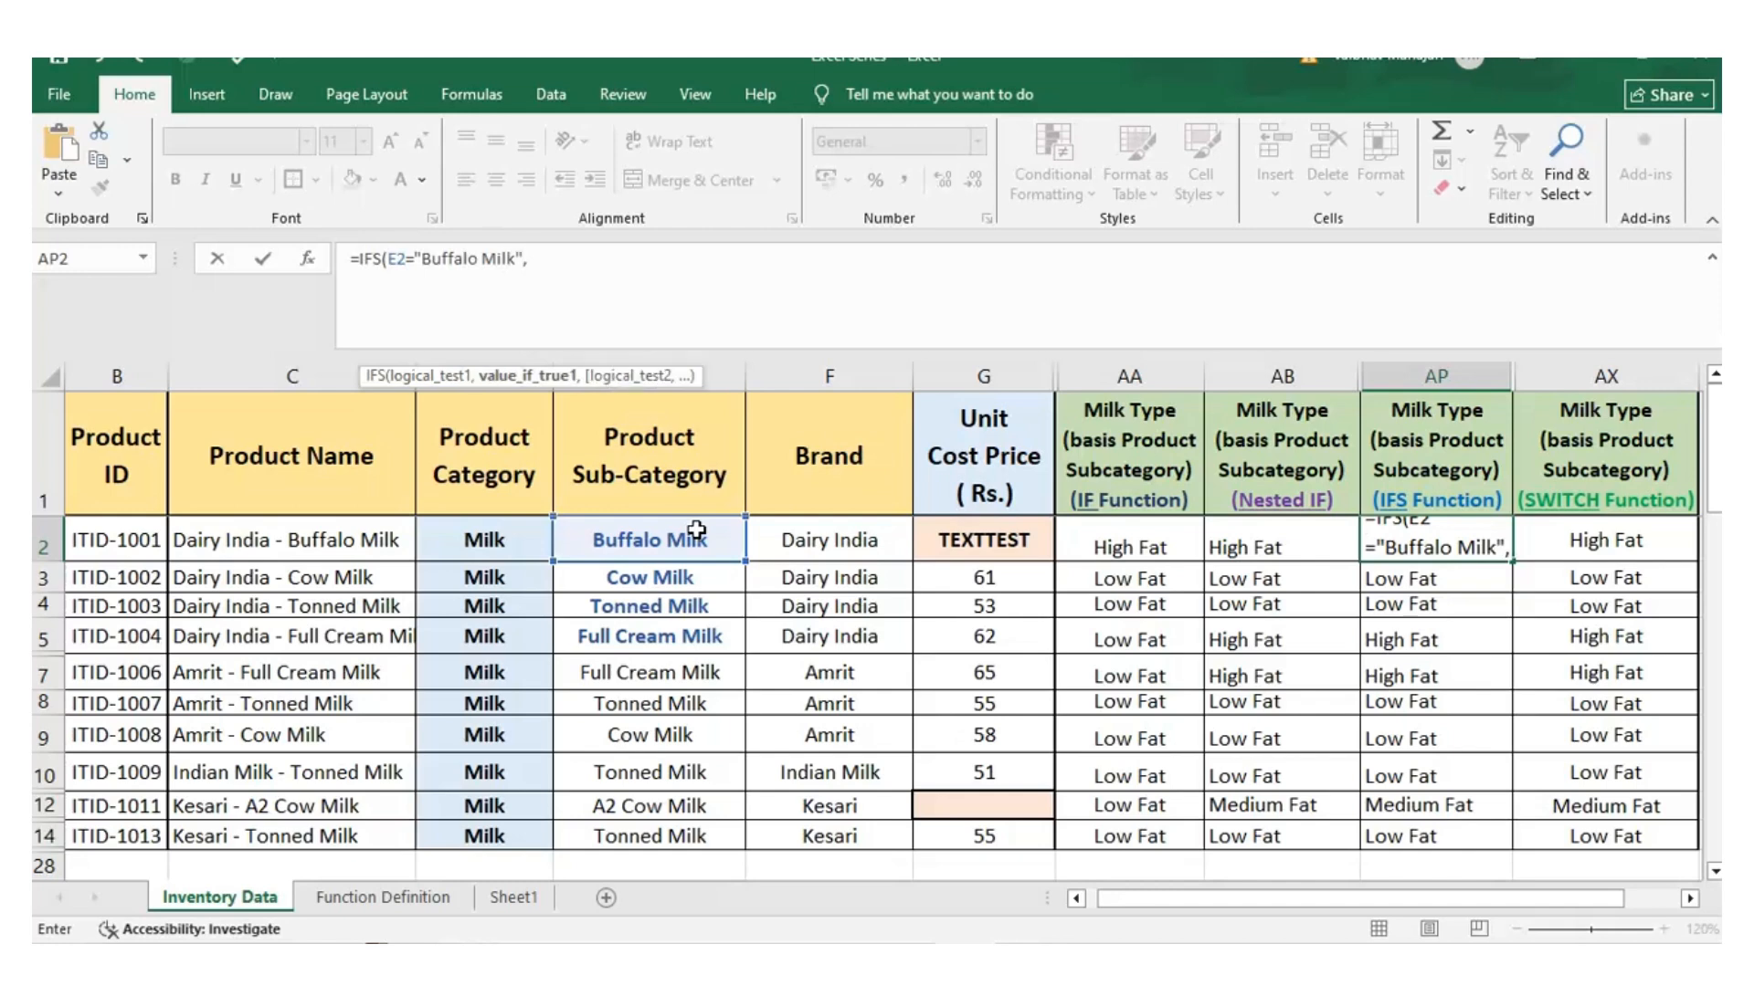
text("Hig)
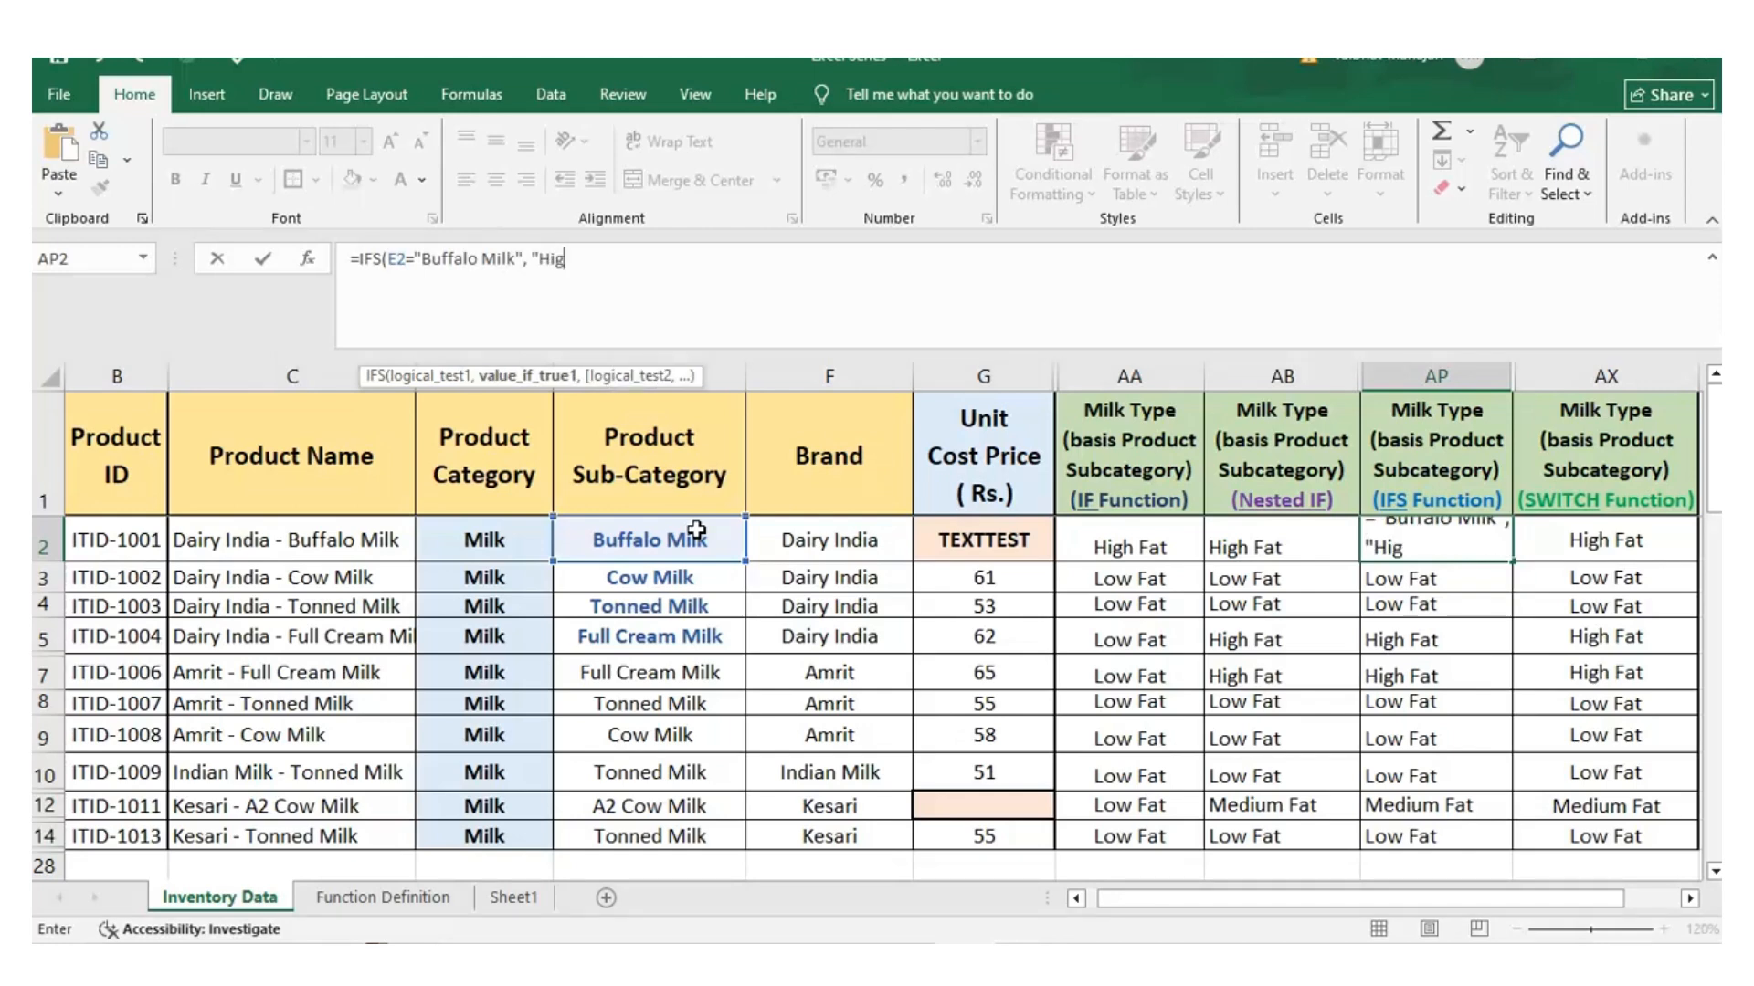
text(h Fat",)
key(alt+Return)
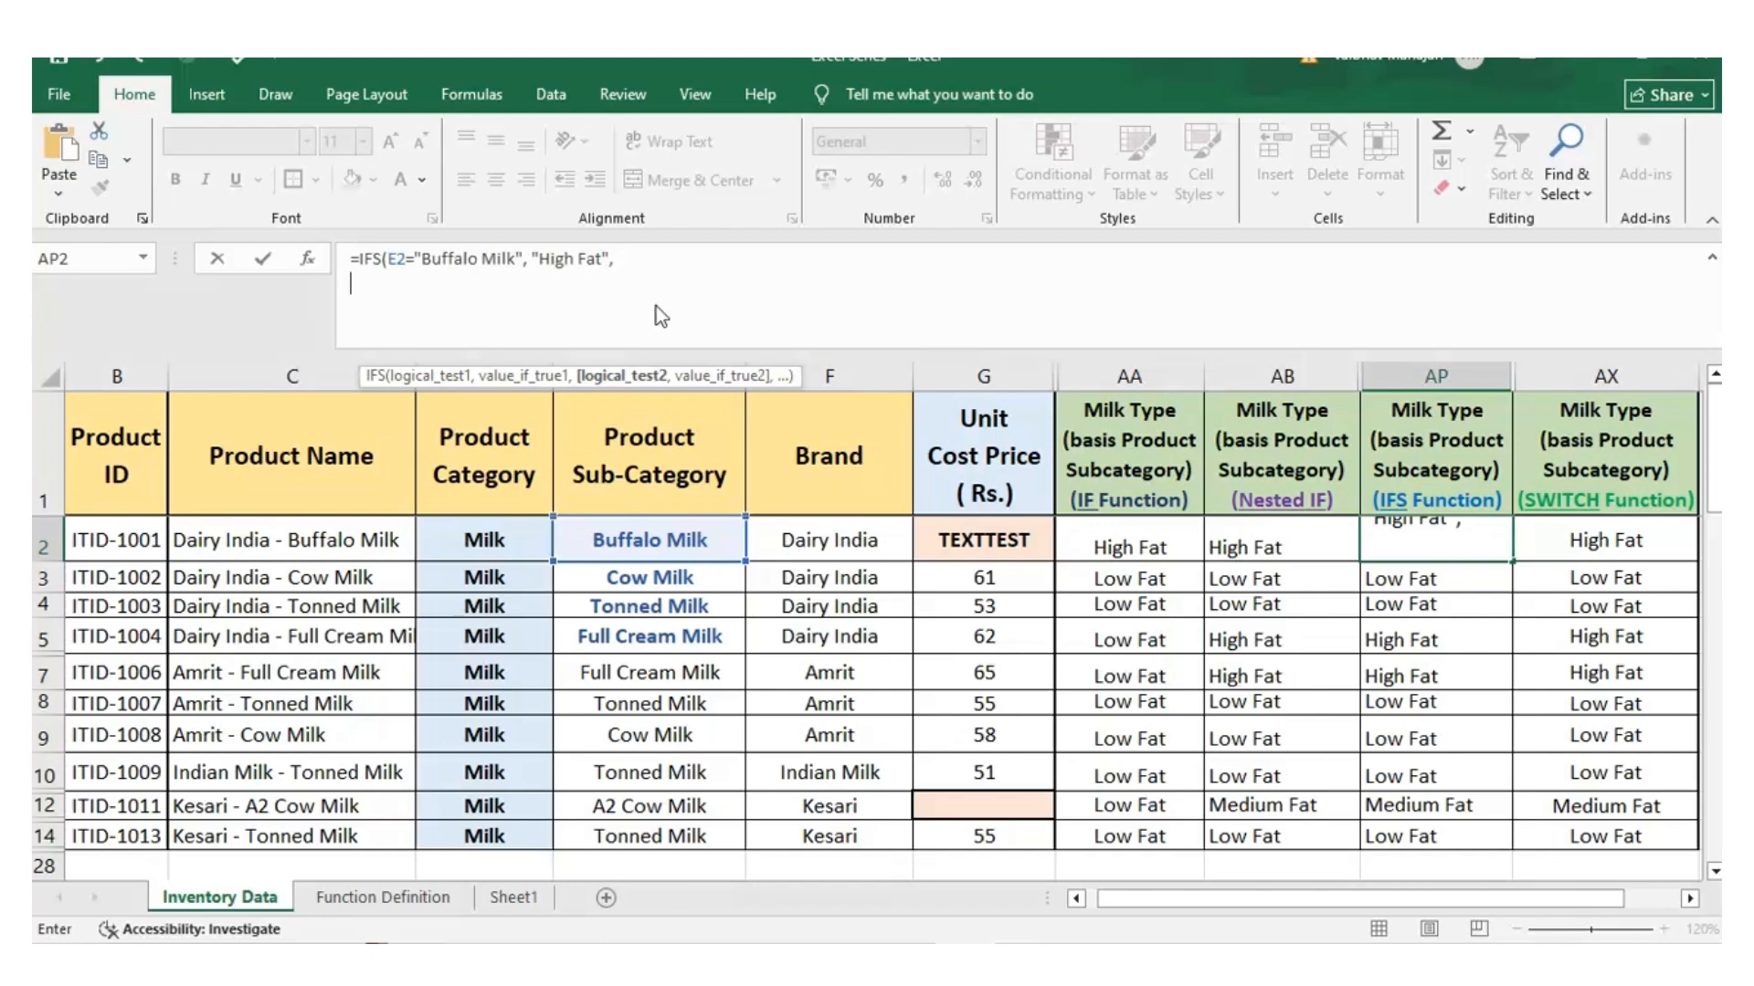
Add a second IFS condition in AP2 that returns "High Fat" when E2 equals "Full Cream Milk"
text(E)
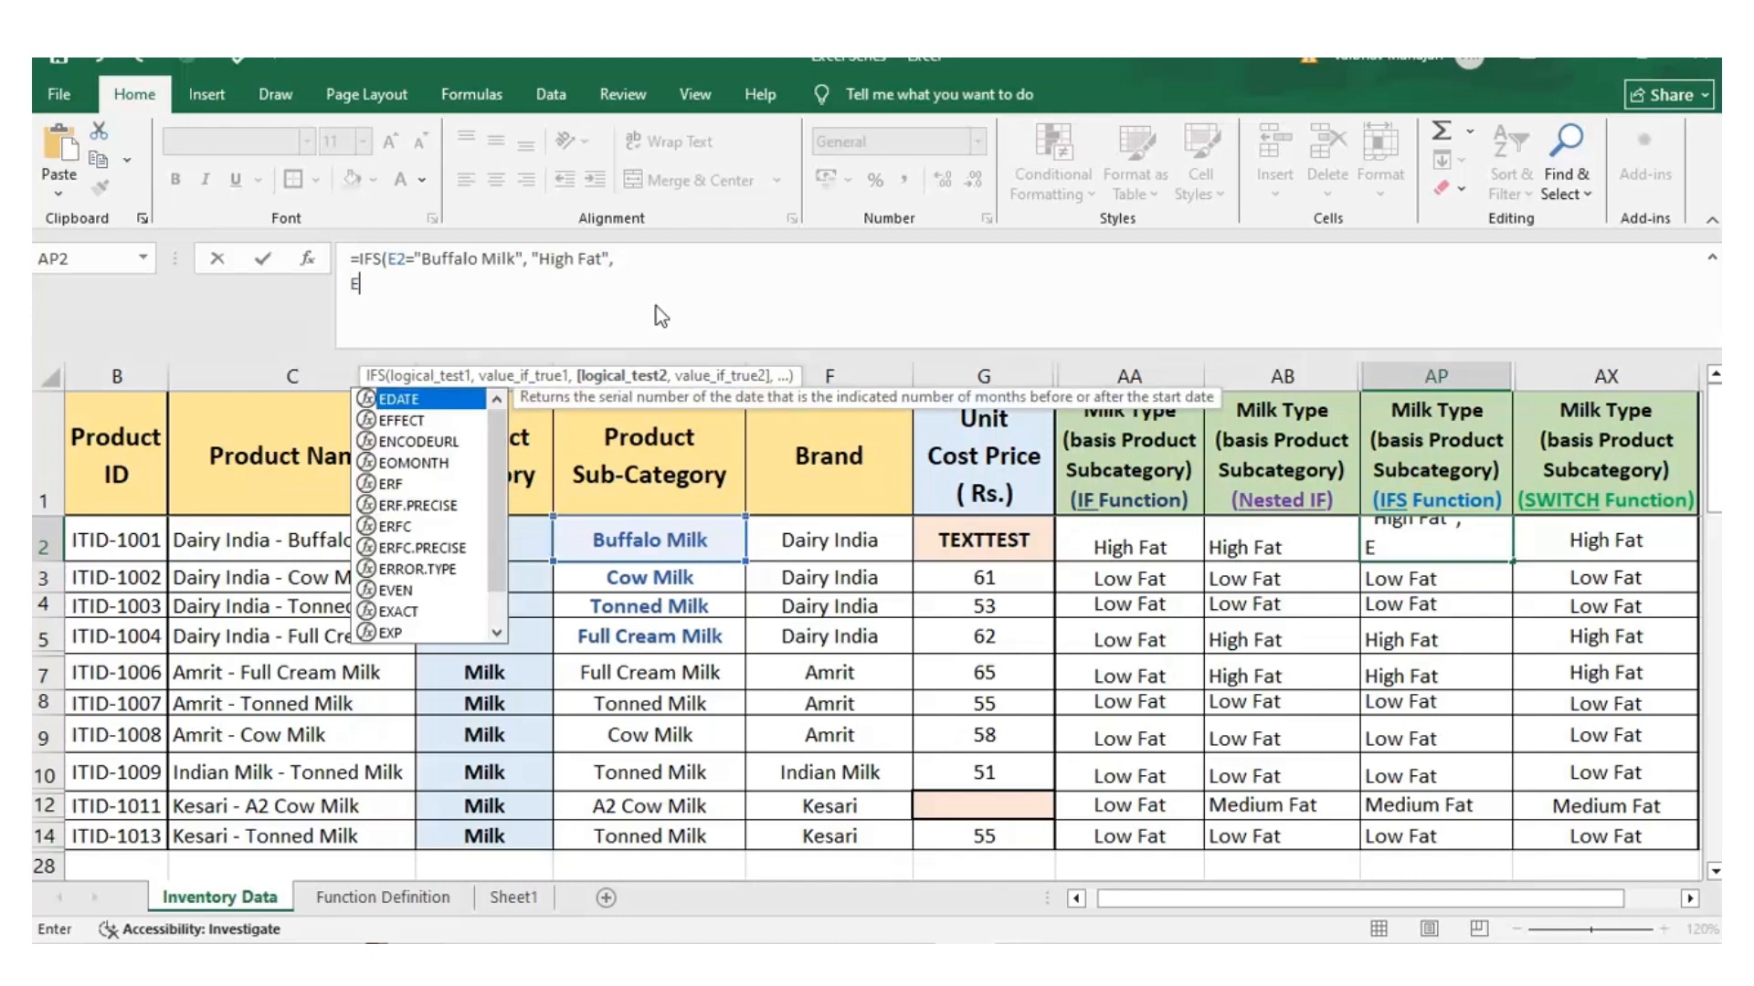
text(2="Full)
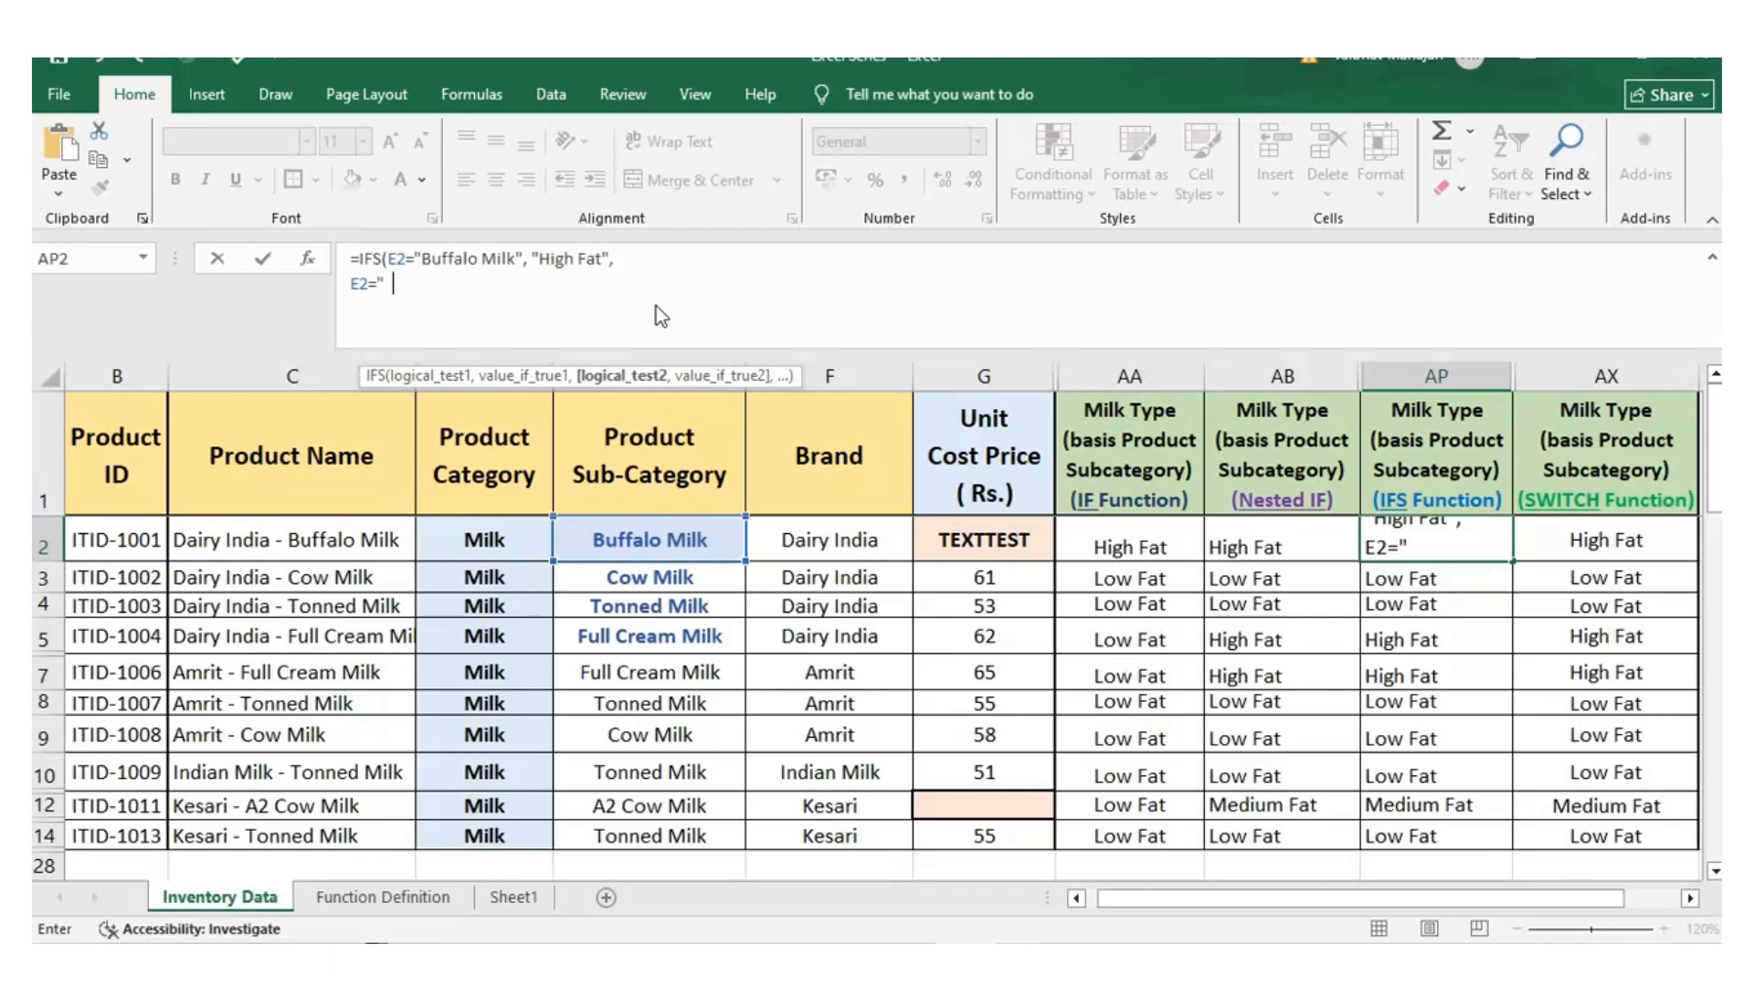
text( Cream Milk",)
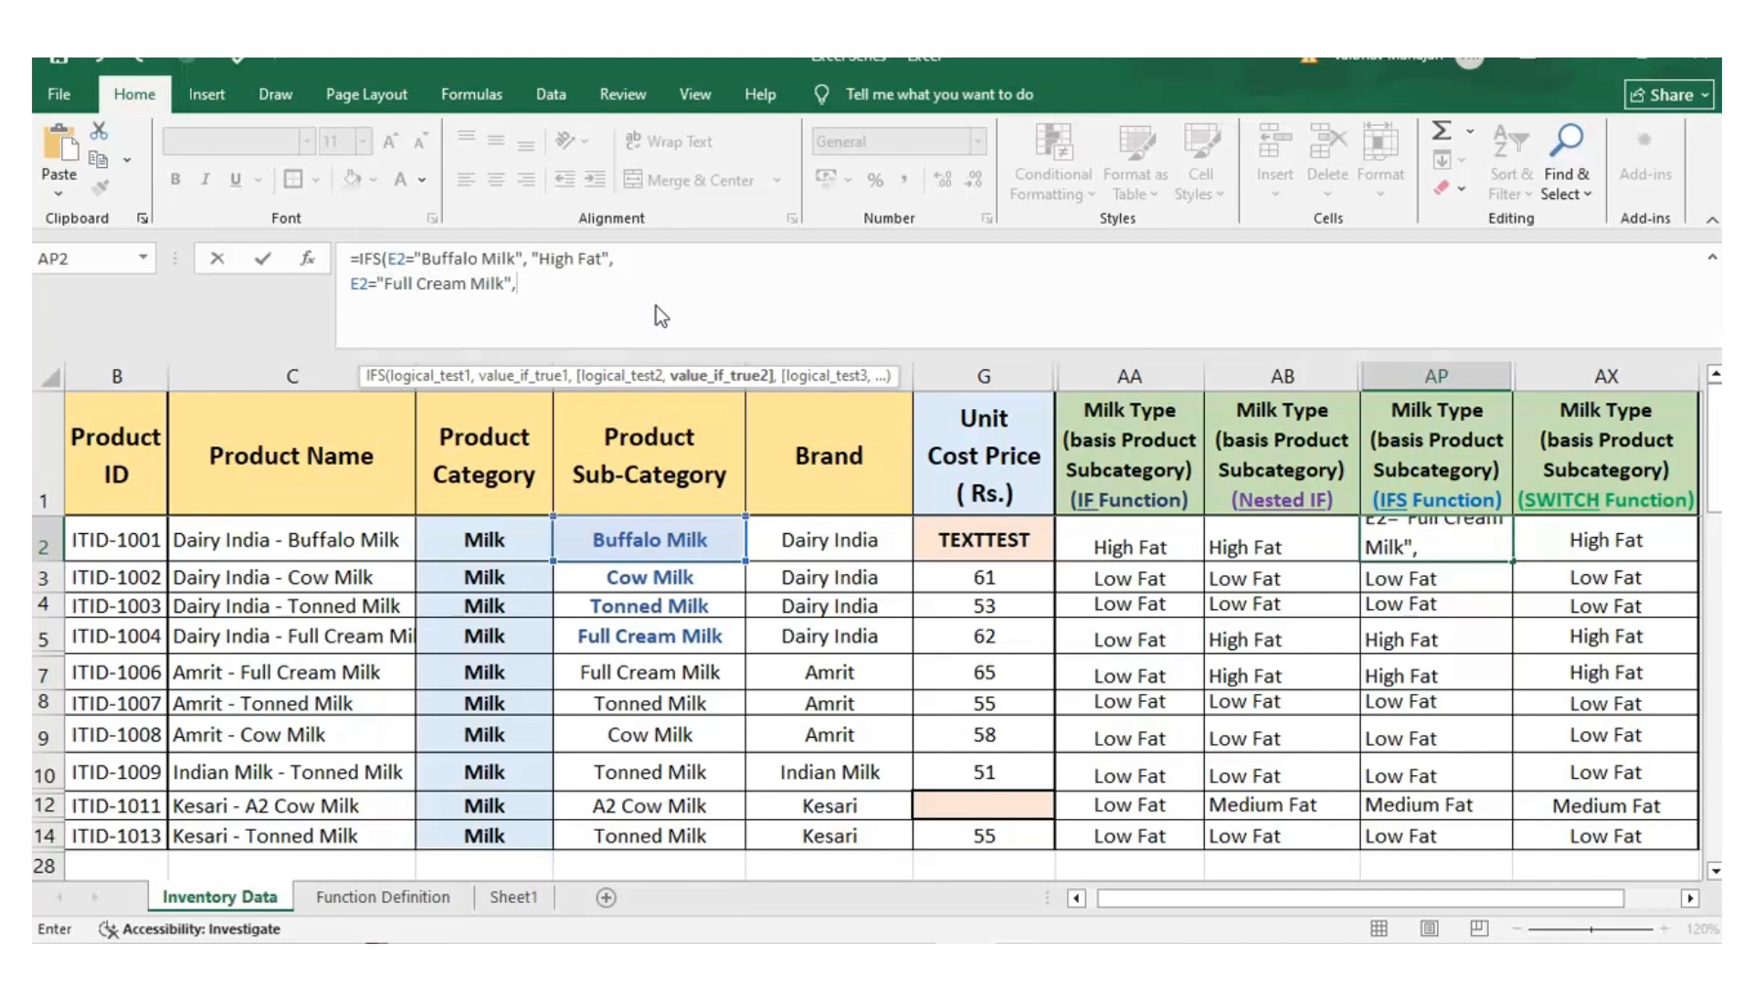
text( "High Fat")
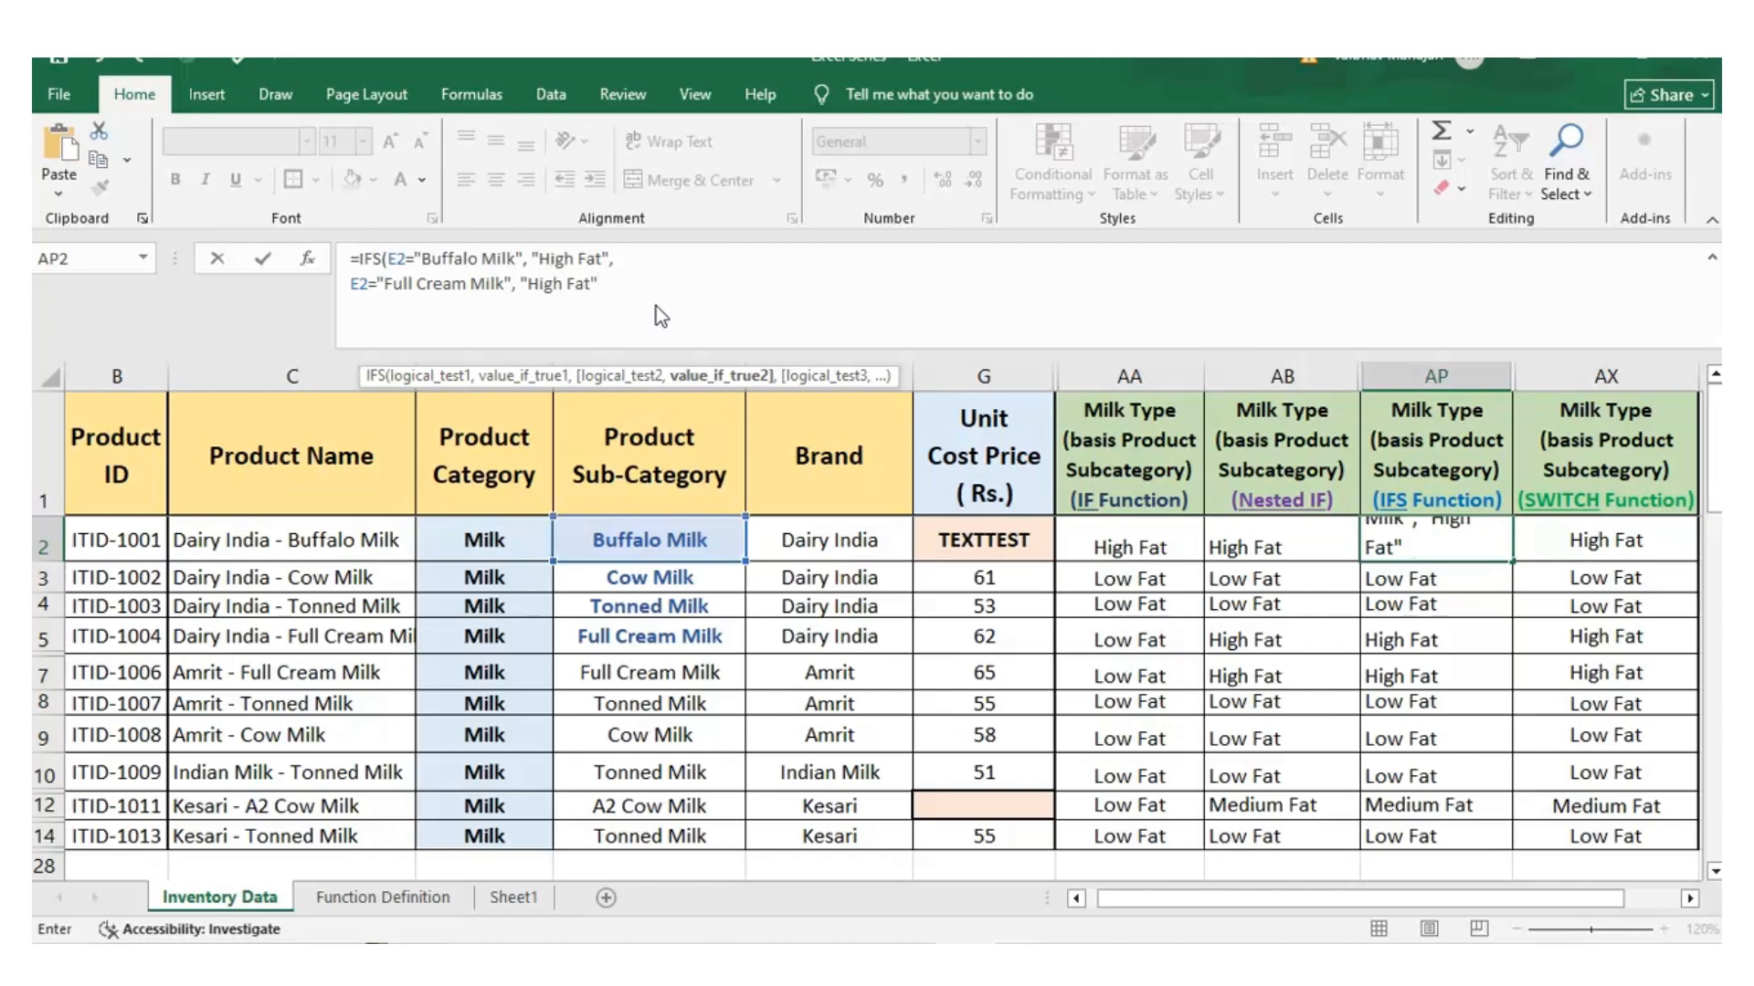
text(,)
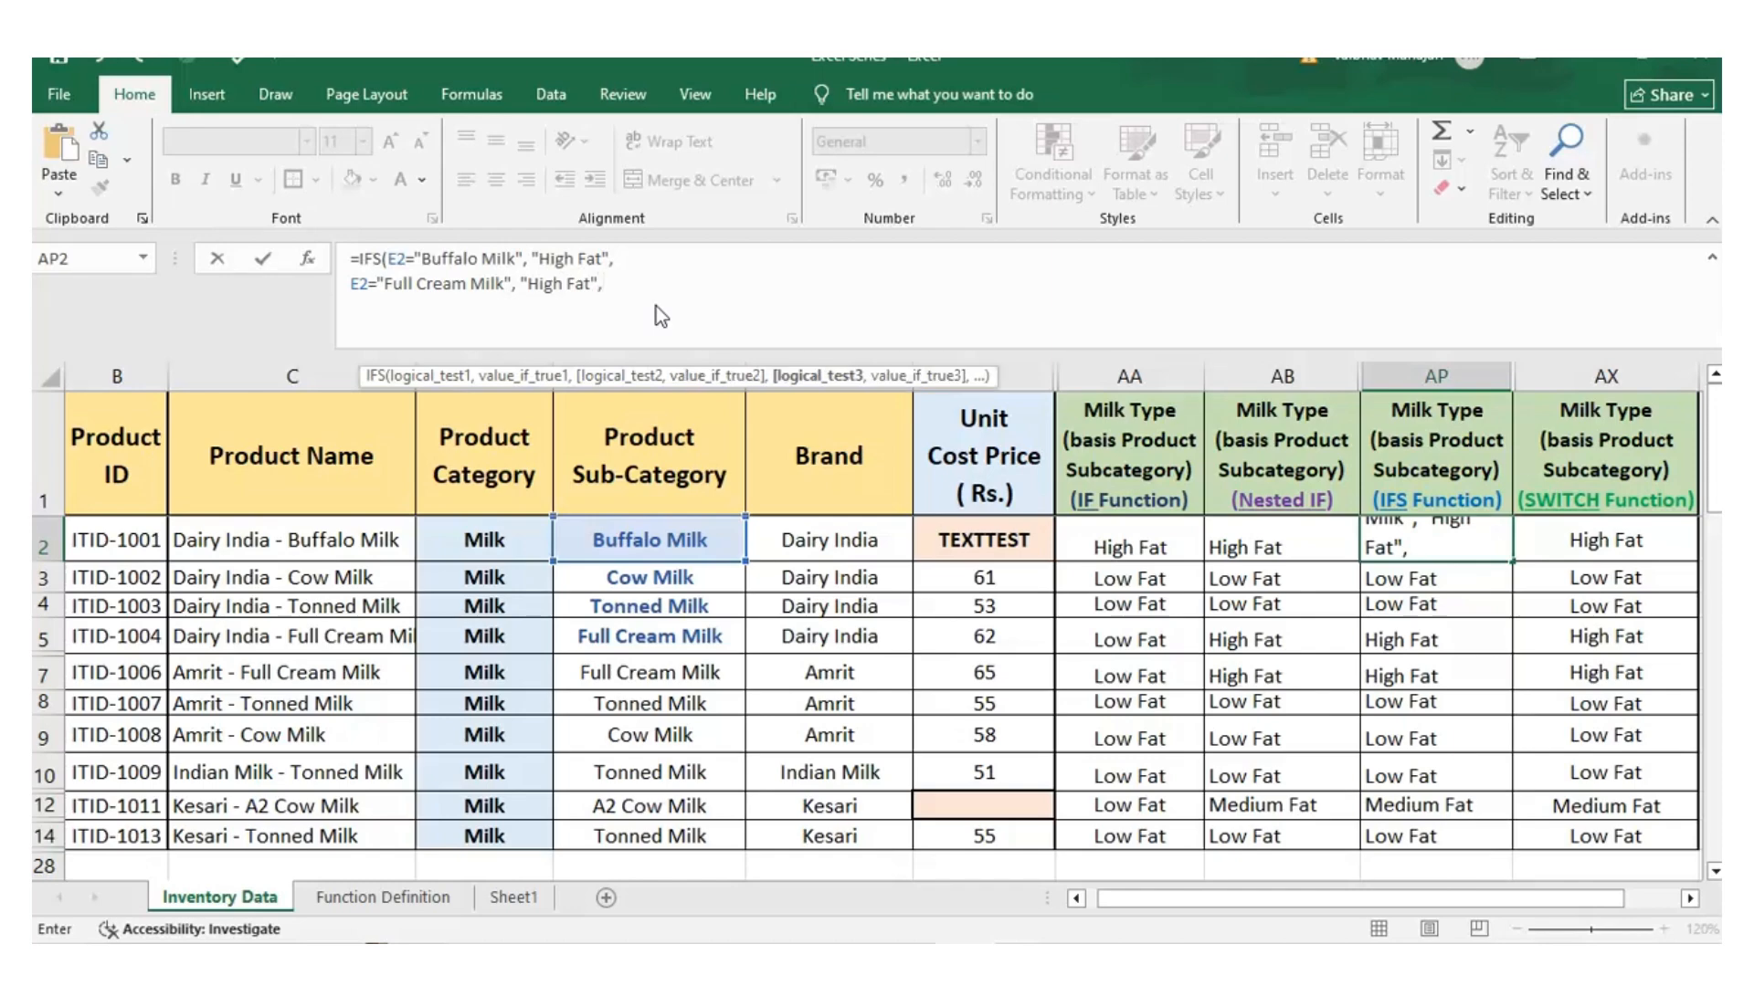
Add a third IFS condition in AP2 on a new line, returning "Medium Fat" when E2 equals "A2 Cow Milk"
click(613, 292)
key(alt+Return)
text(e2)
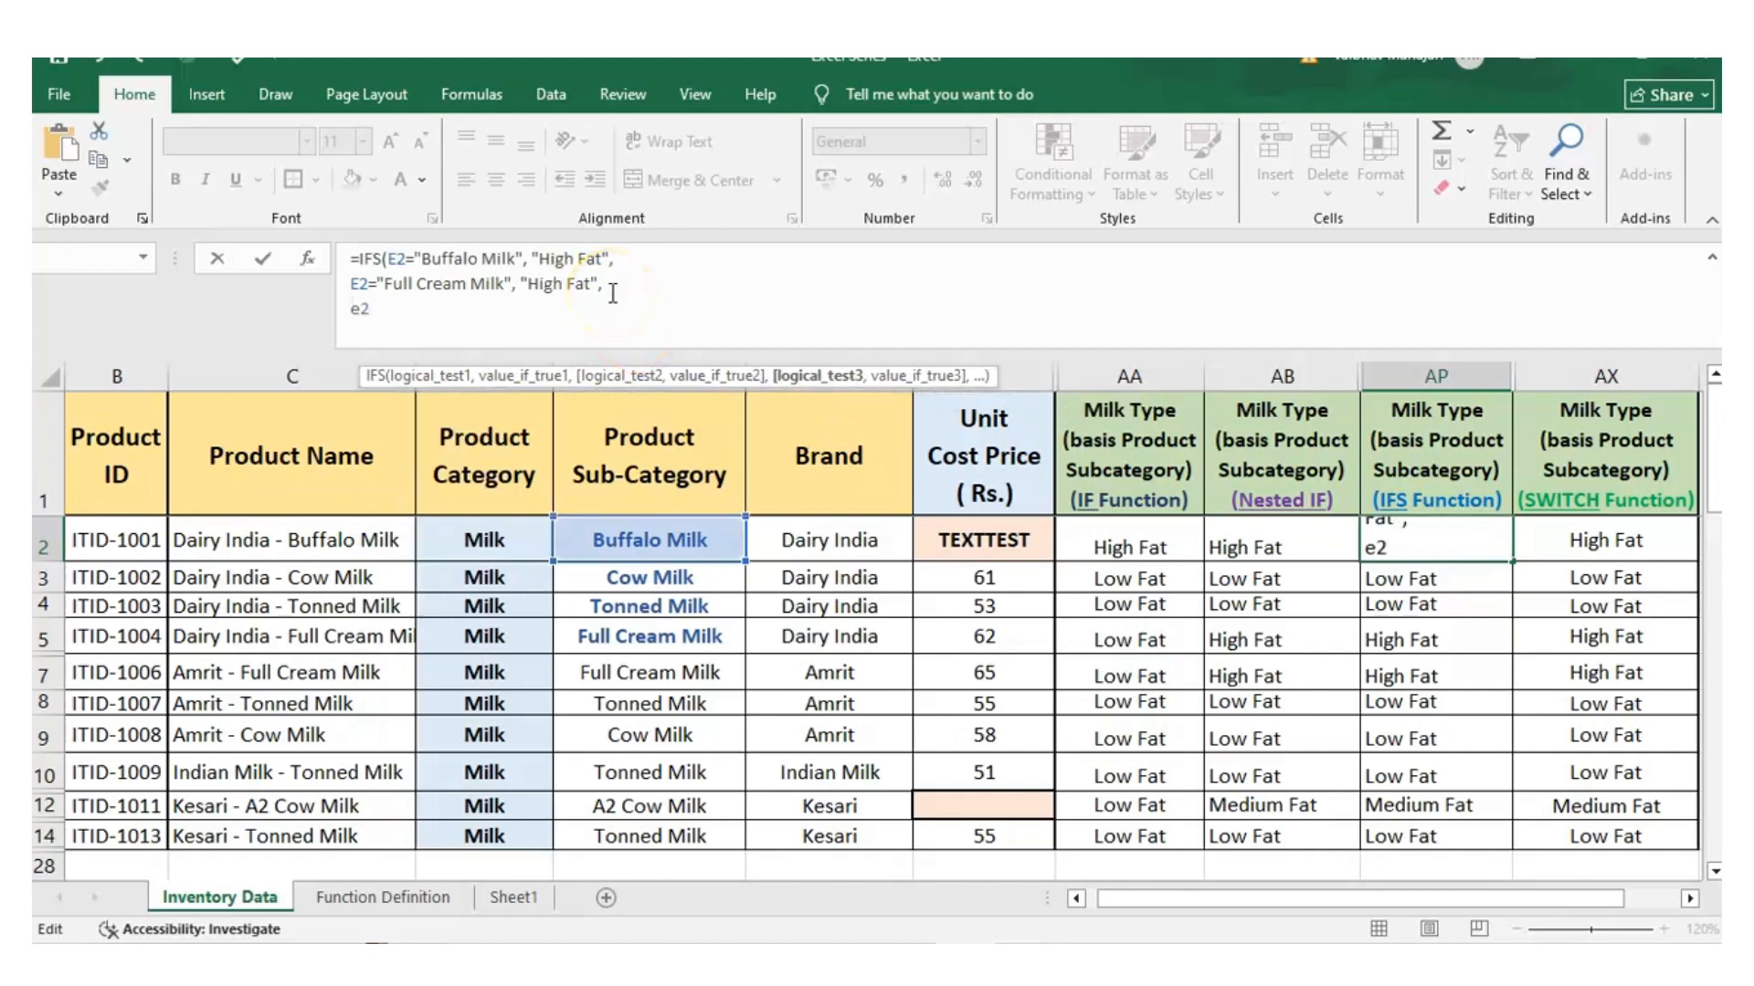
key(BackSpace)
key(BackSpace)
text(E2="A2 V)
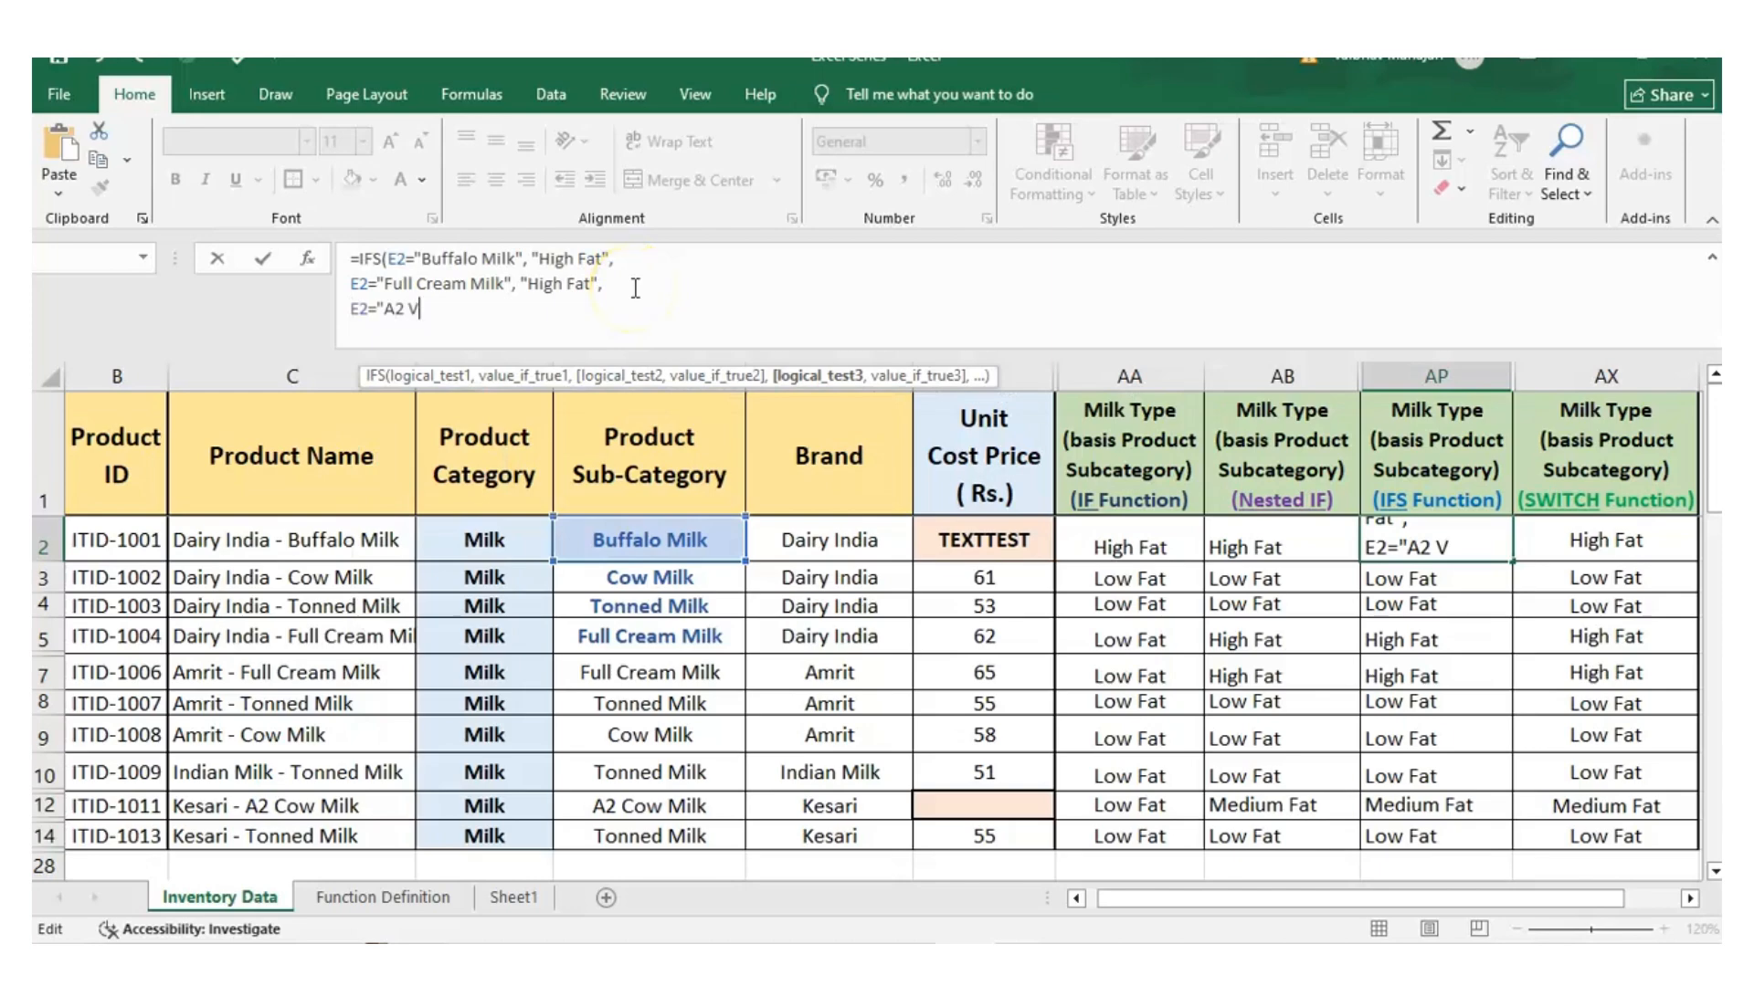
key(BackSpace)
text(Cow Milk",)
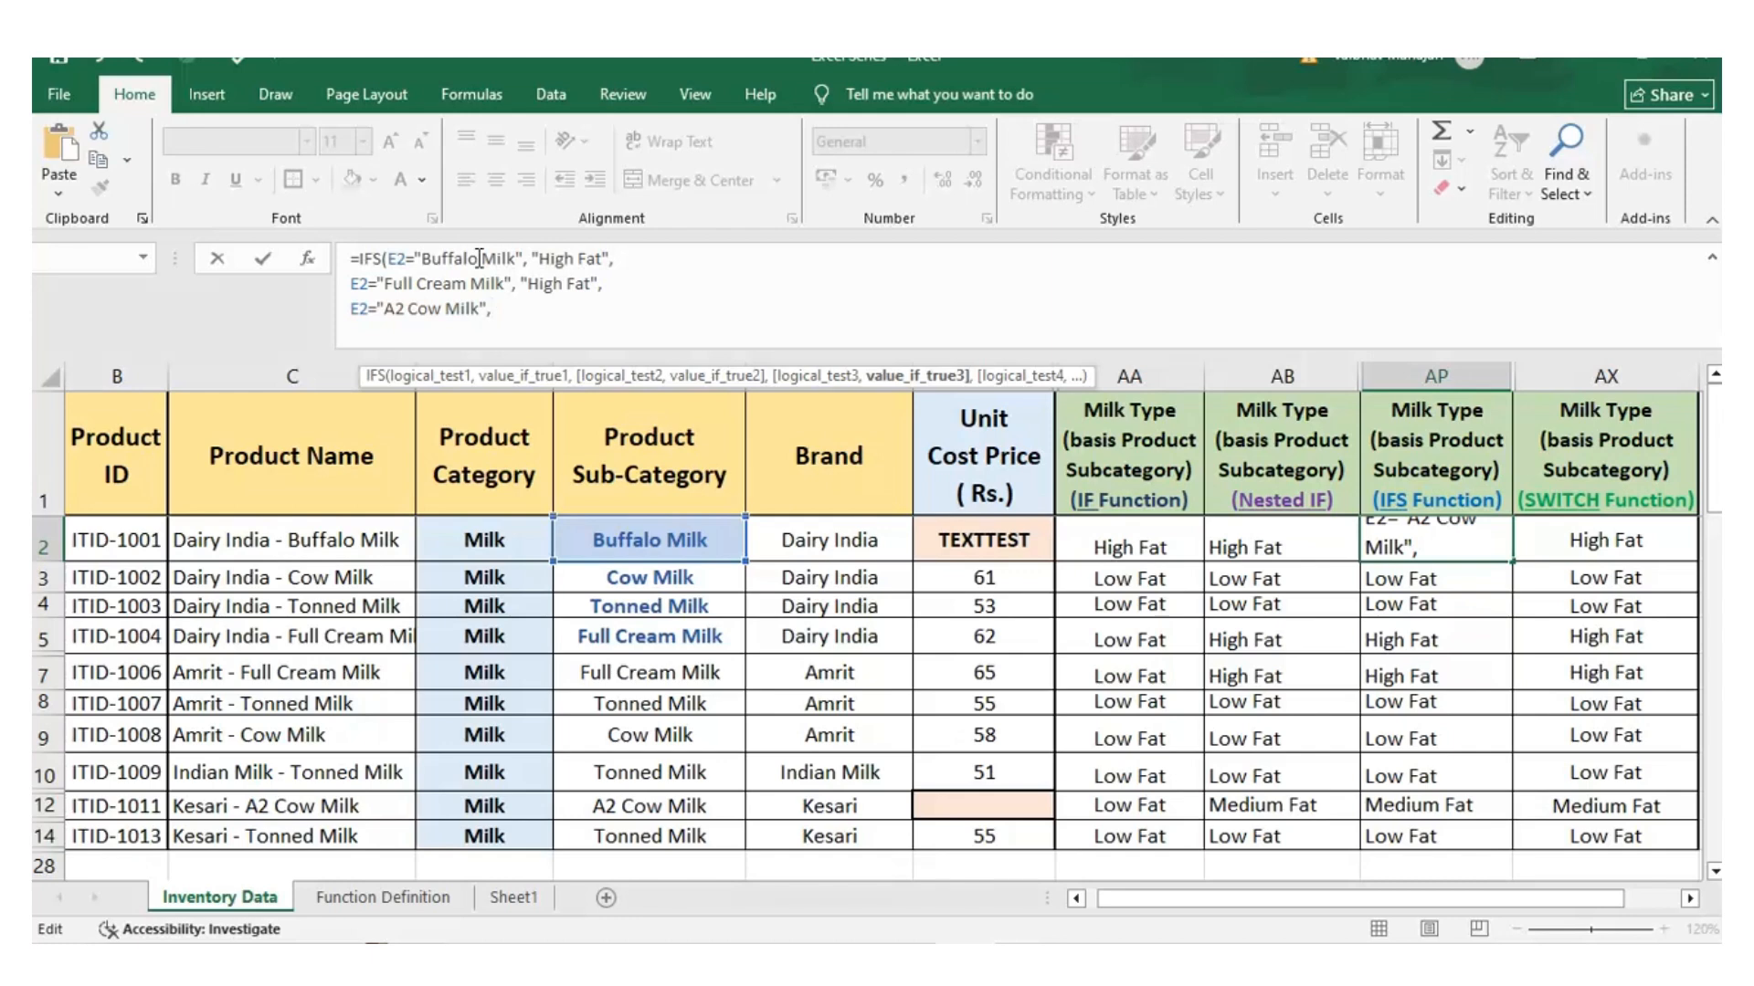
text("Medium Fat",)
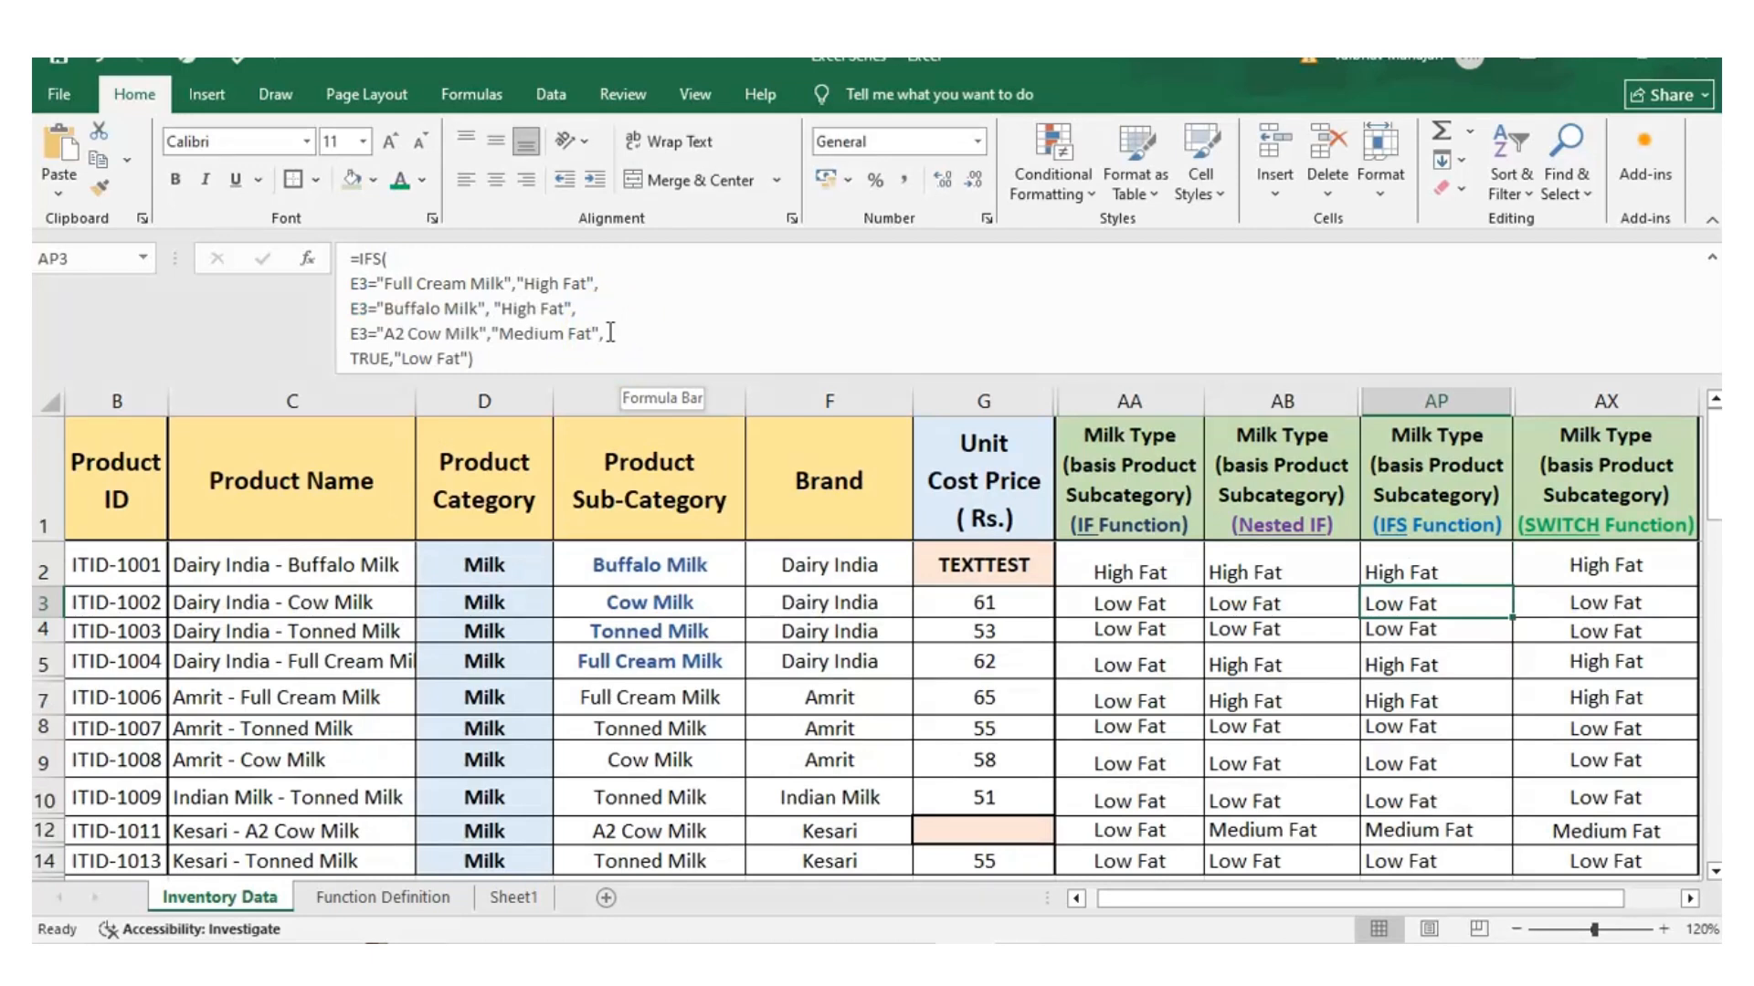
Examine the closing TRUE,"Low Fat" pair in AP3's IFS formula and leave the formula unedited
click(382, 358)
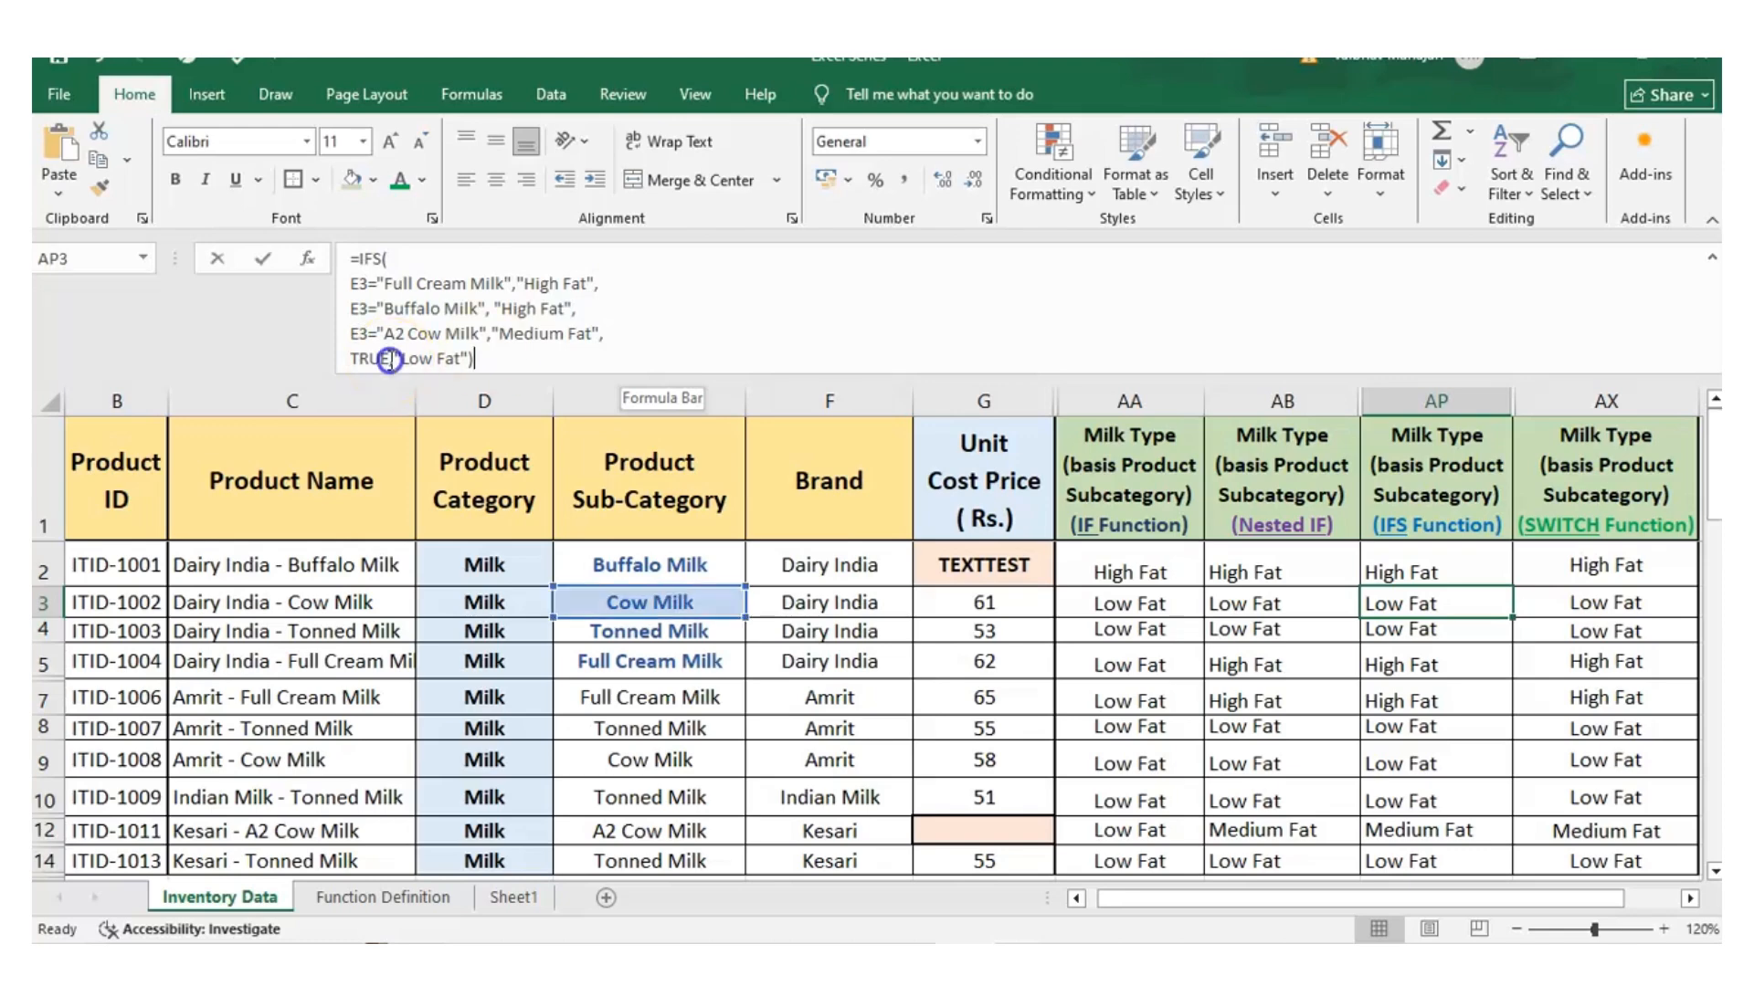
drag(382, 358, 355, 362)
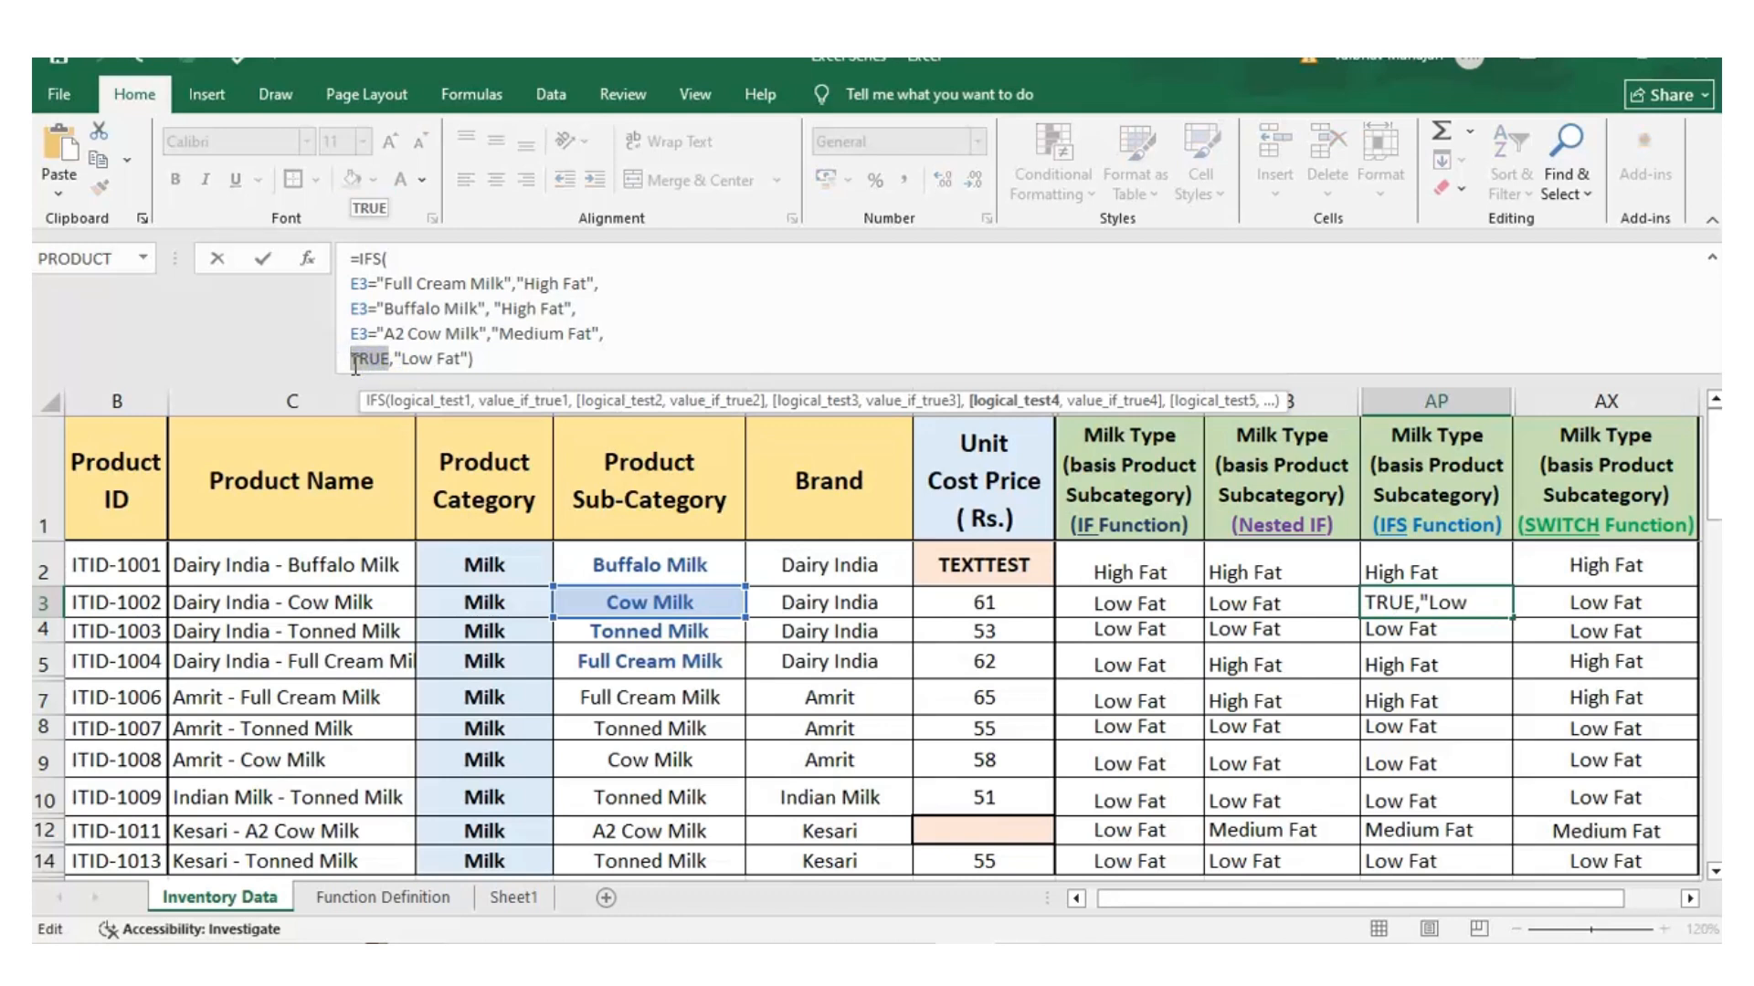
drag(390, 359, 470, 369)
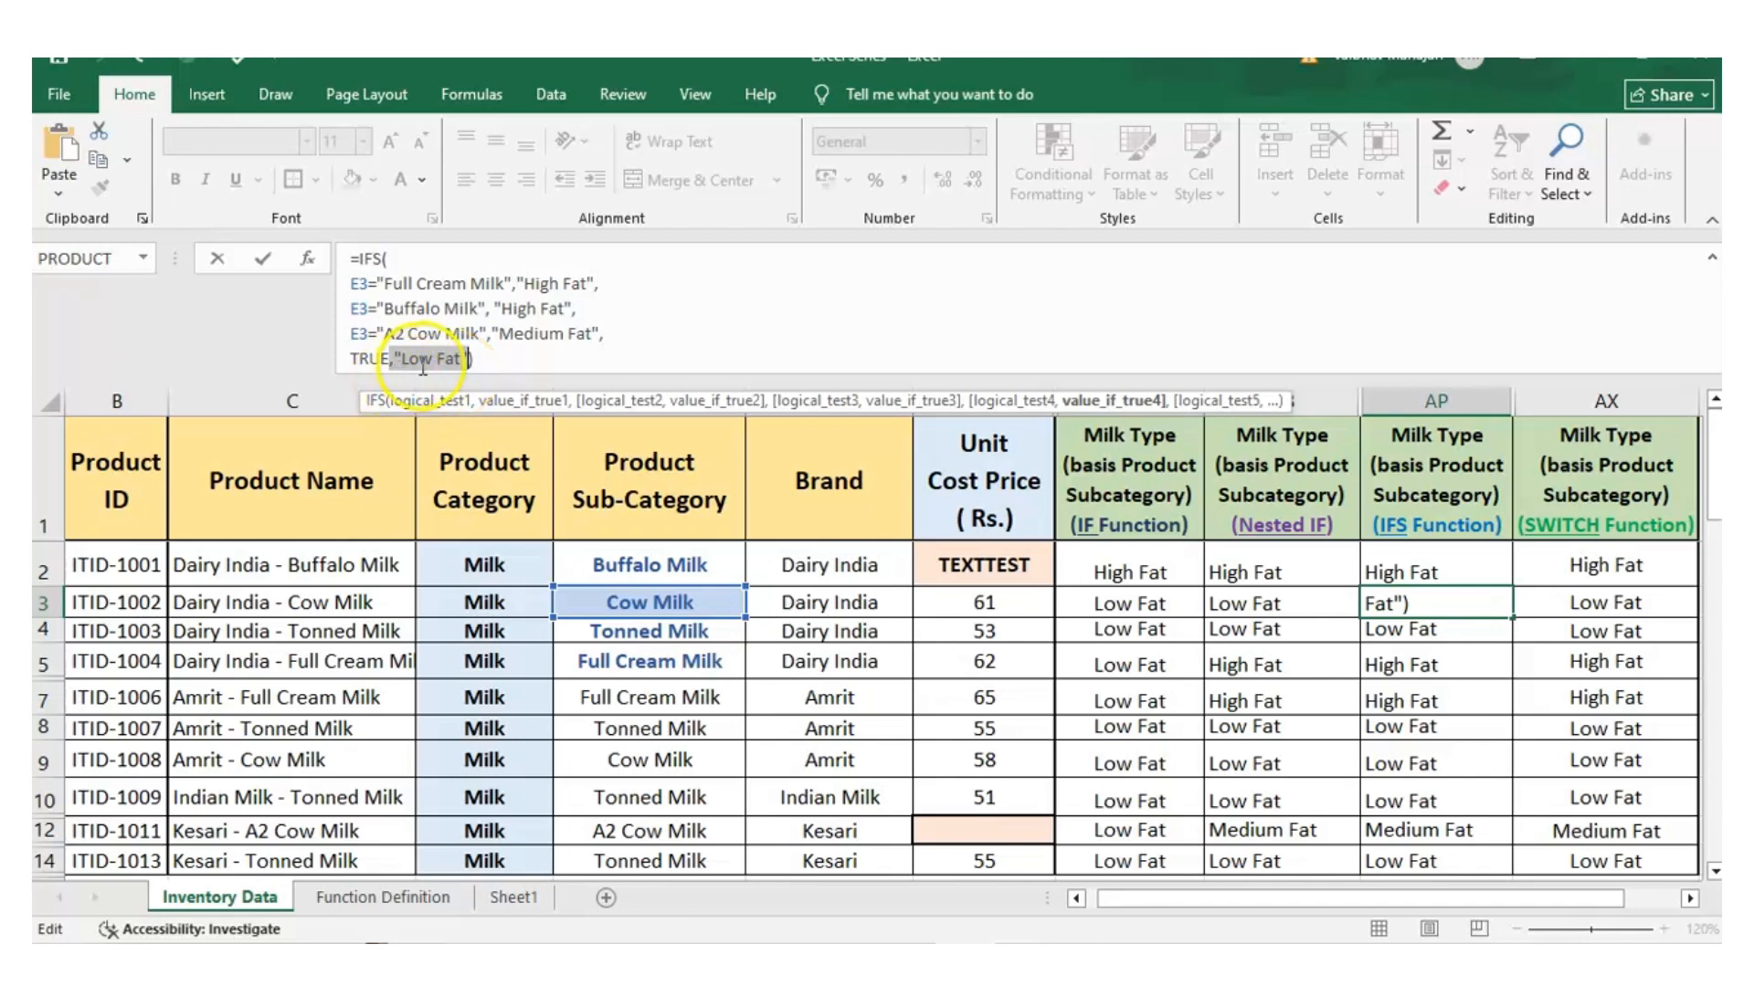
click(353, 358)
drag(352, 357, 457, 373)
key(Escape)
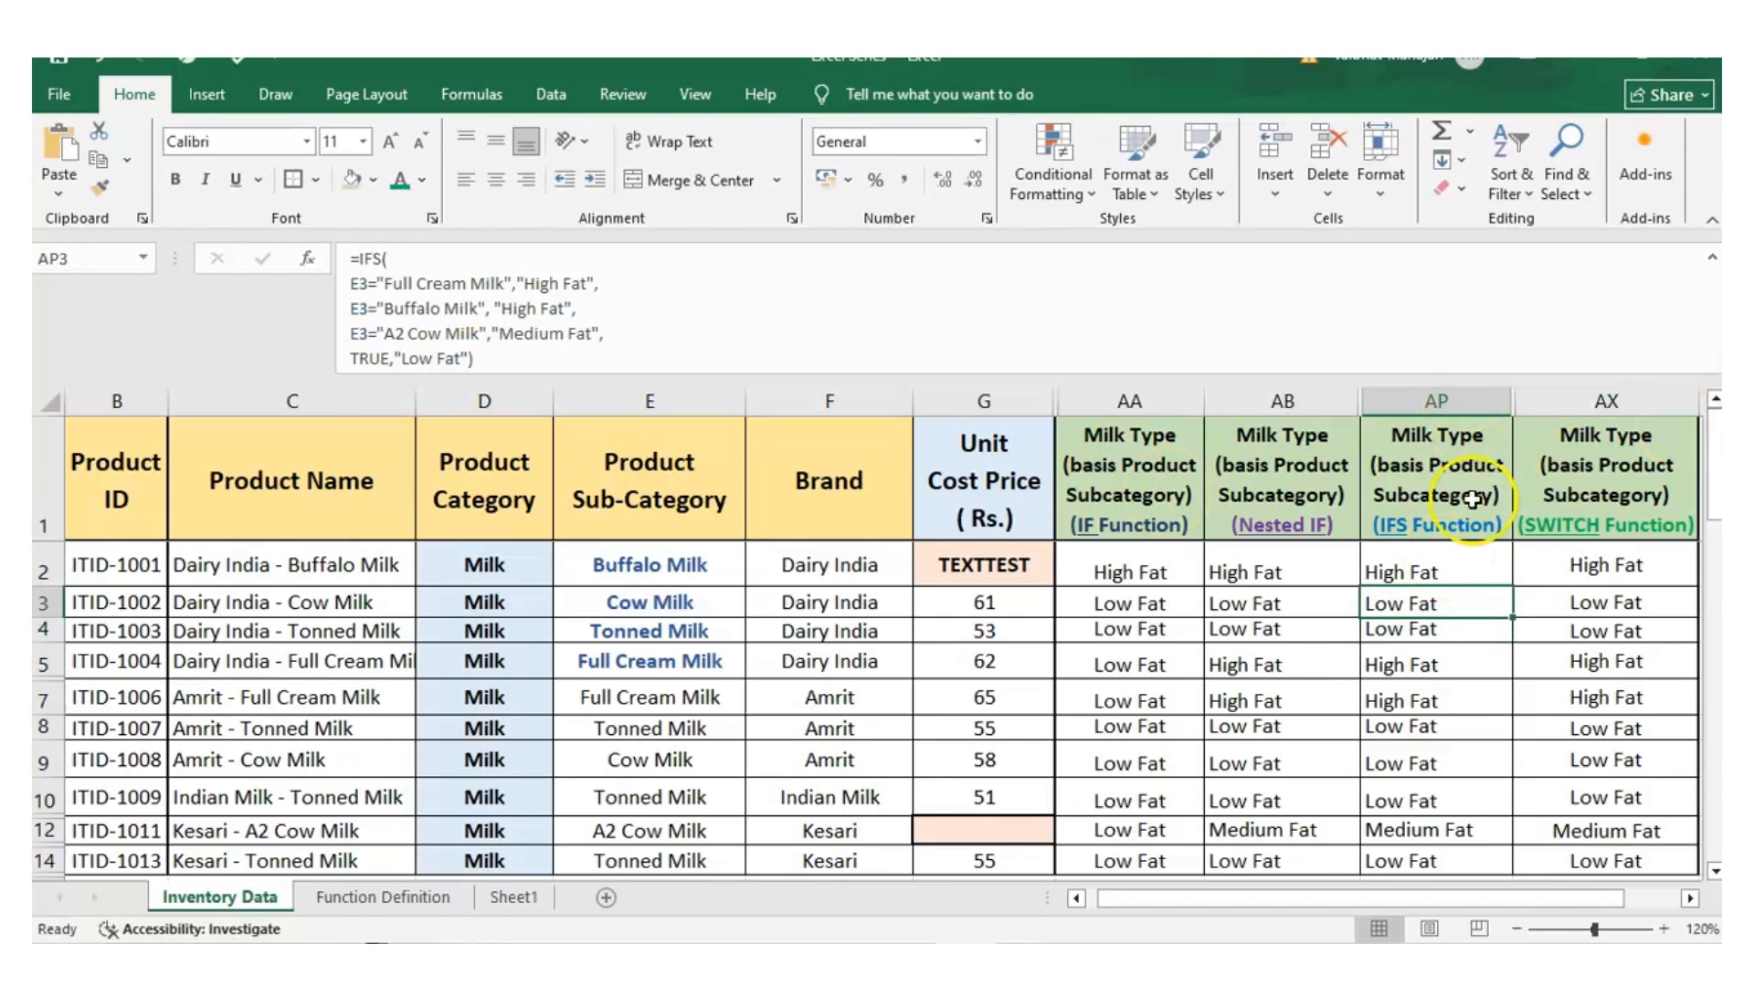
Fill the IFS formula from AP2 down through AP14
click(1451, 563)
key(shift+Down)
key(shift+Down)
key(shift+Down)
key(shift+Down)
key(shift+Down)
key(shift+Down)
key(shift+Down)
key(shift+Down)
key(shift+Down)
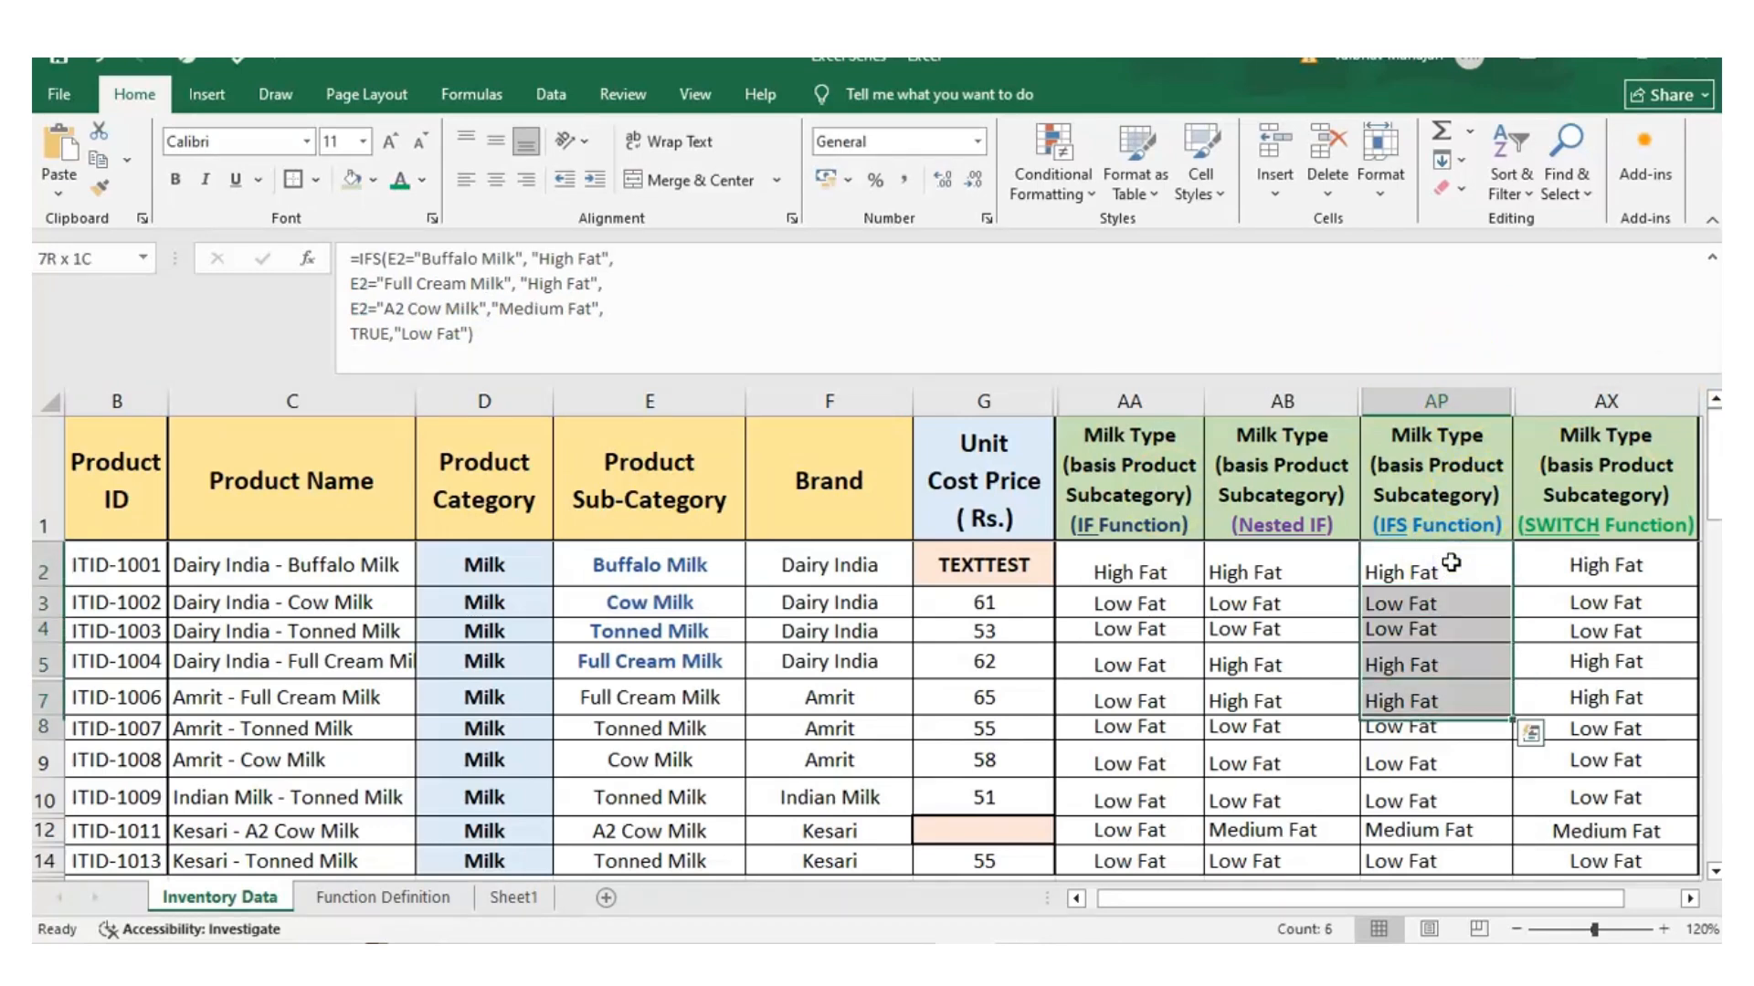
key(Return)
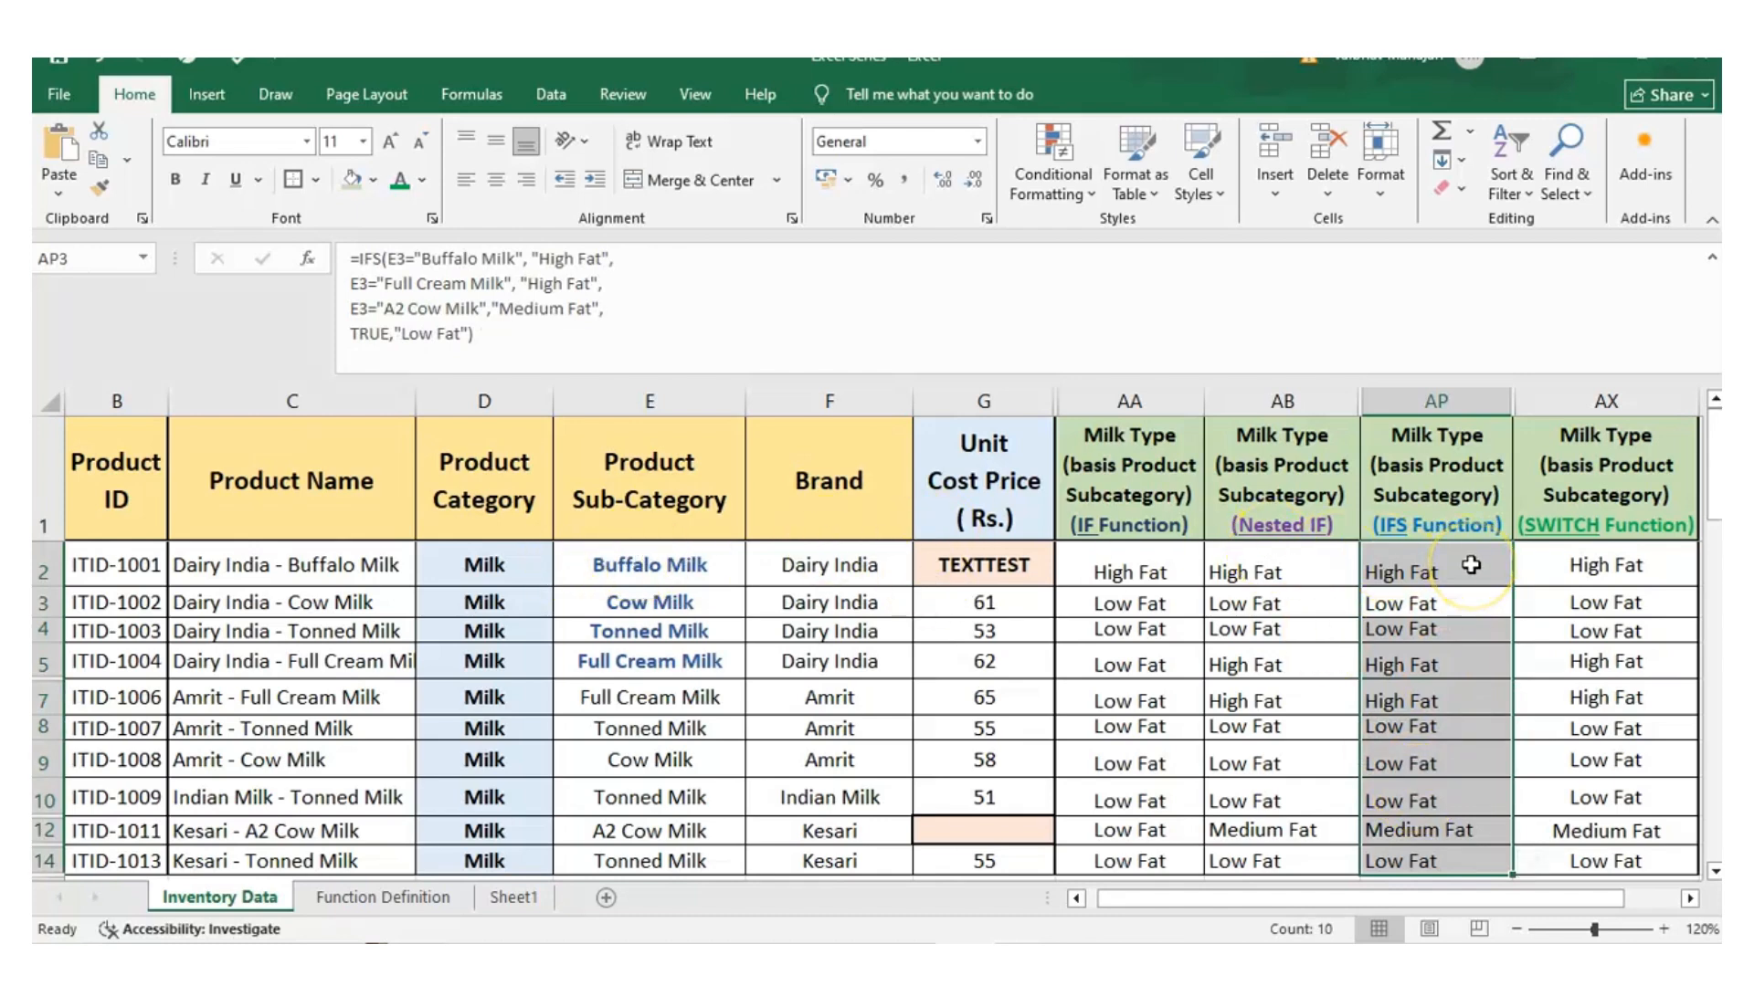
Check the IFS results for Full Cream Milk in row 5 and A2 Cow Milk in row 12, and review AP2's formula
click(674, 661)
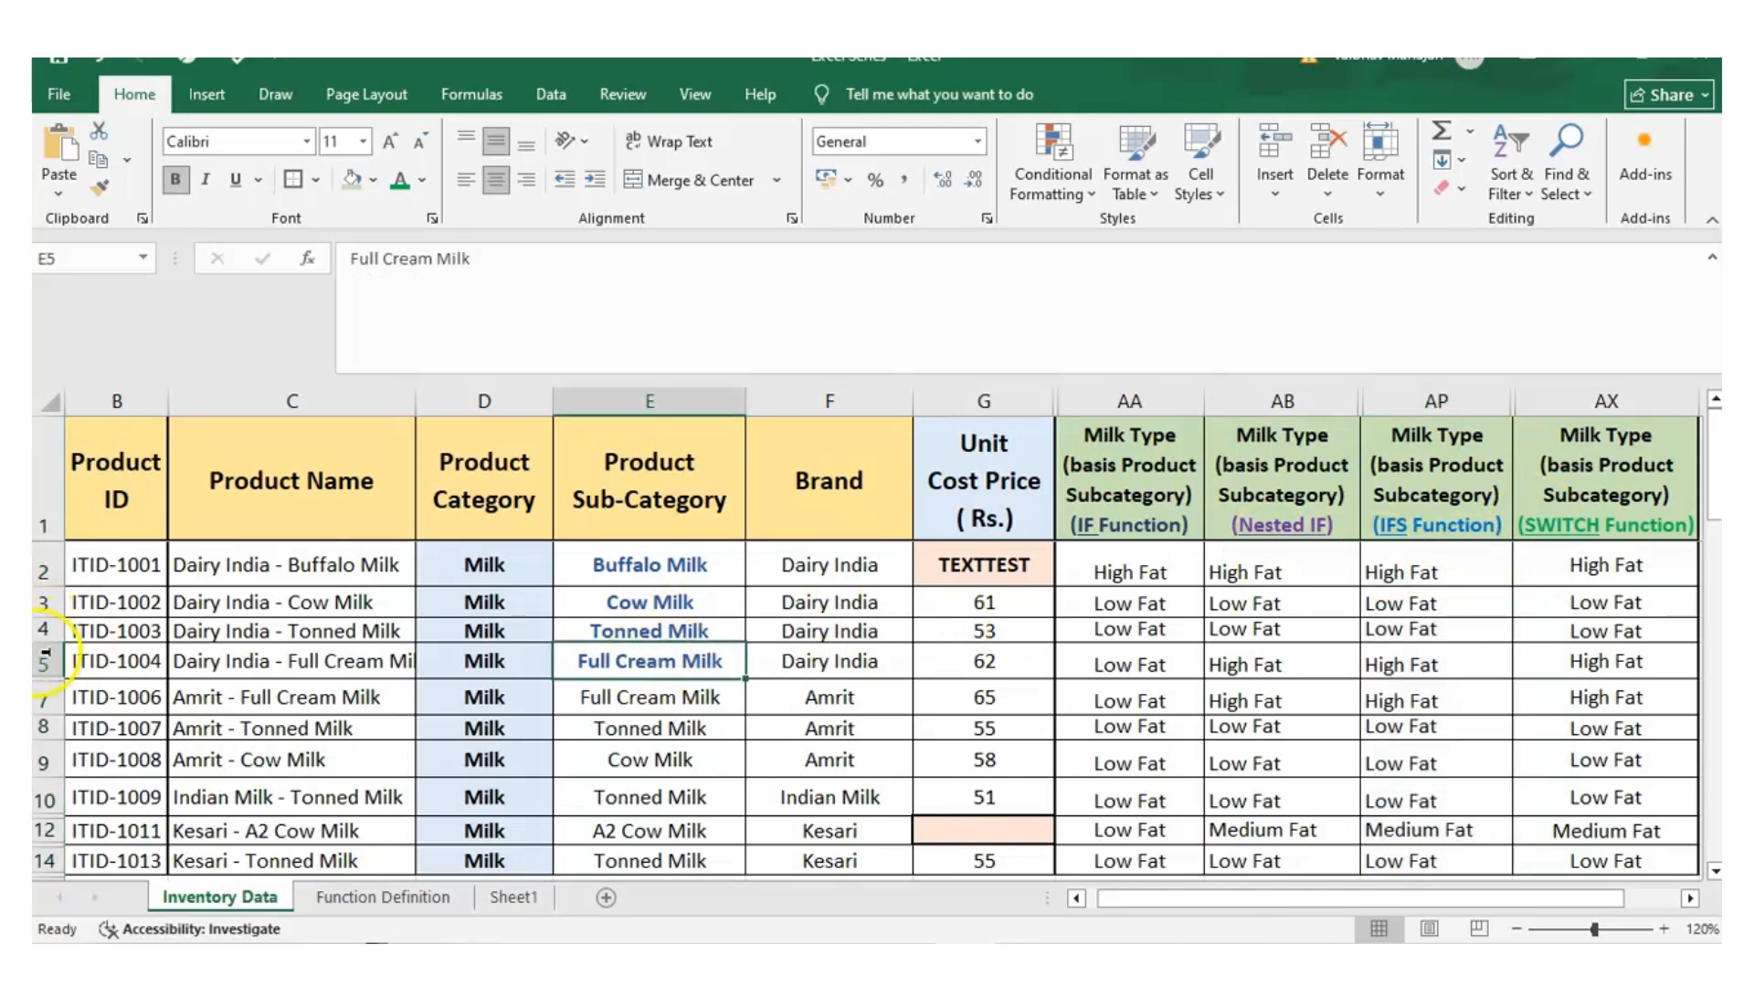
click(43, 661)
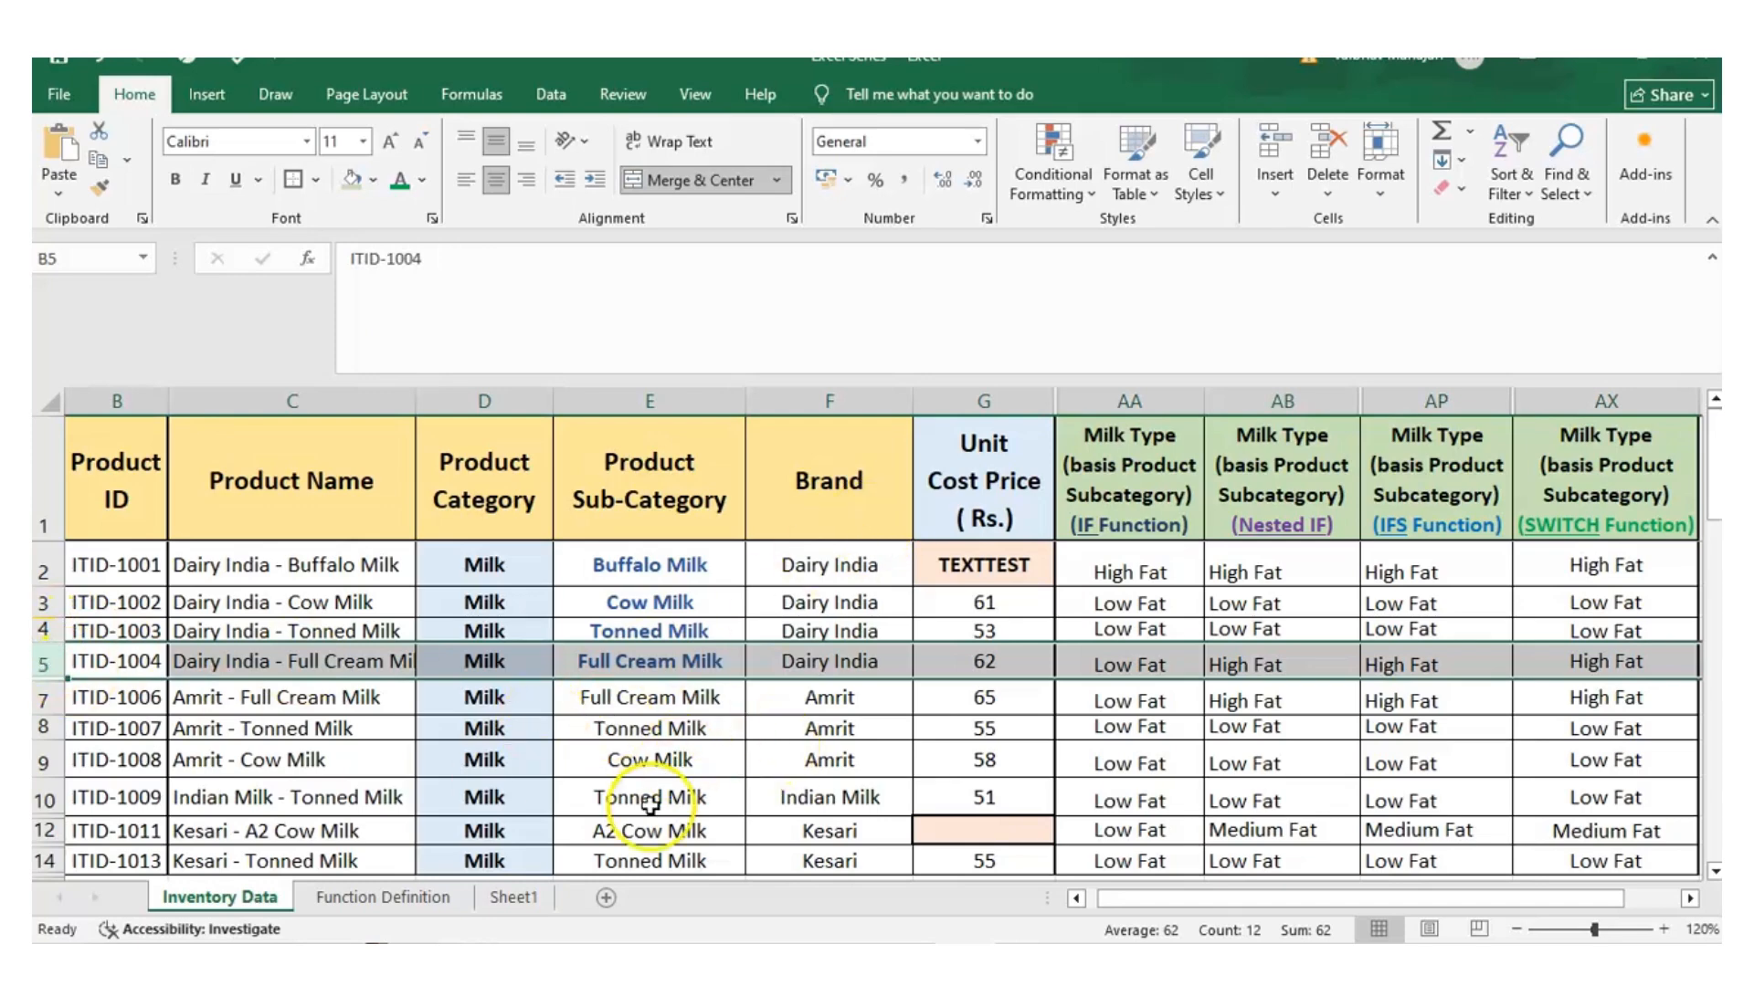
click(43, 831)
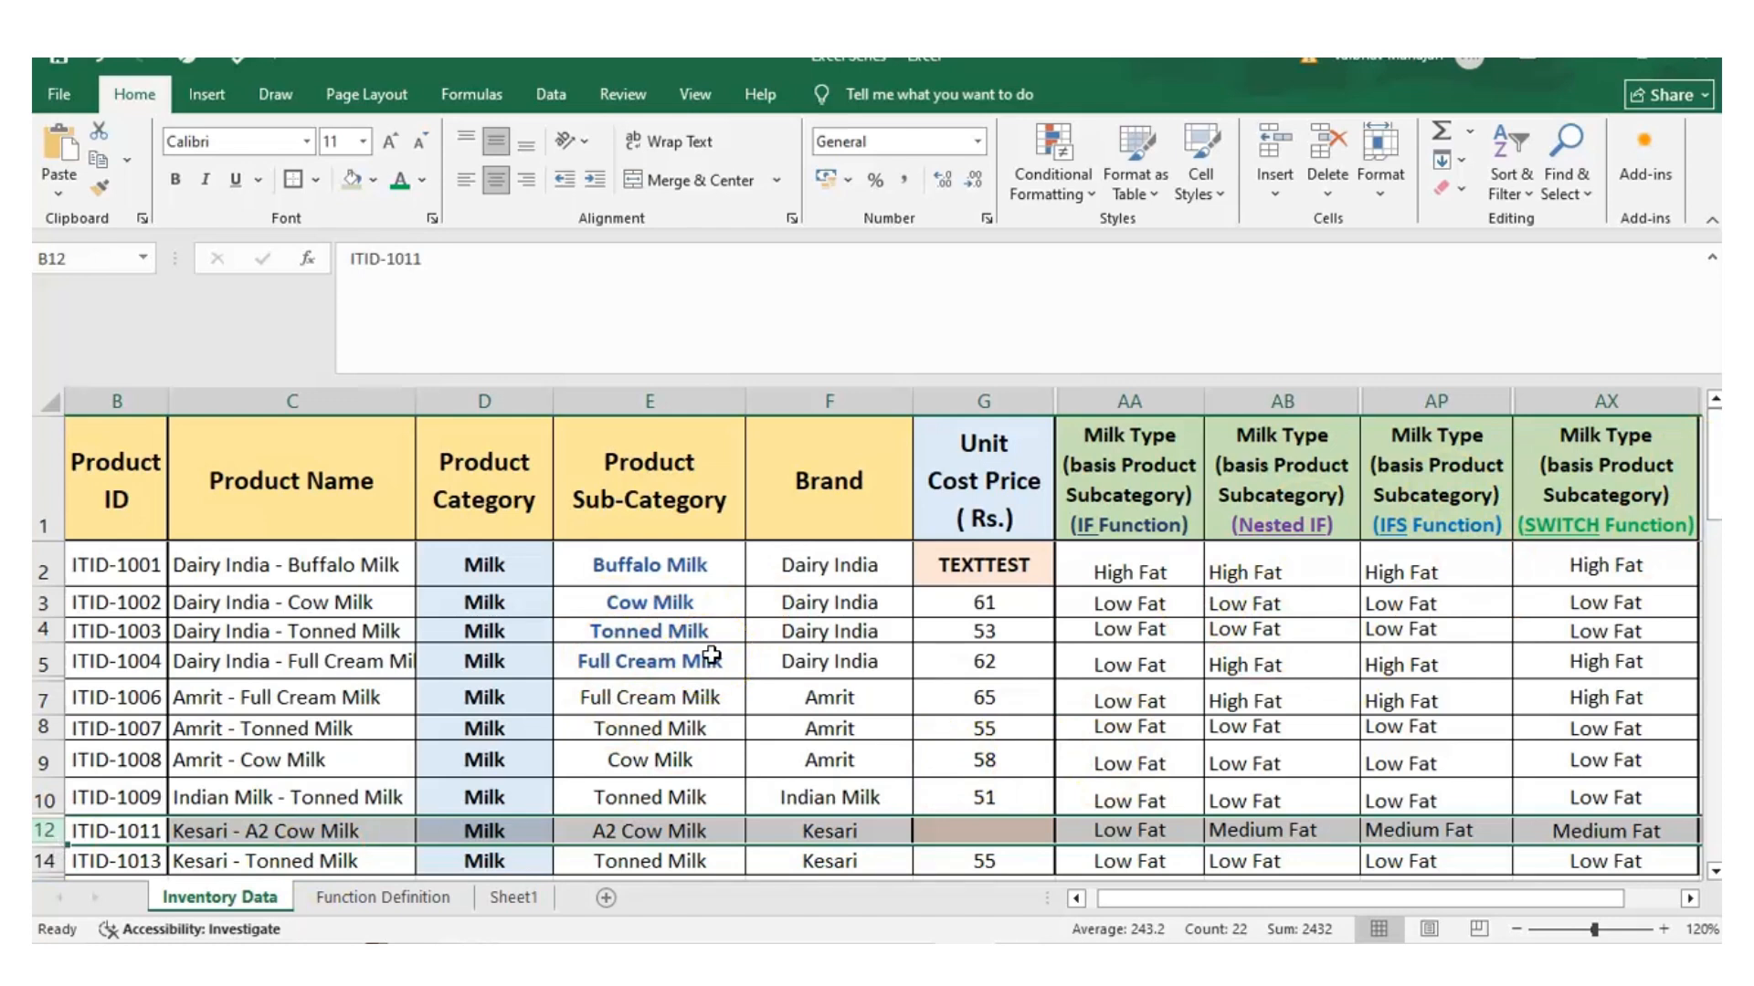
click(1390, 572)
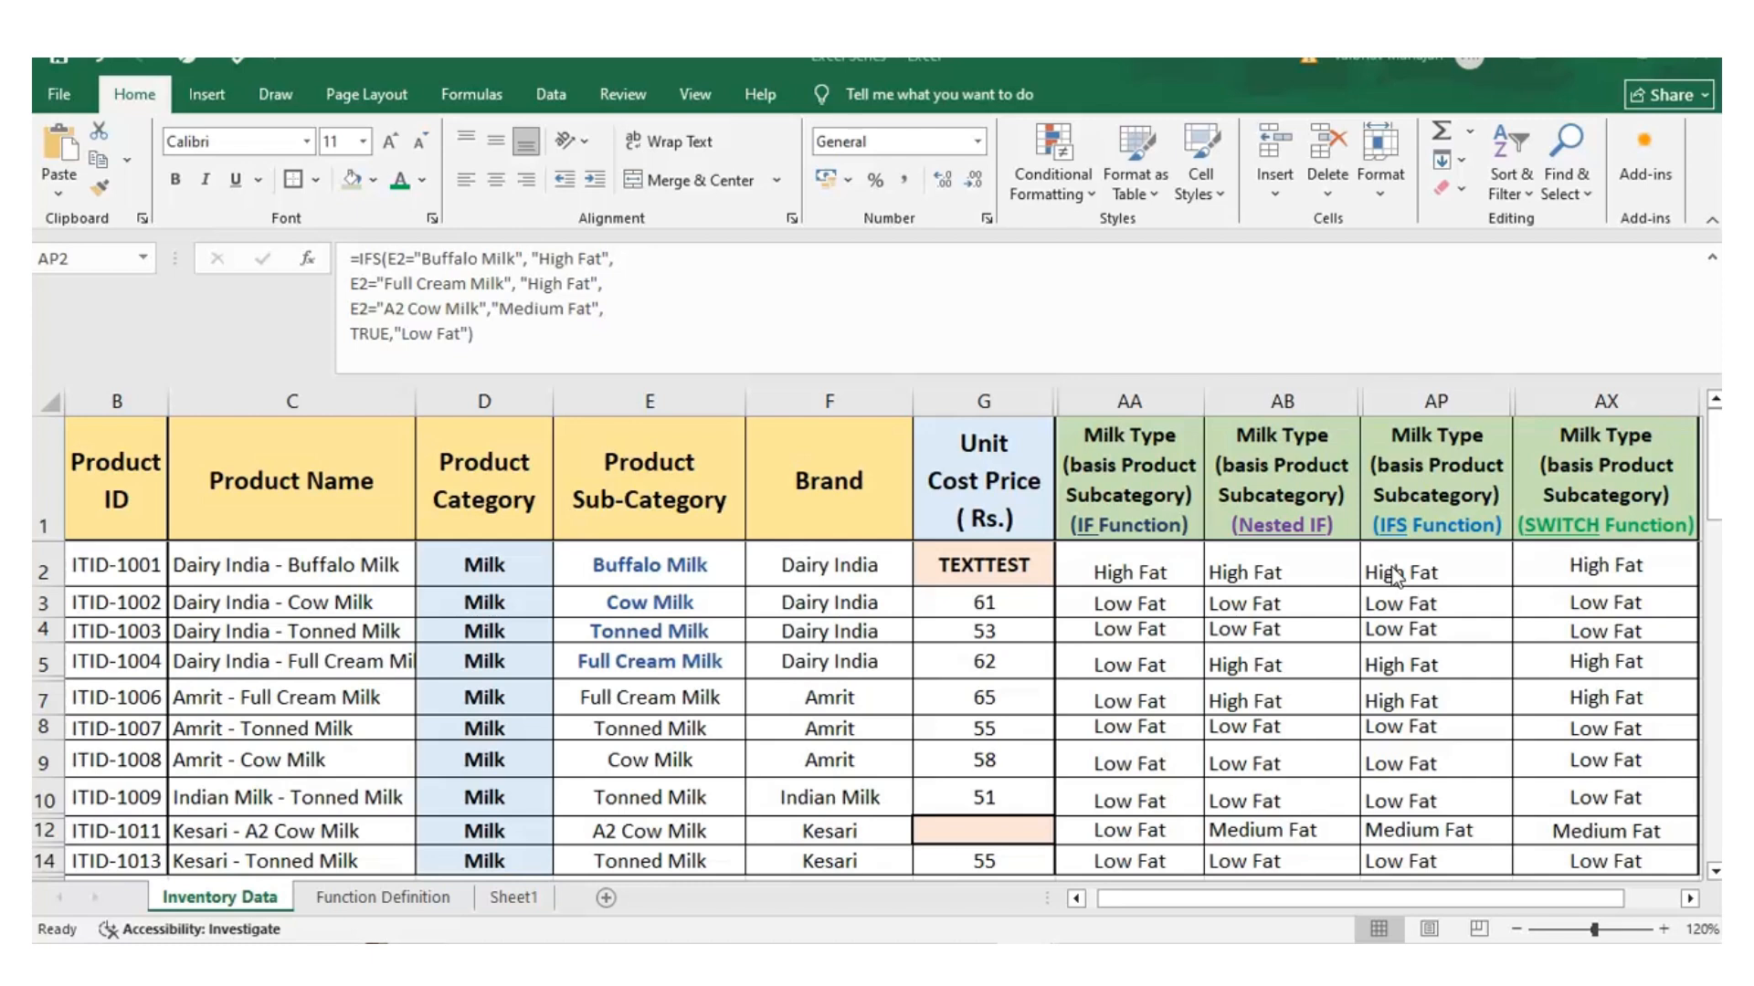
click(1454, 402)
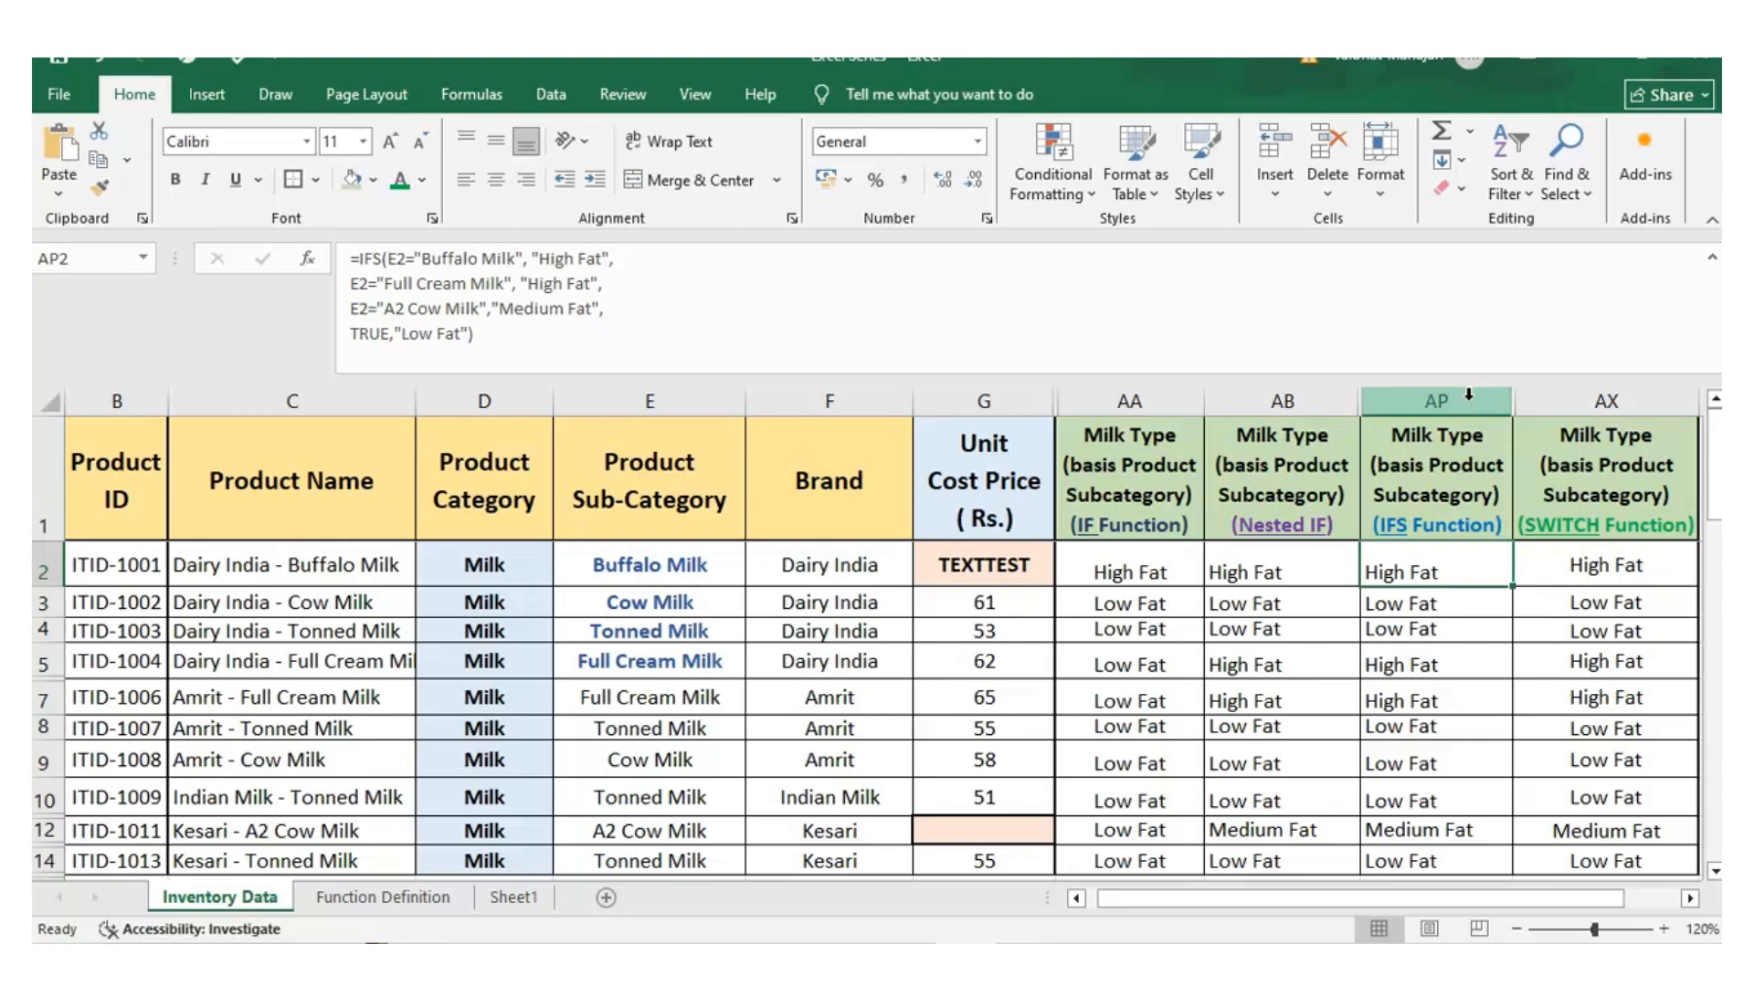
Replace the formula in AX2 under SWITCH Function with a new SWITCH formula using E2 as the expression
click(1634, 402)
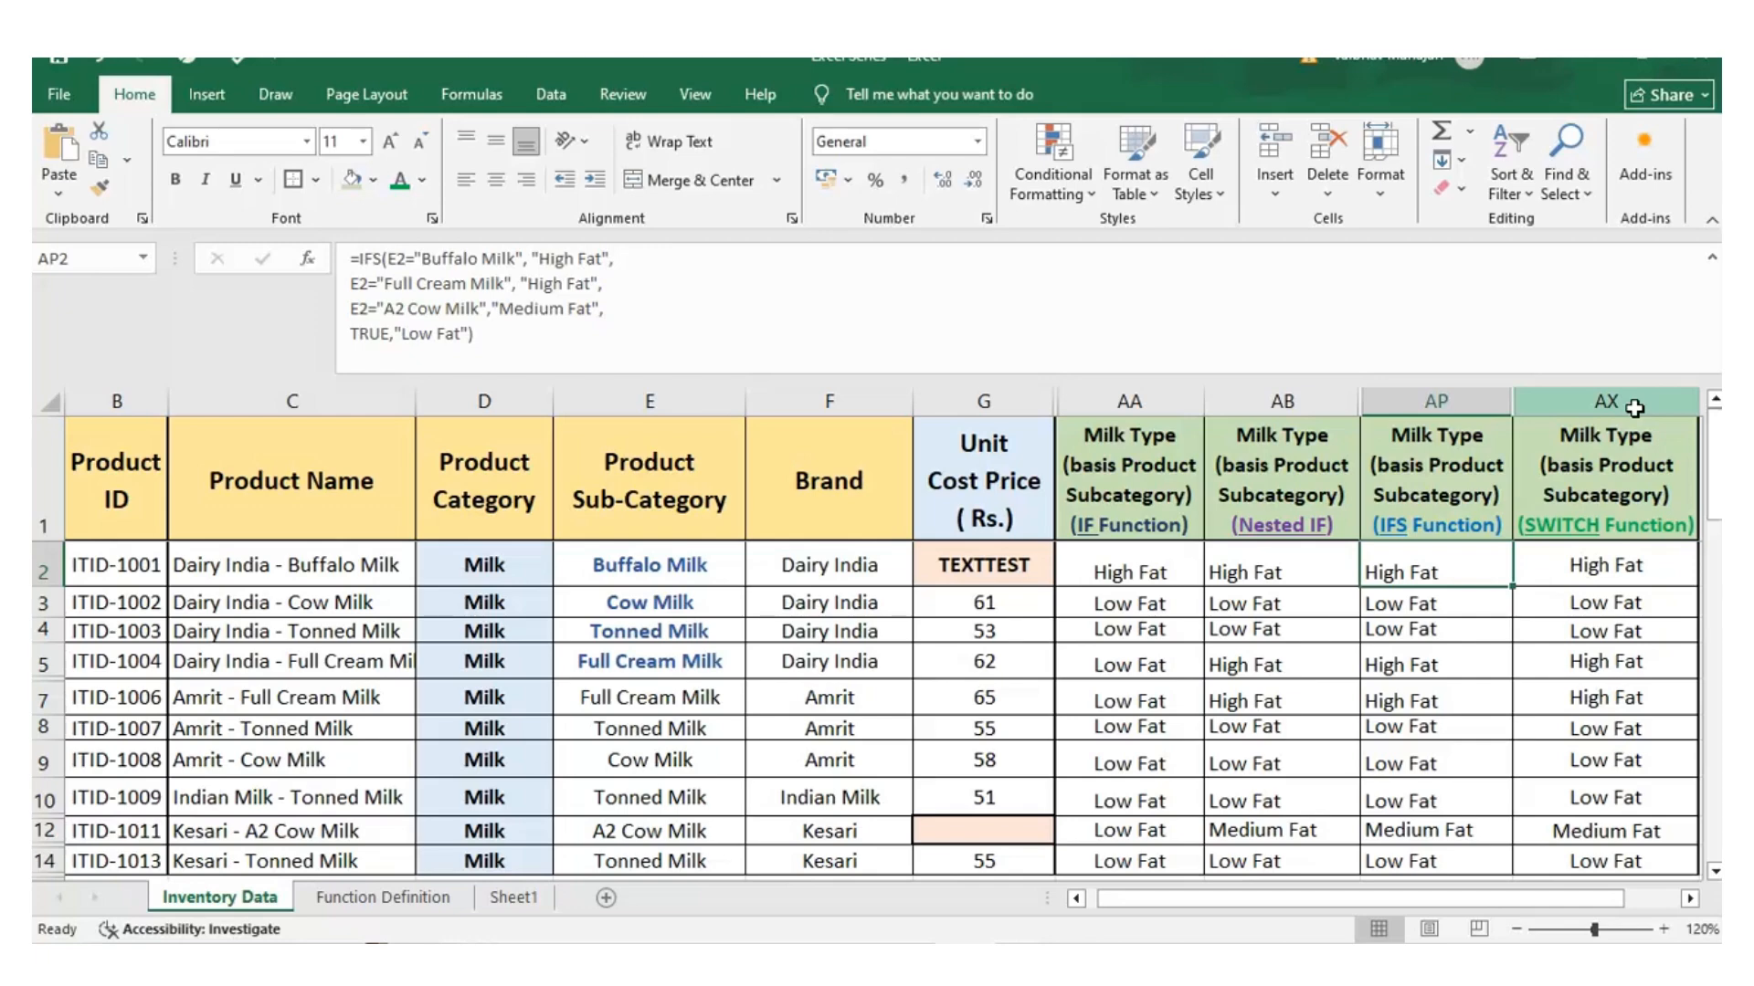
click(1615, 404)
key(Down)
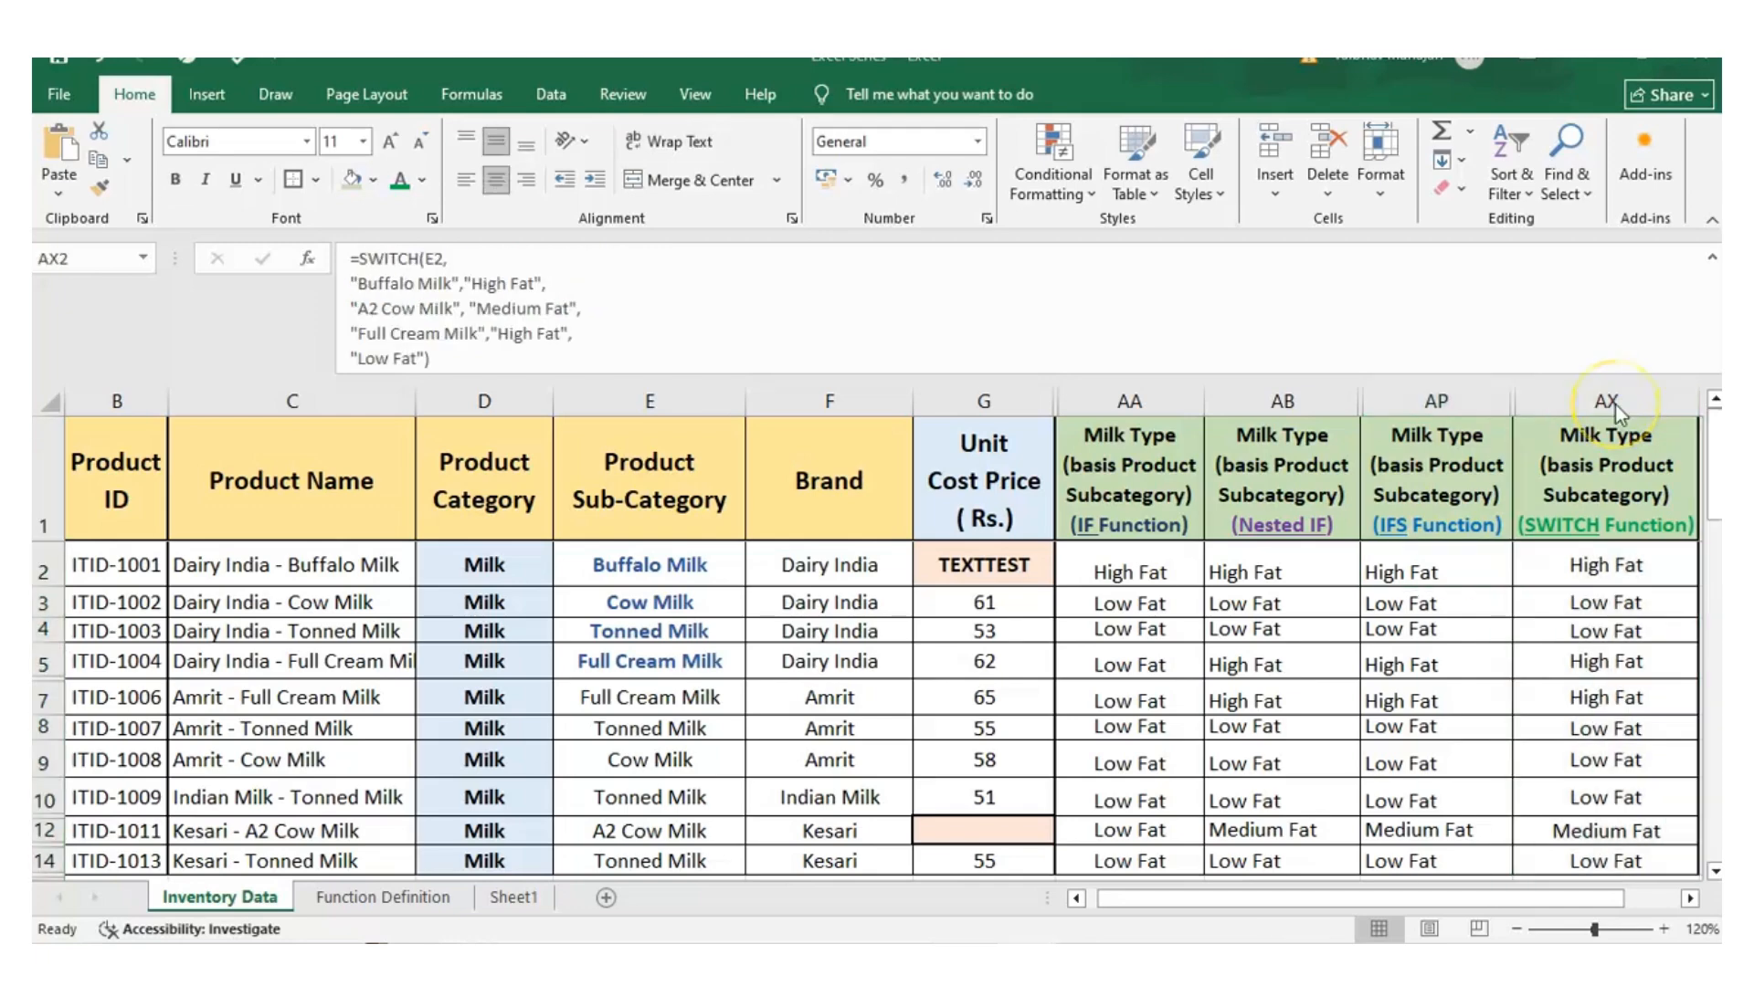
click(1612, 563)
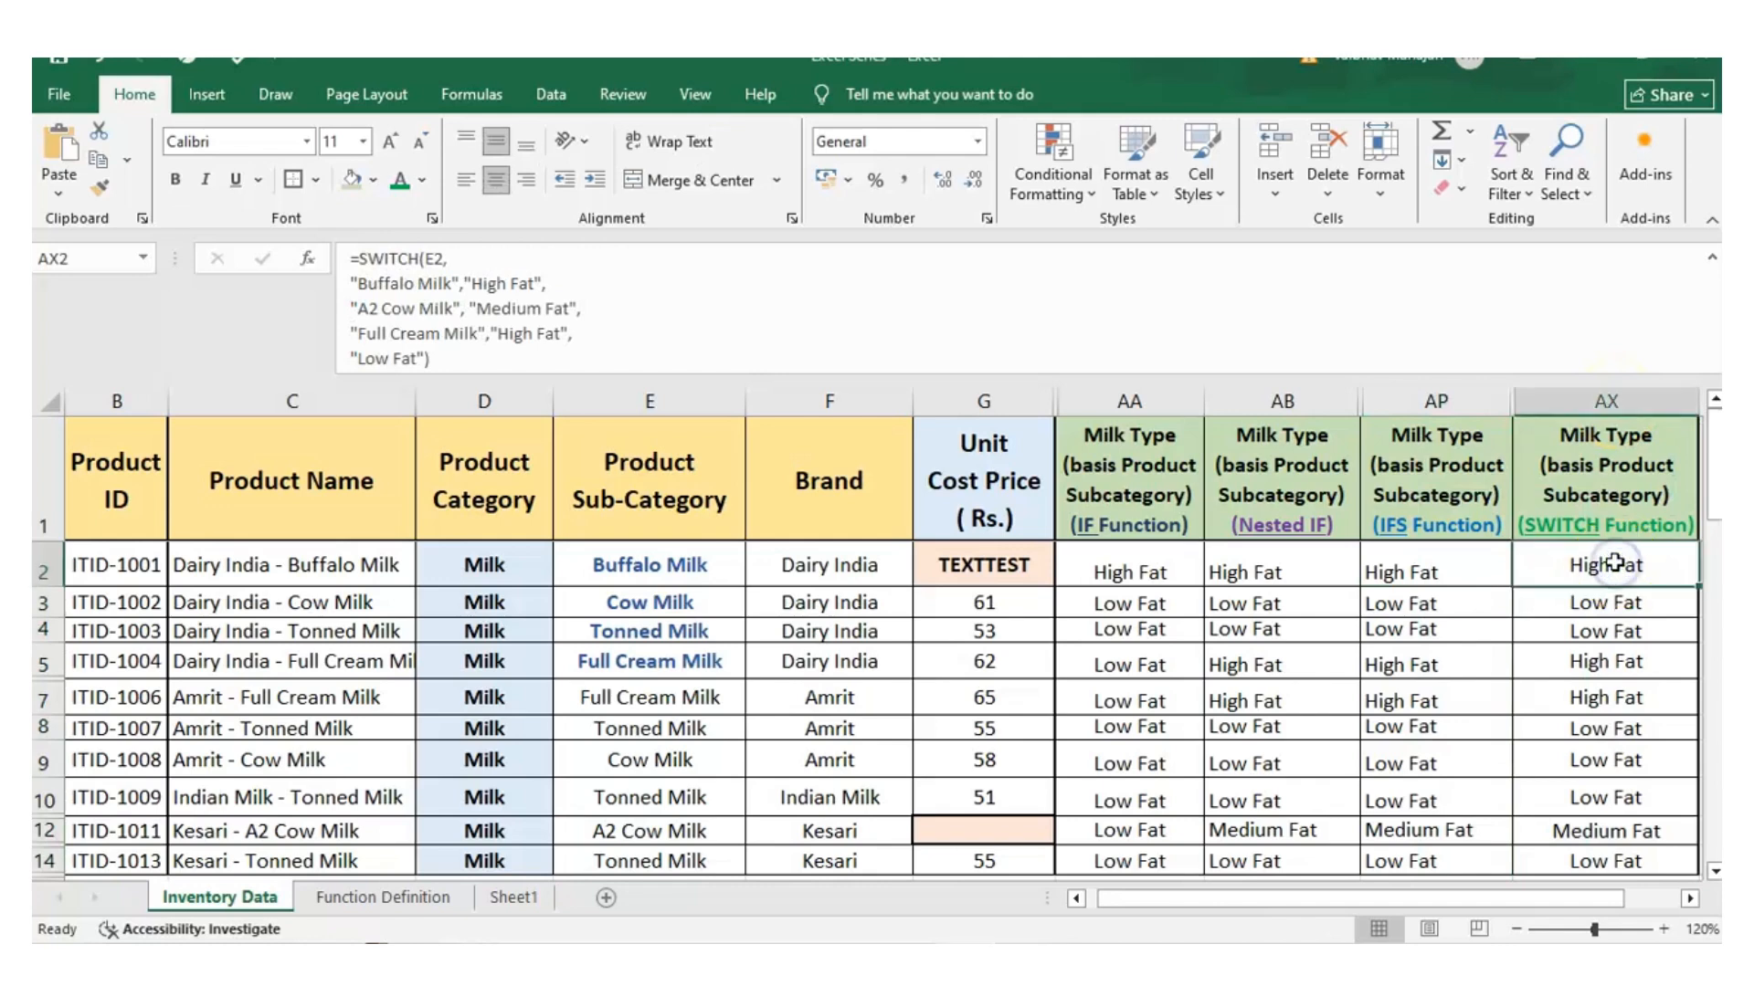
text(=)
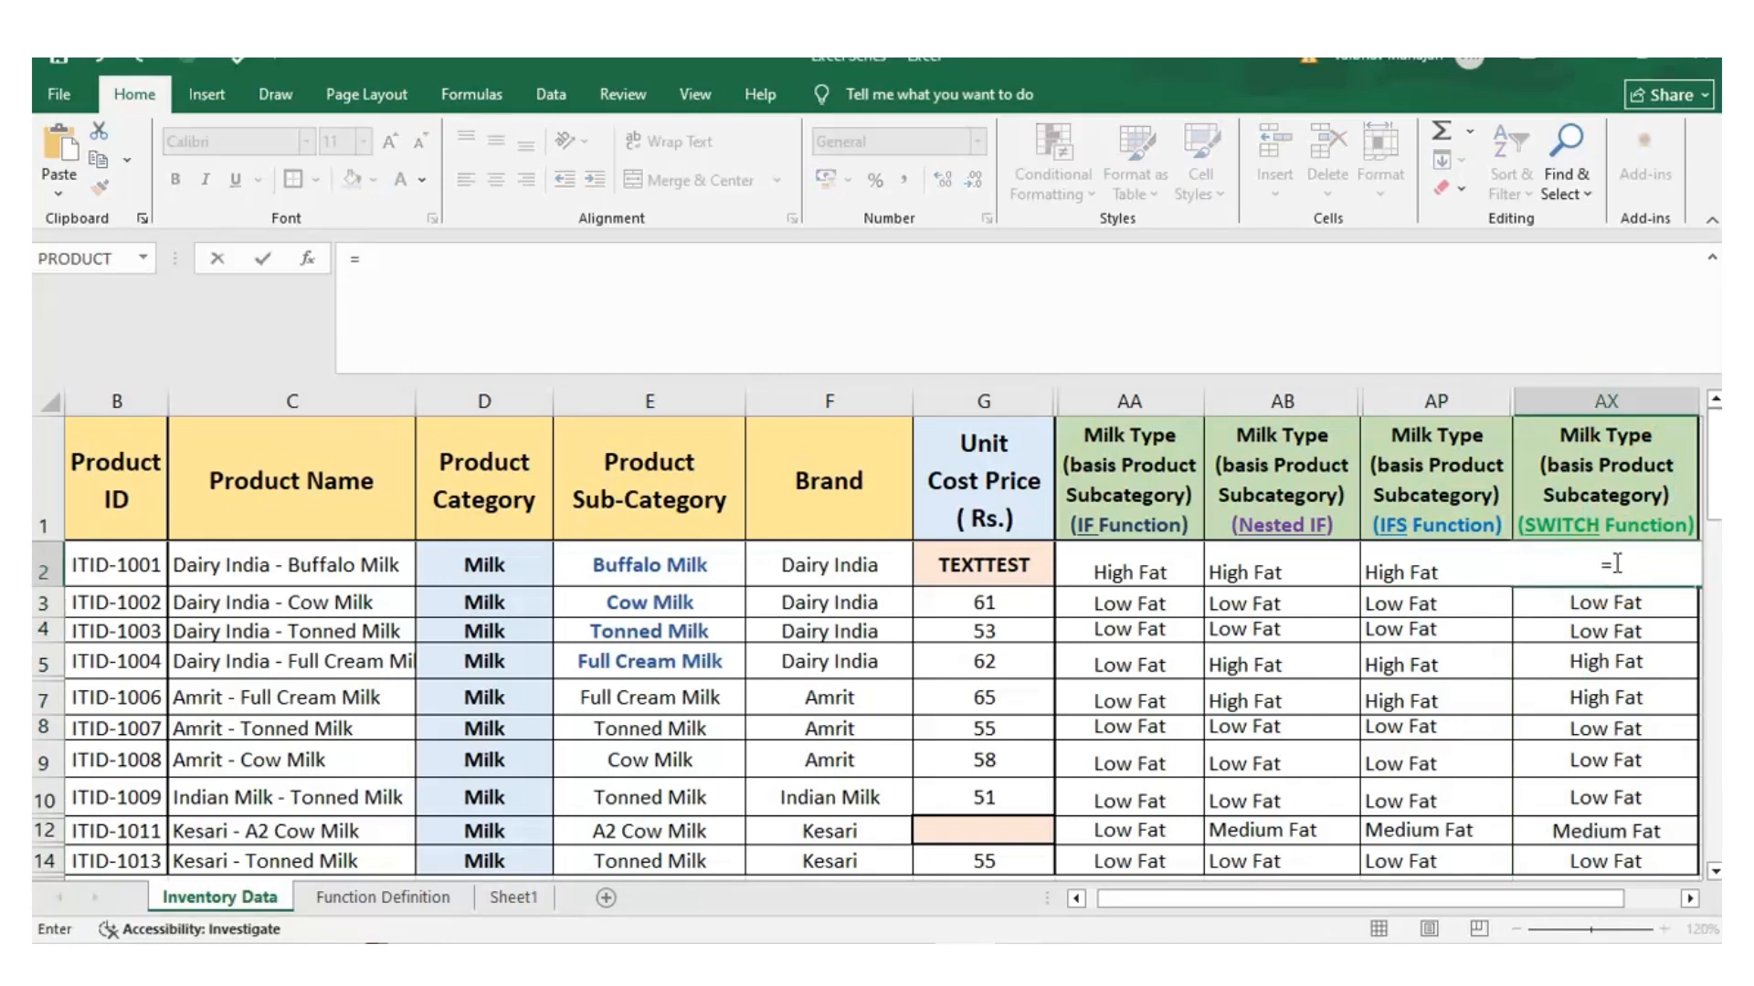
text(SW)
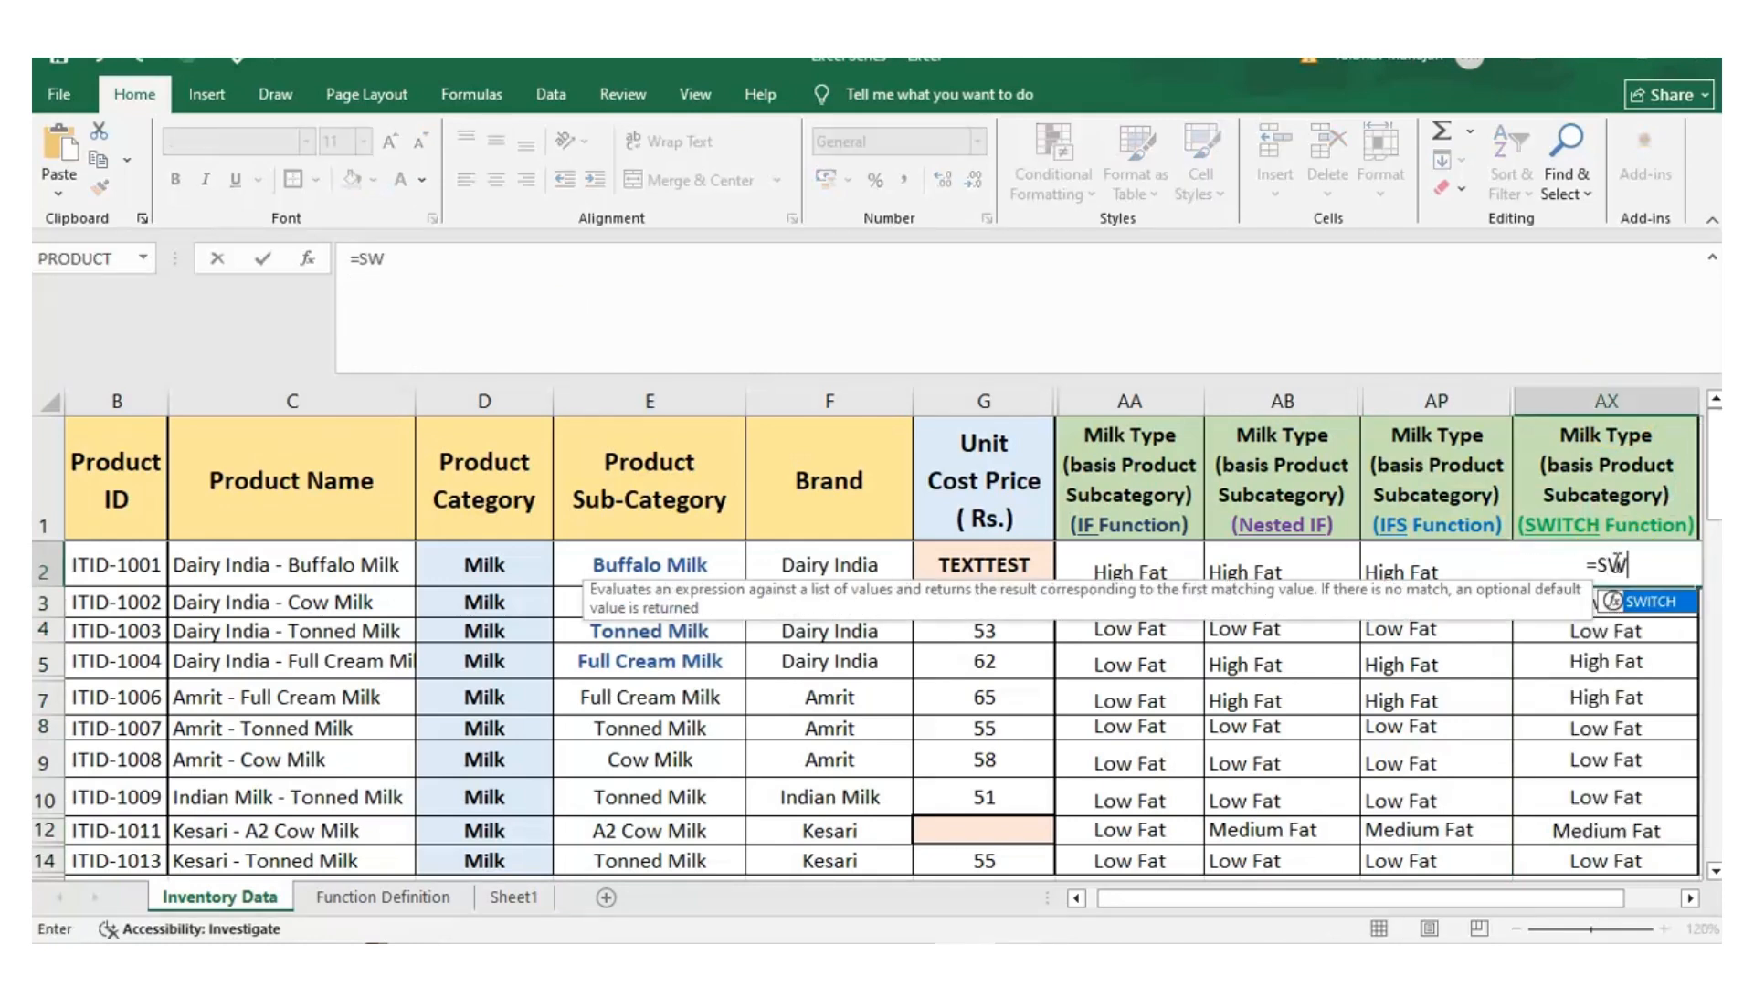
text(ITCH()
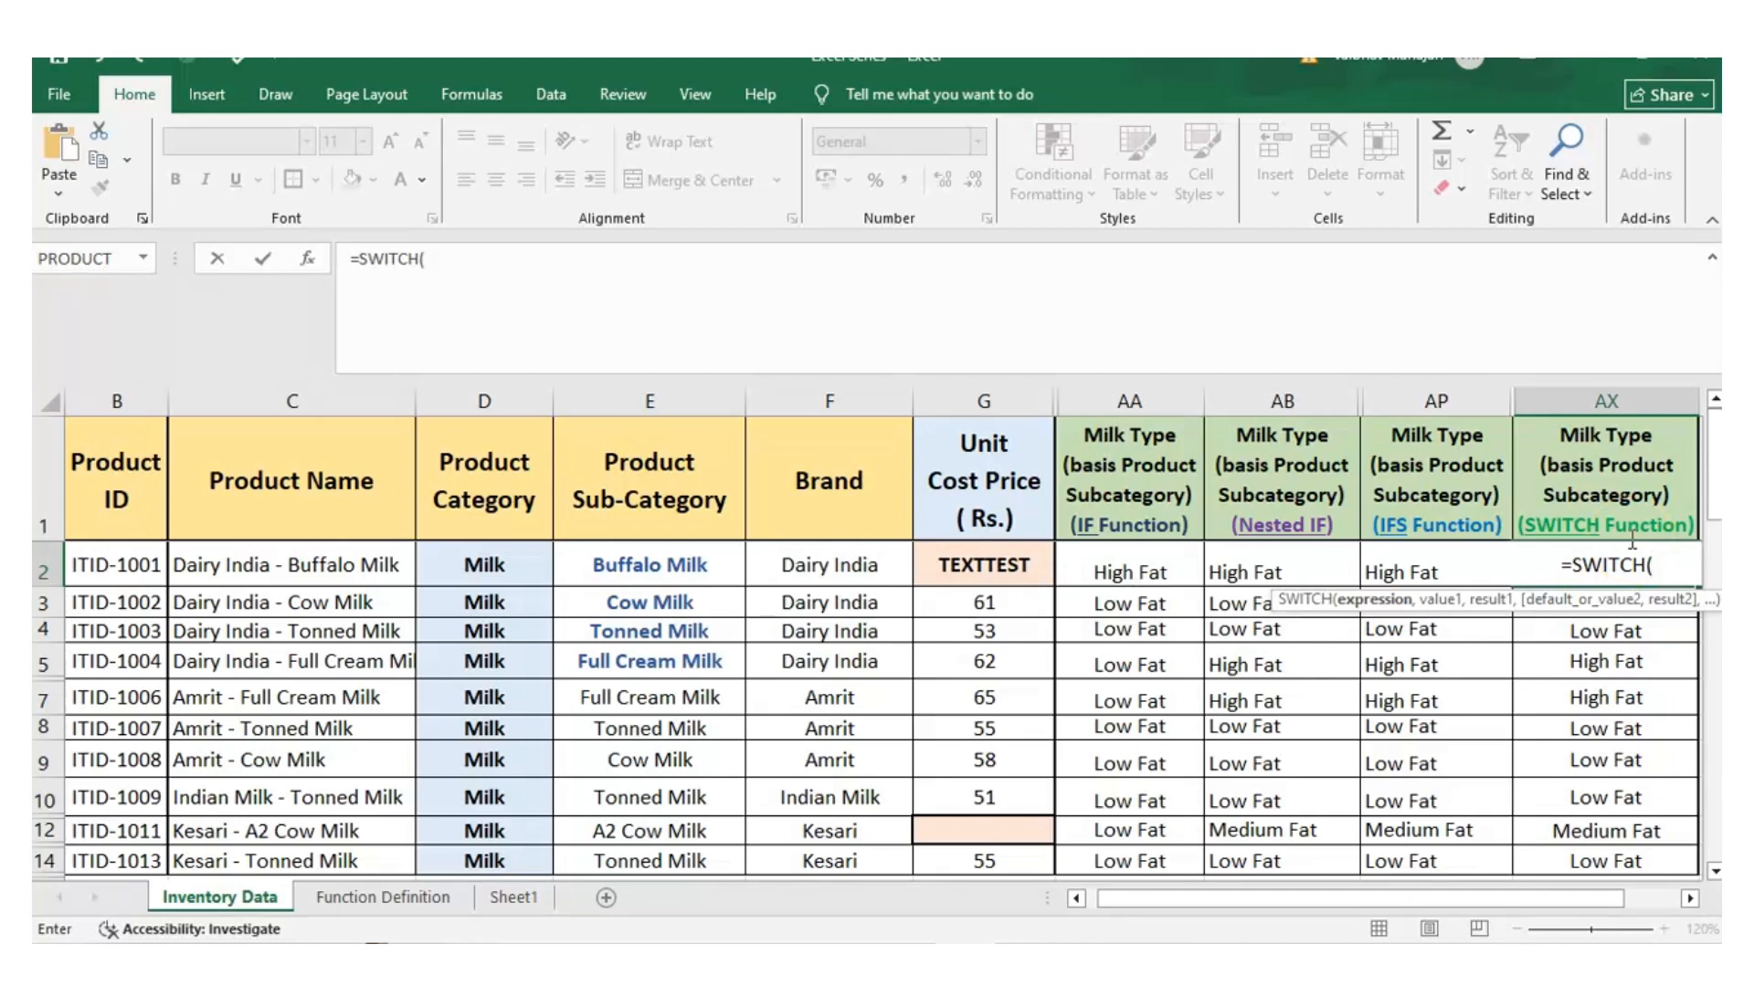
text(E2)
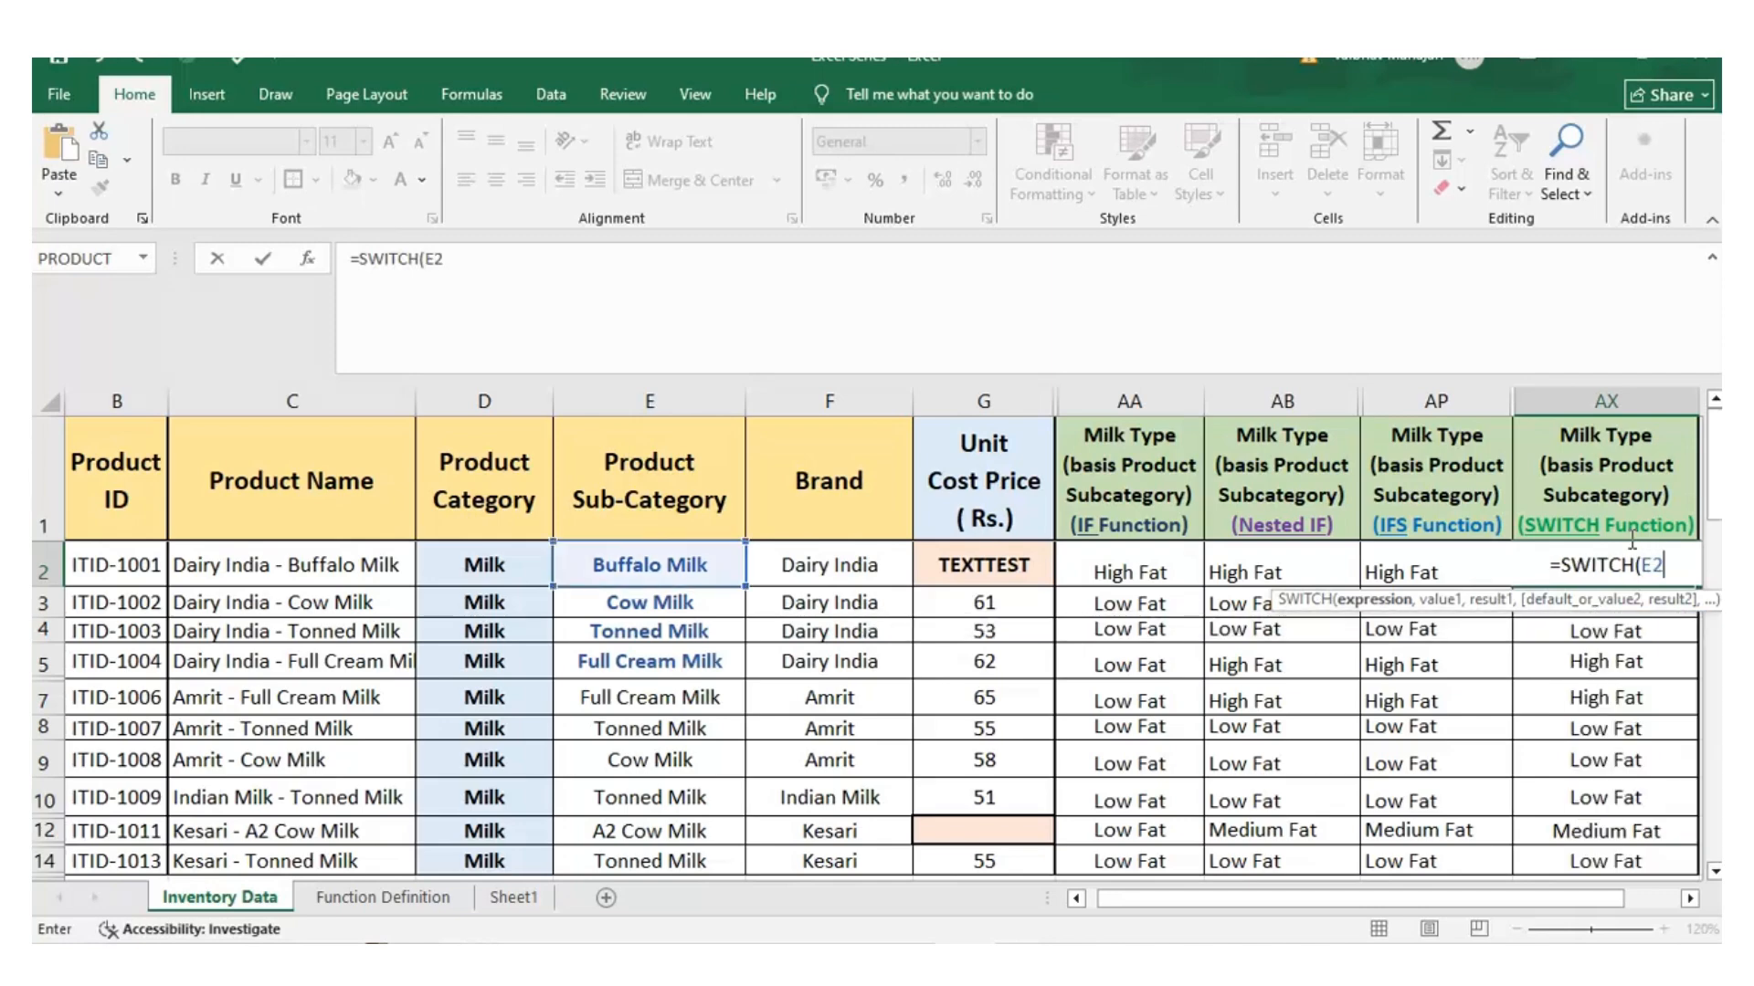
text(,)
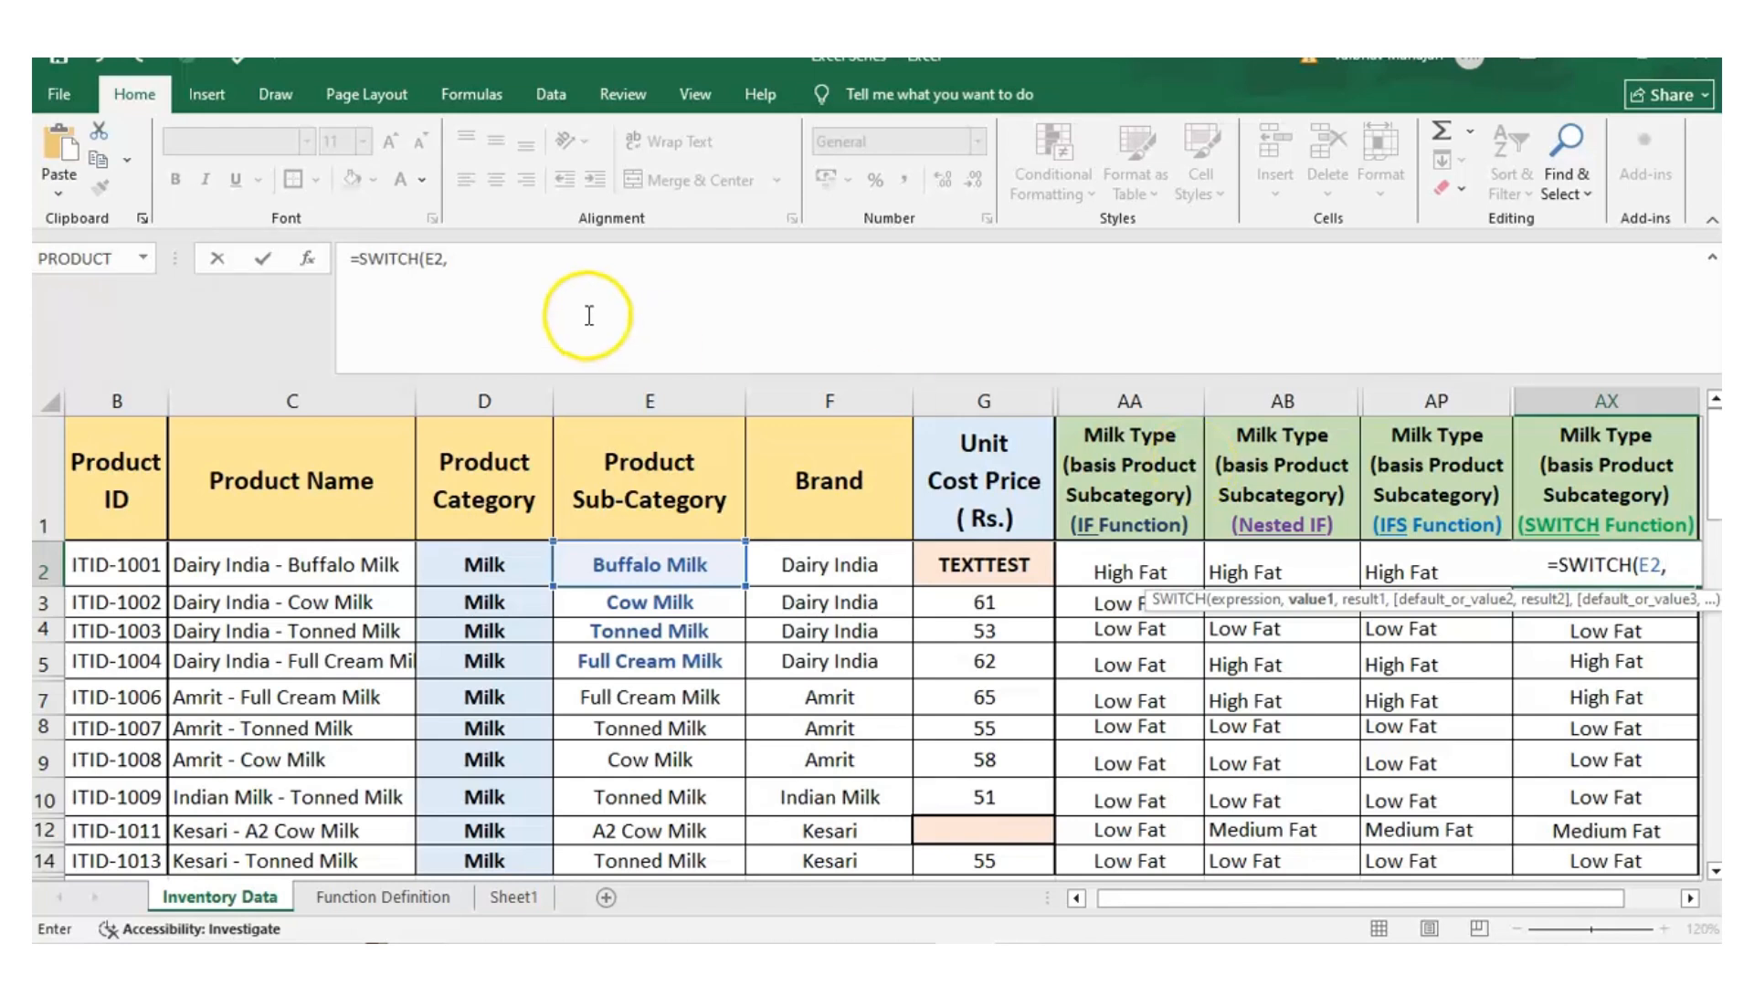
Add the first SWITCH pair in AX2, matching "Buffalo Milk" to the result "High Fat"
click(522, 259)
text("B)
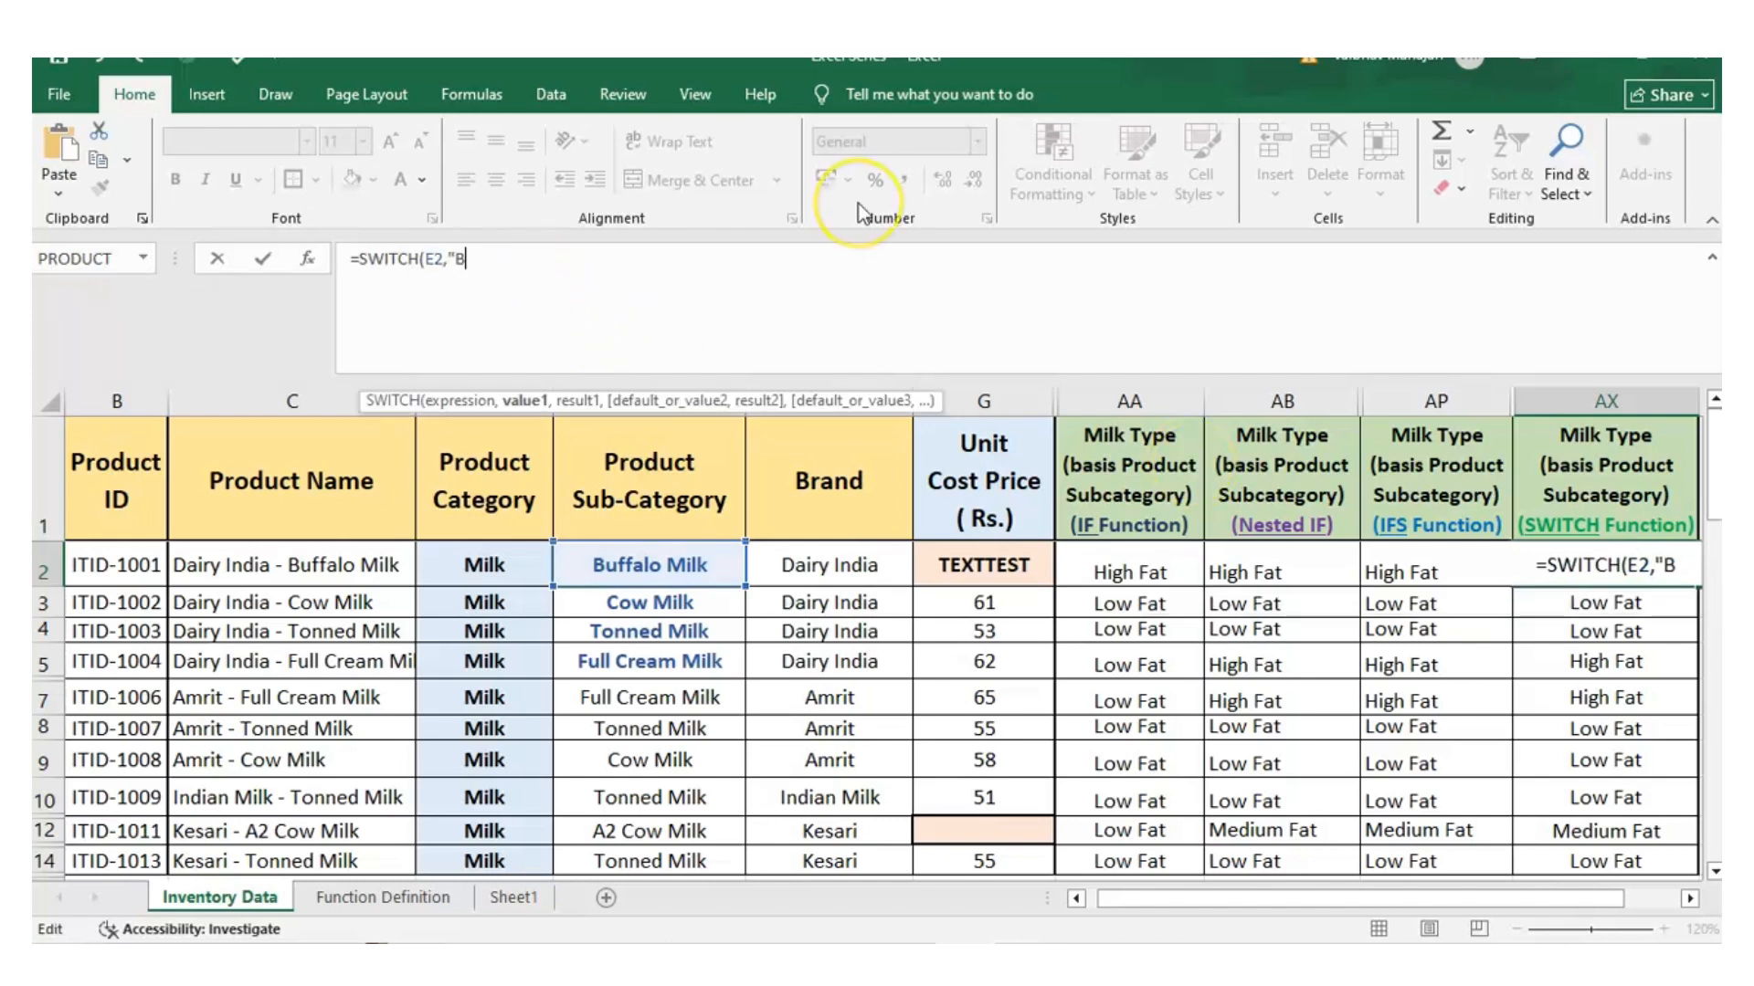
text(uffalo Milk")
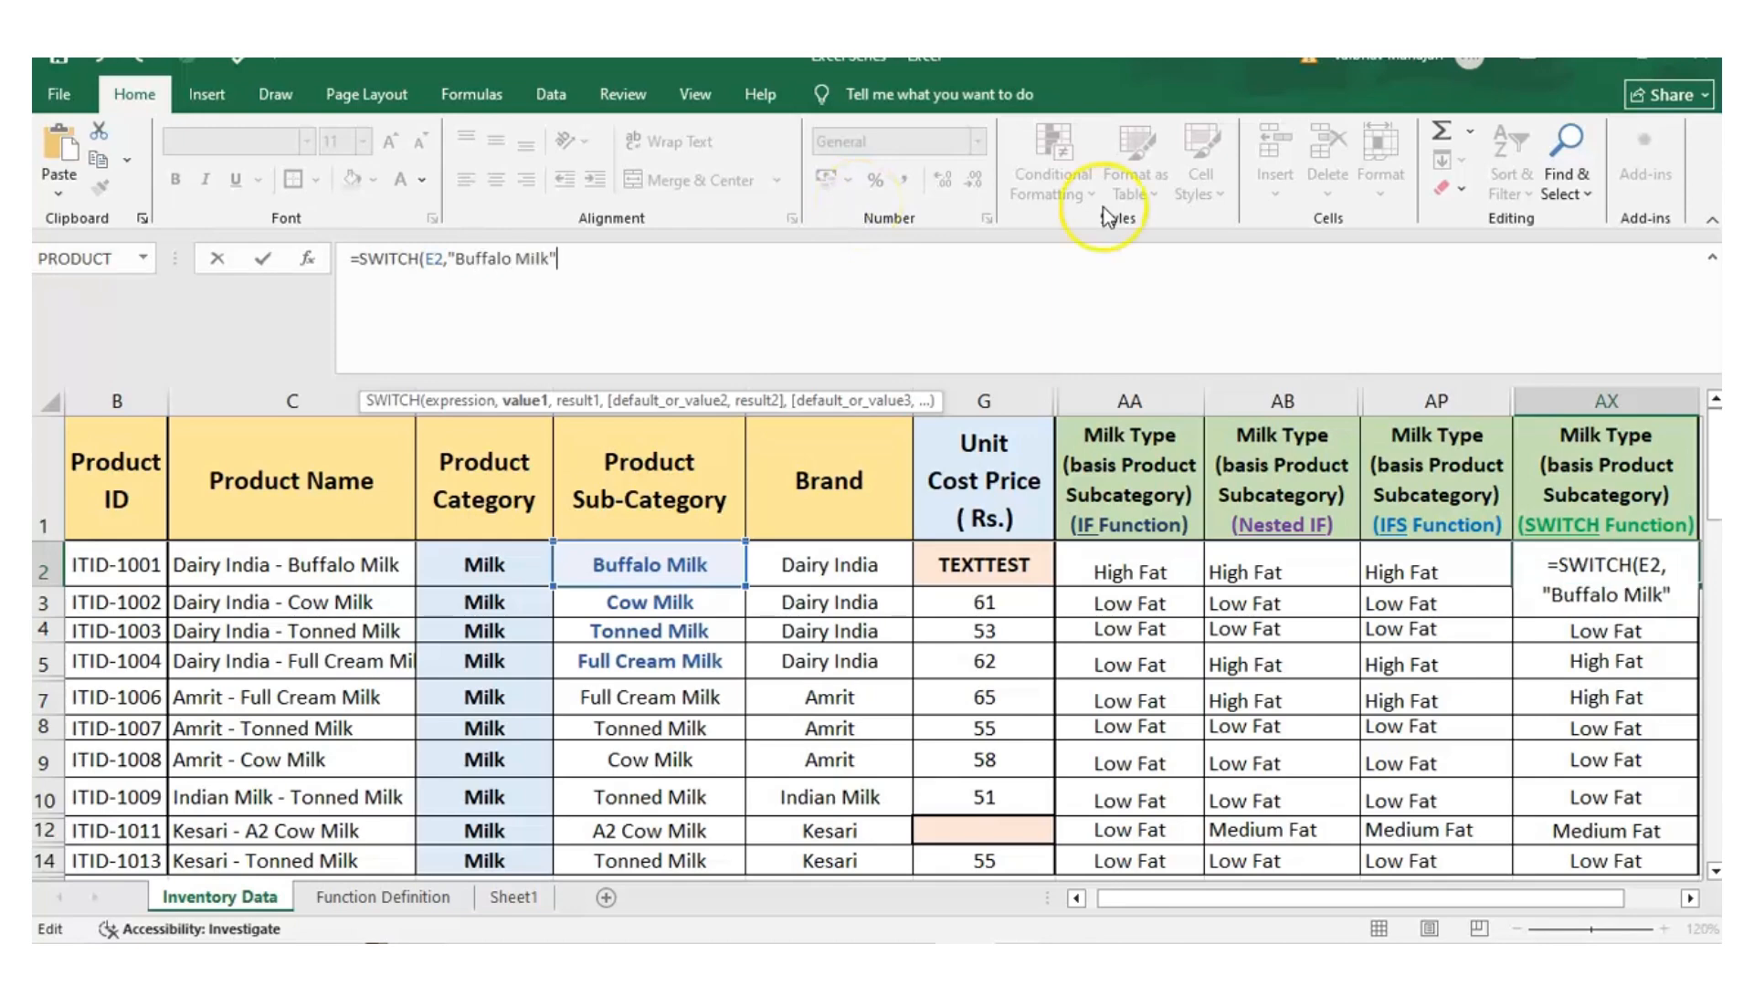
text(,)
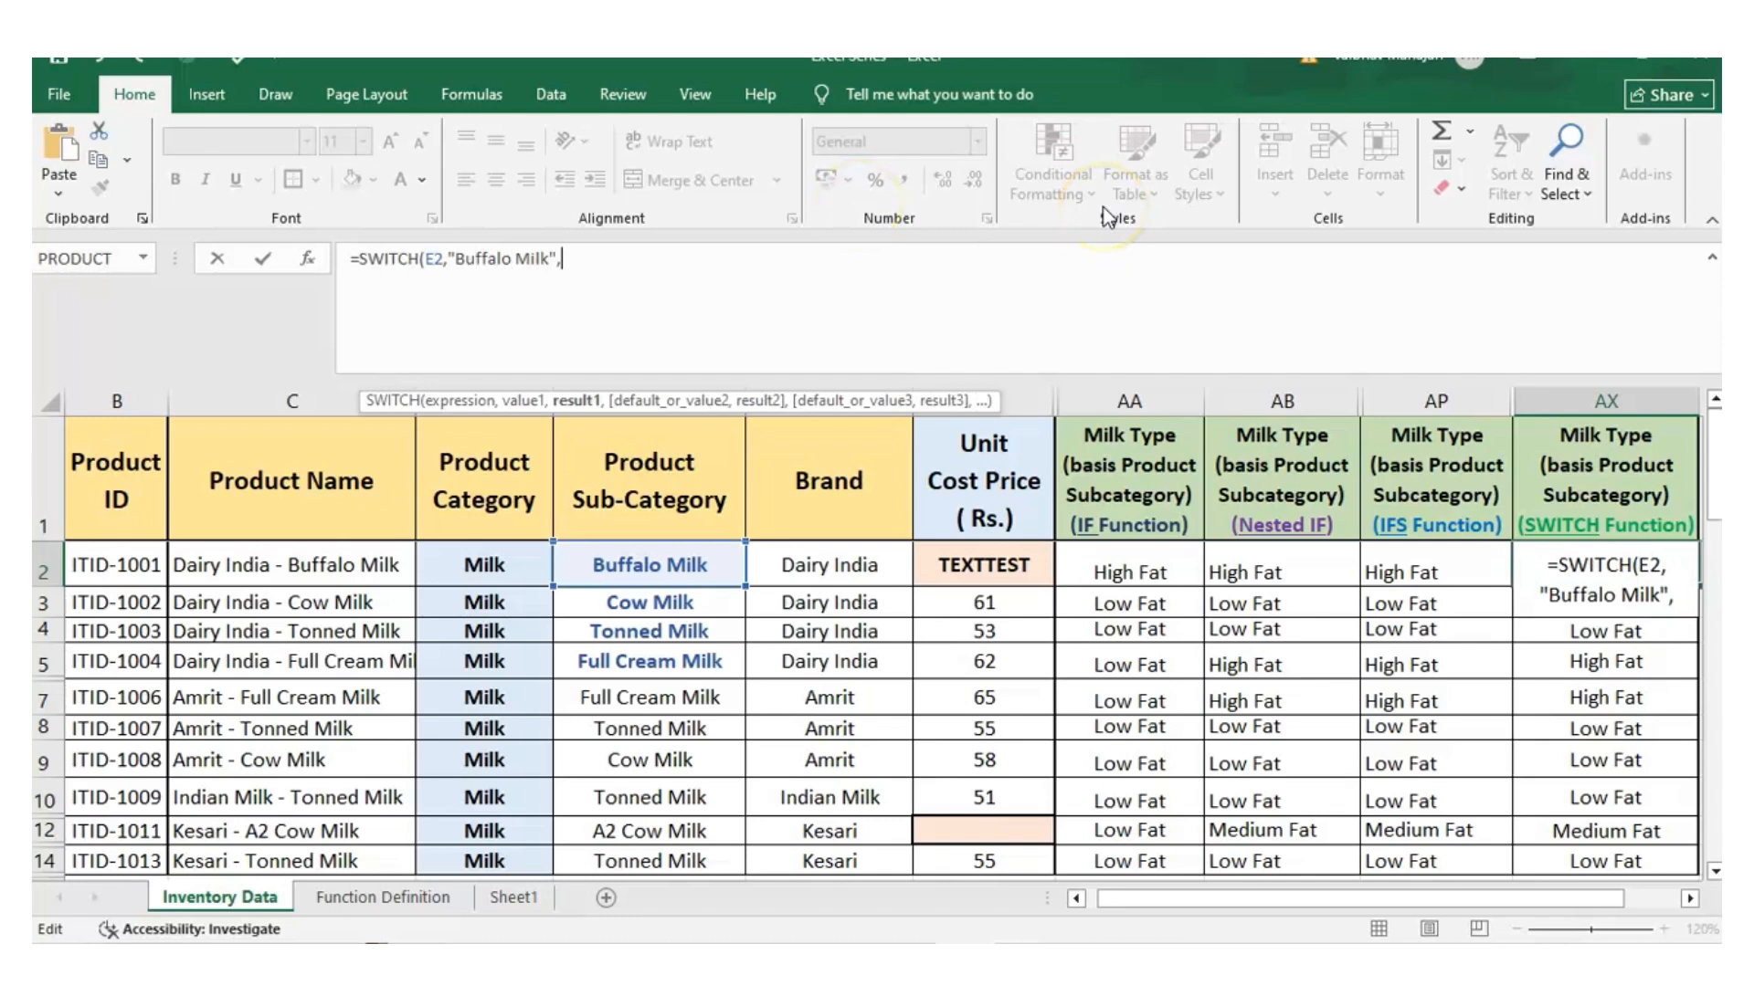
text("High Fat",)
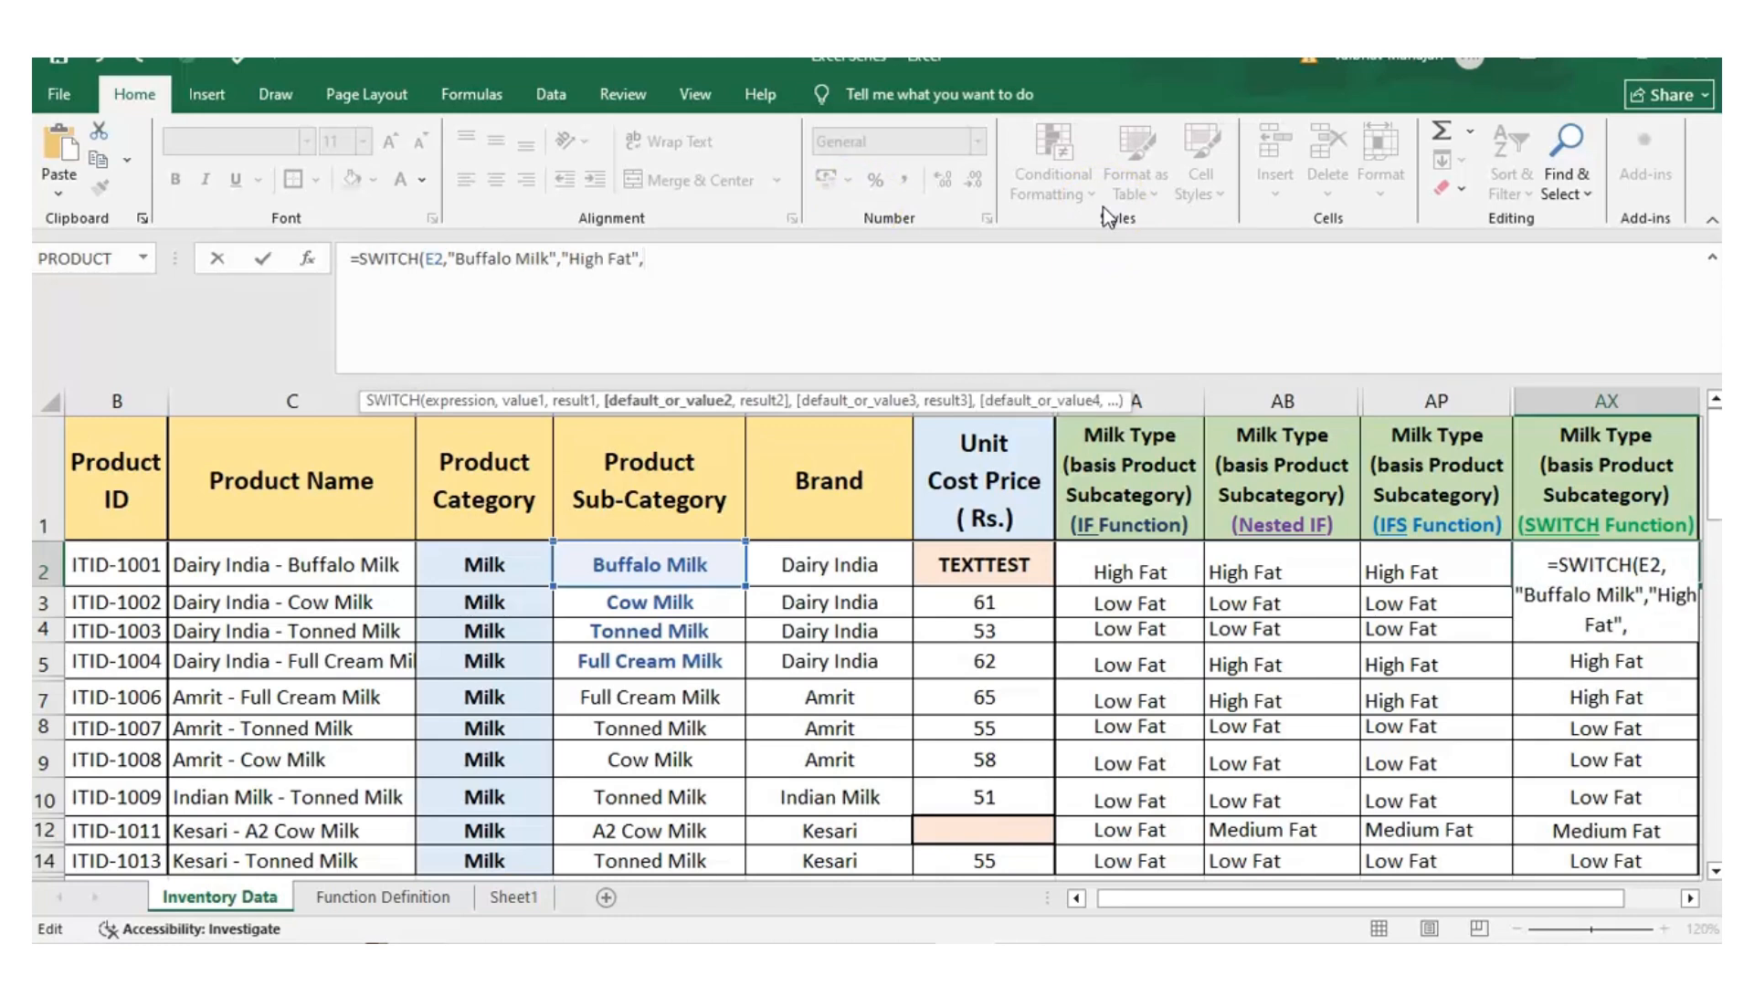
Add a second SWITCH pair in AX2 on its own line, matching "Full Cream Milk" to "High Fat"
click(752, 262)
key(alt+Return)
text("Full Cream Milk",)
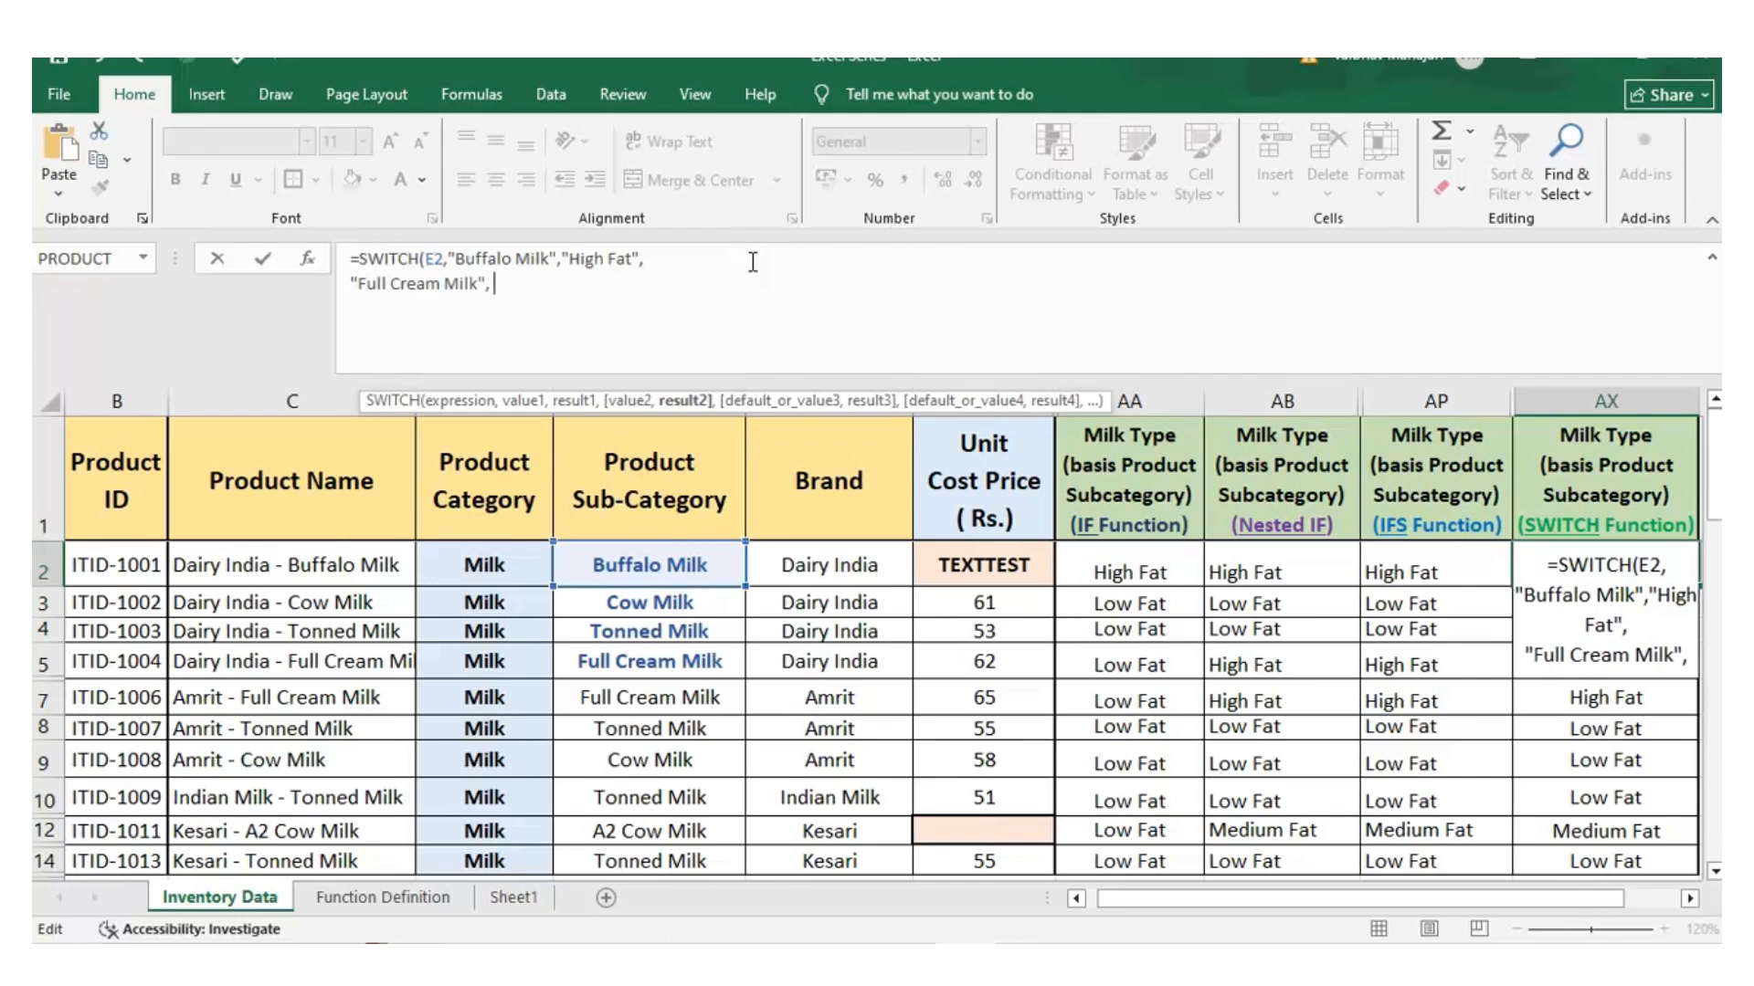
text( ")
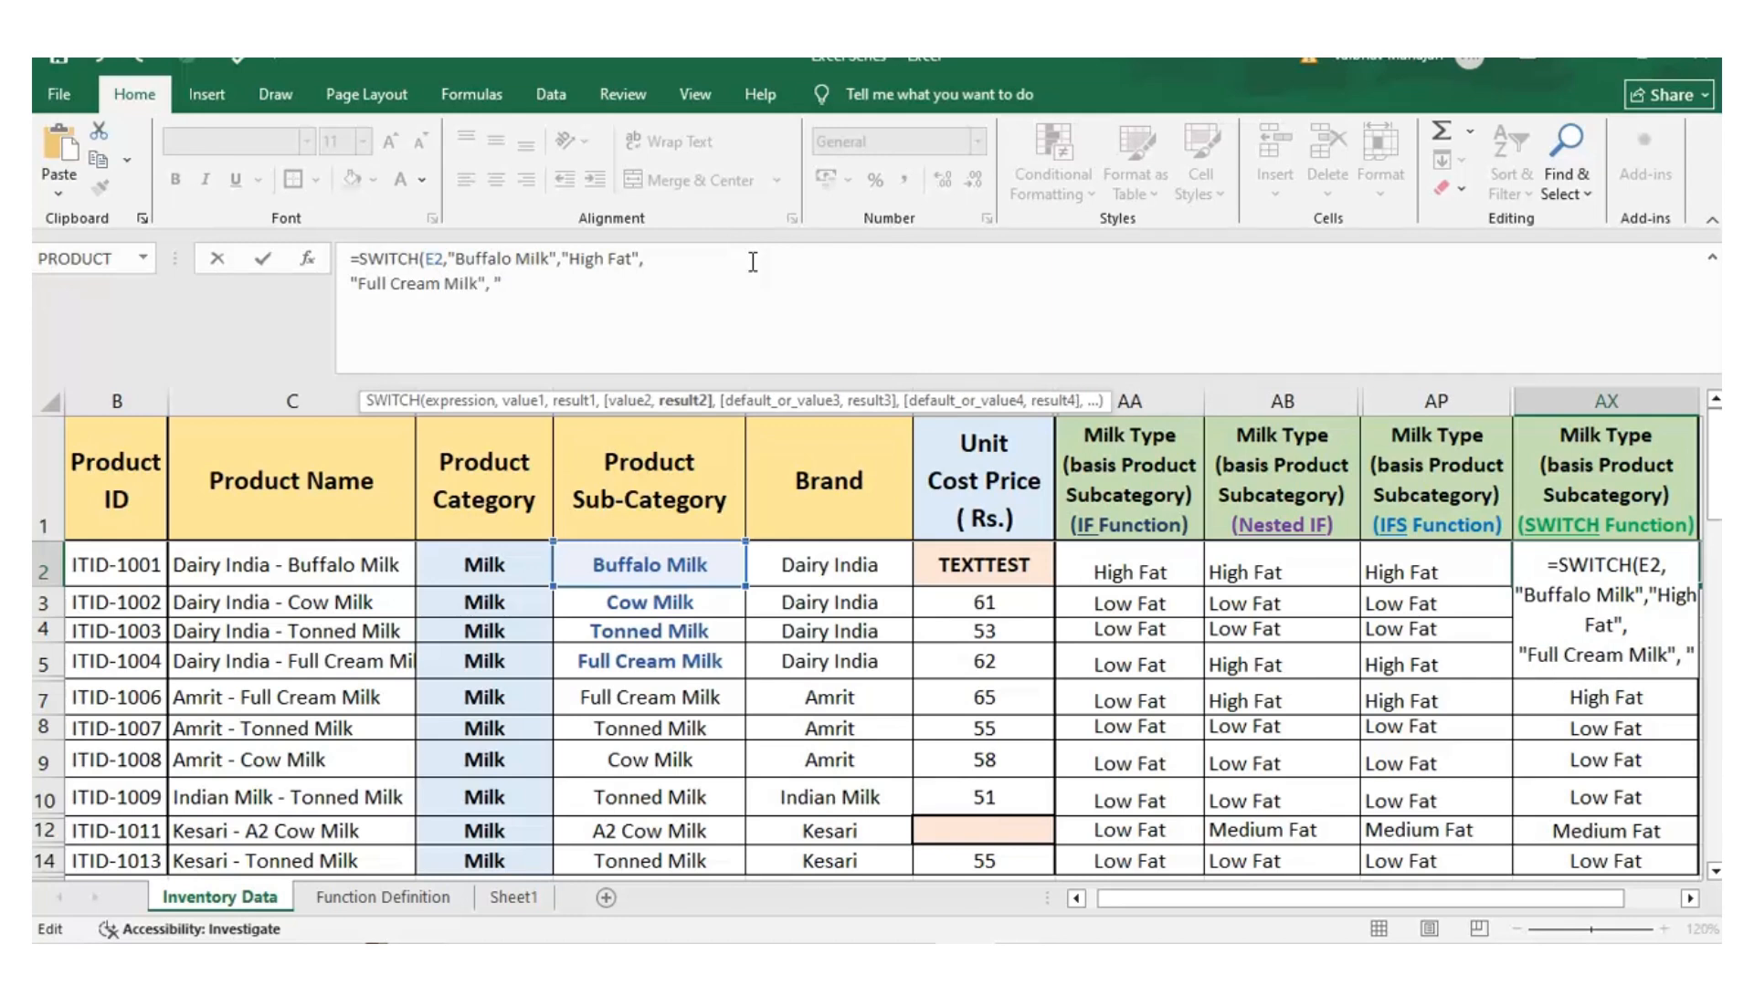
text(High Fat",)
key(alt+Return)
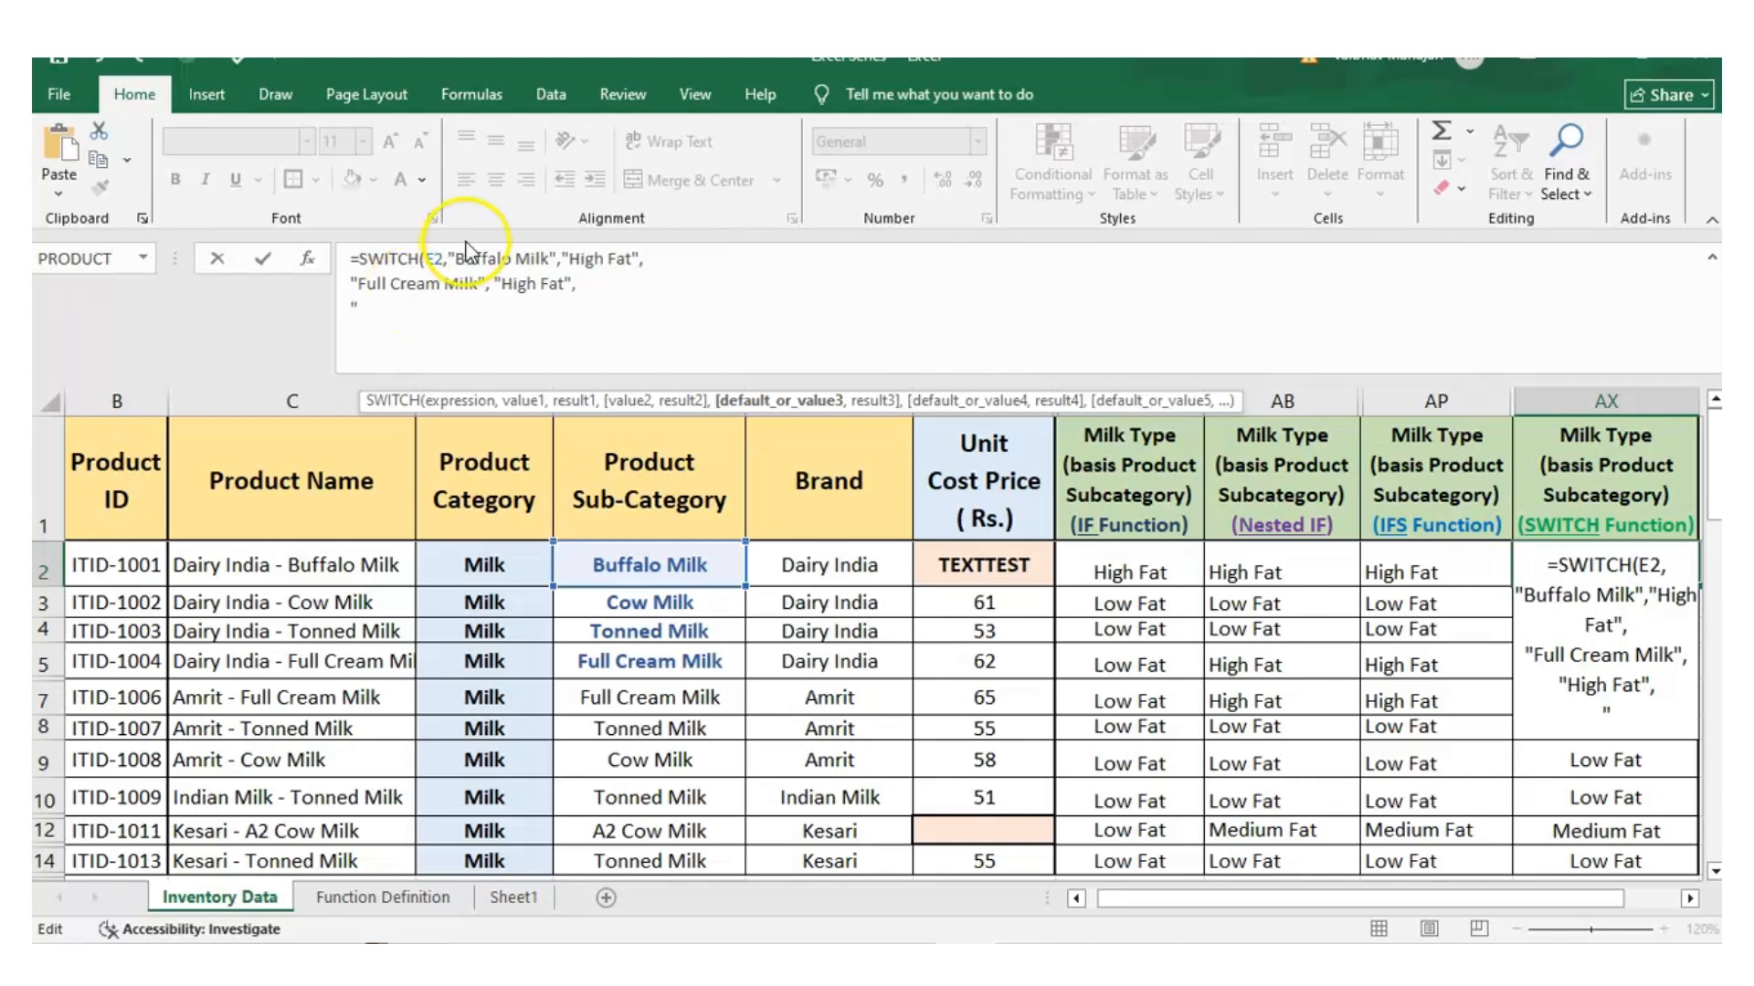
Add a third SWITCH pair in AX2, matching "A2 Cow Milk" to "Medium Fat", and end it with a line break
text(")
text(A2 Cow Milk", ")
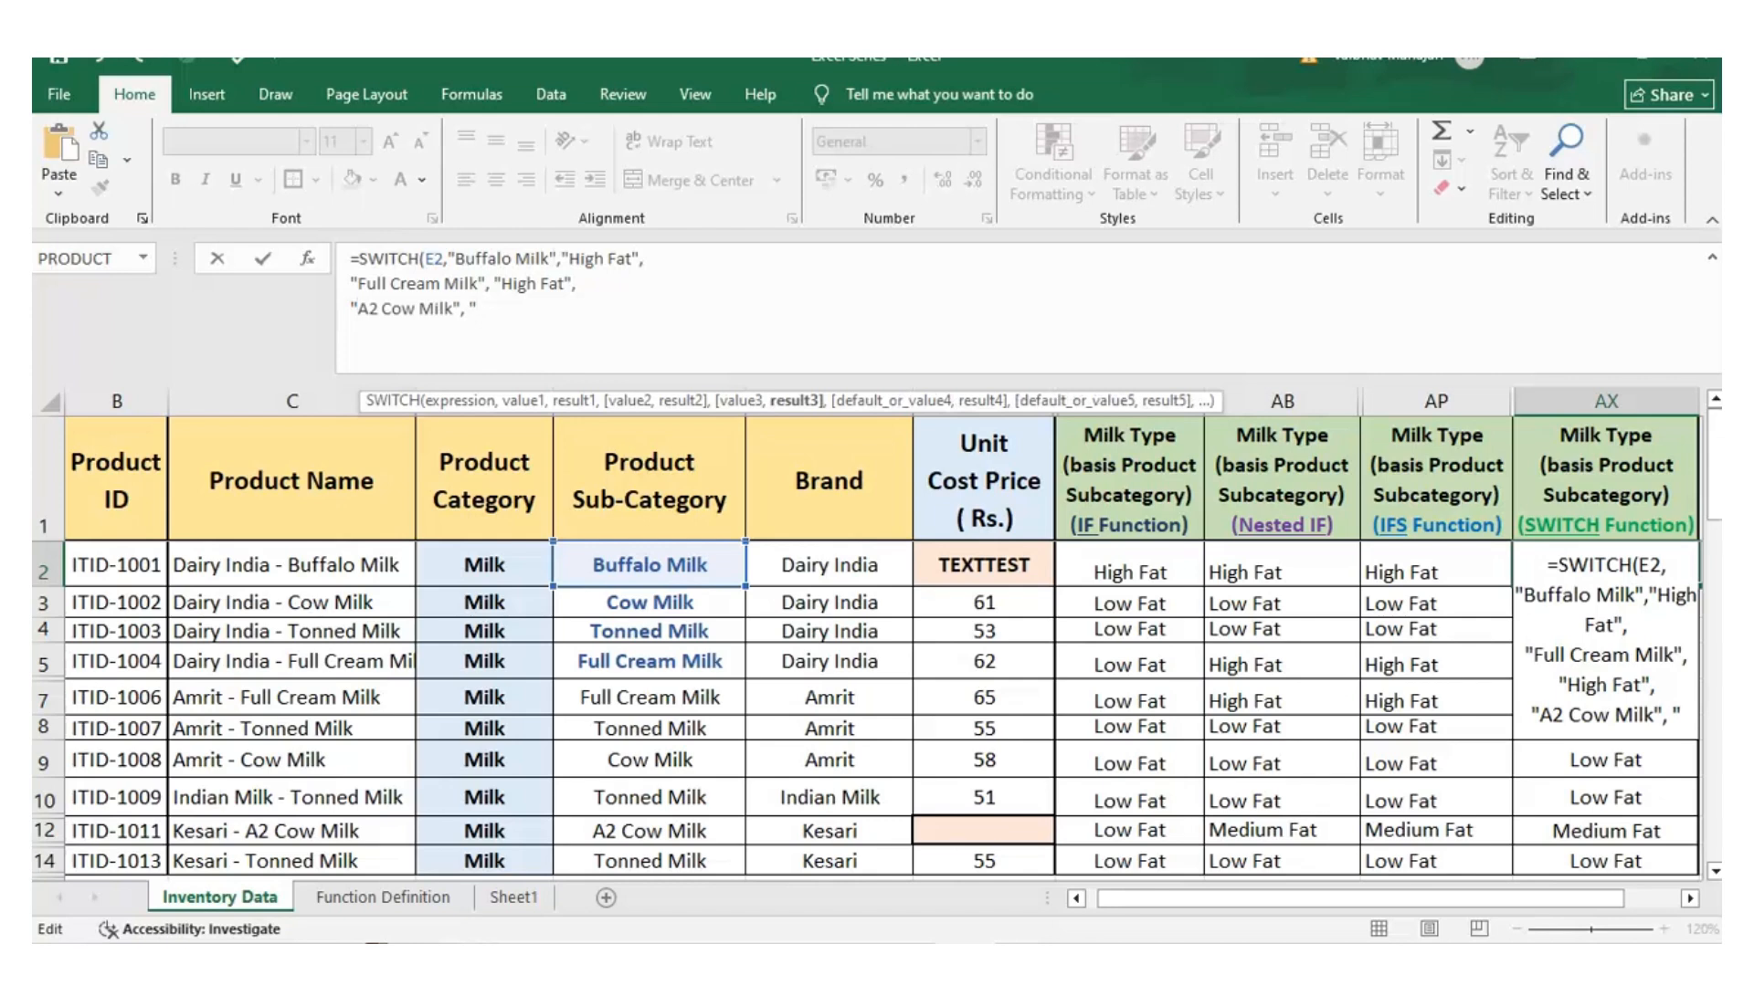
text(Med)
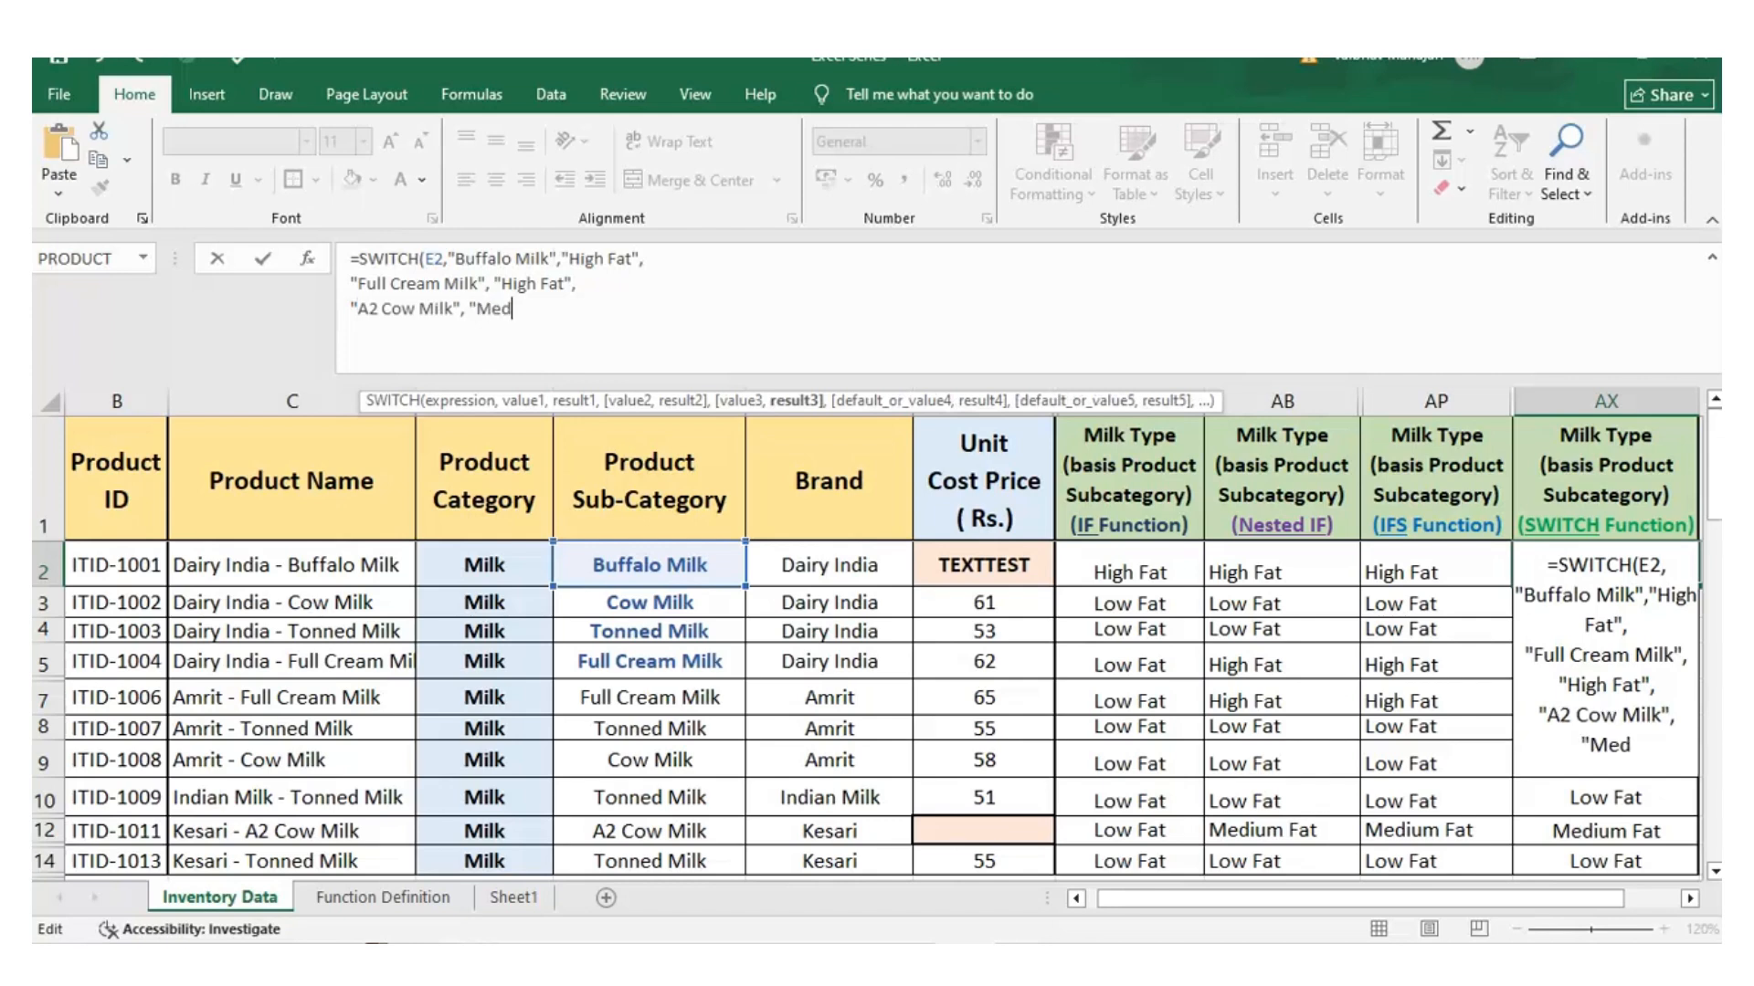
text(ium Fat",)
key(alt+Return)
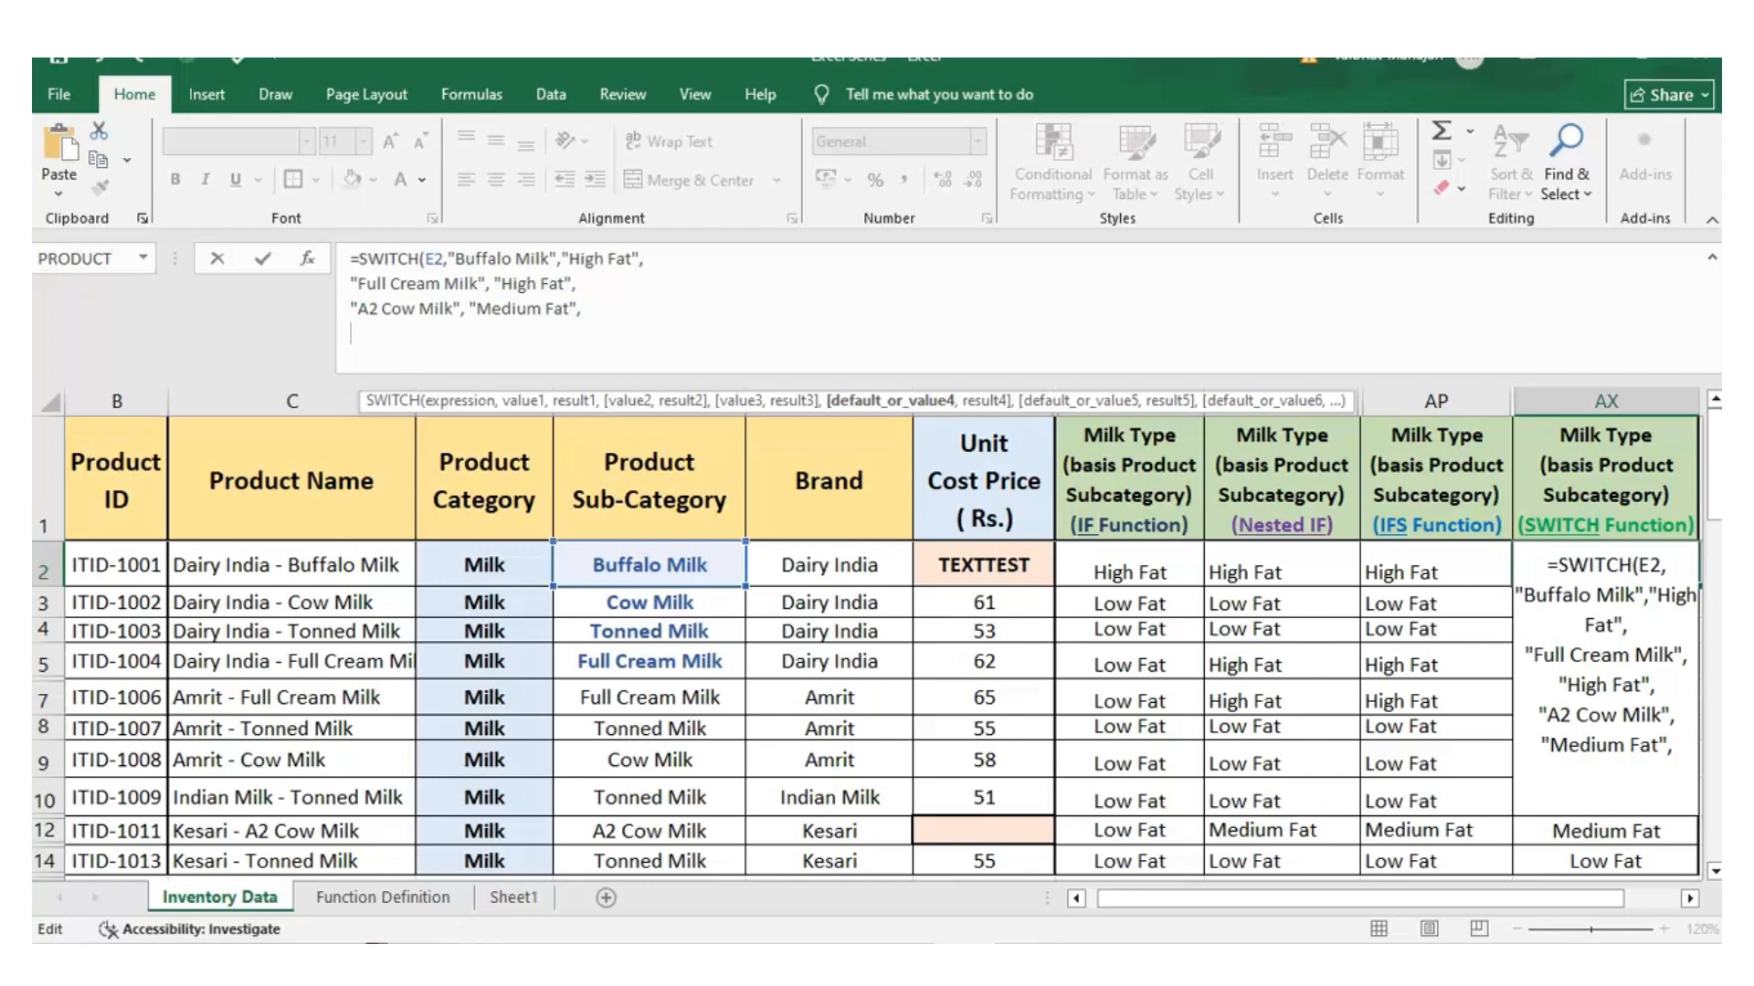
Set "Low Fat" as the default result of the SWITCH formula in AX2, close the parenthesis and enter the formula
text(,")
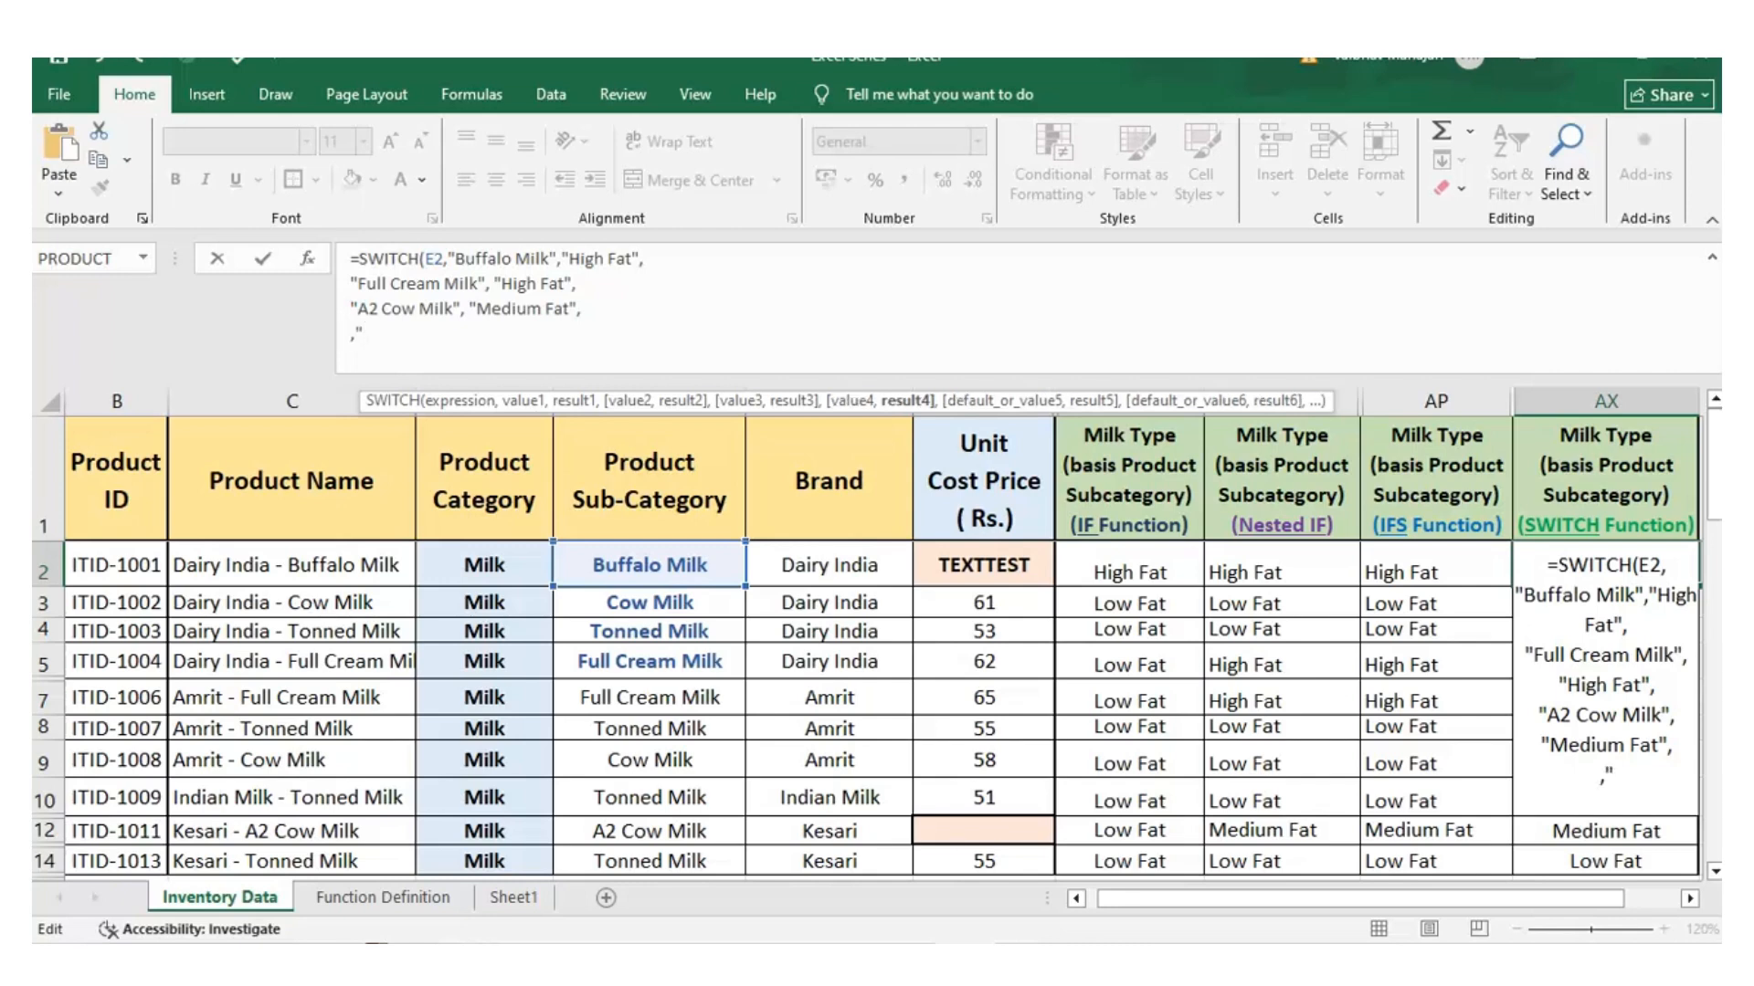
key(BackSpace)
key(BackSpace)
text("Low Fat)
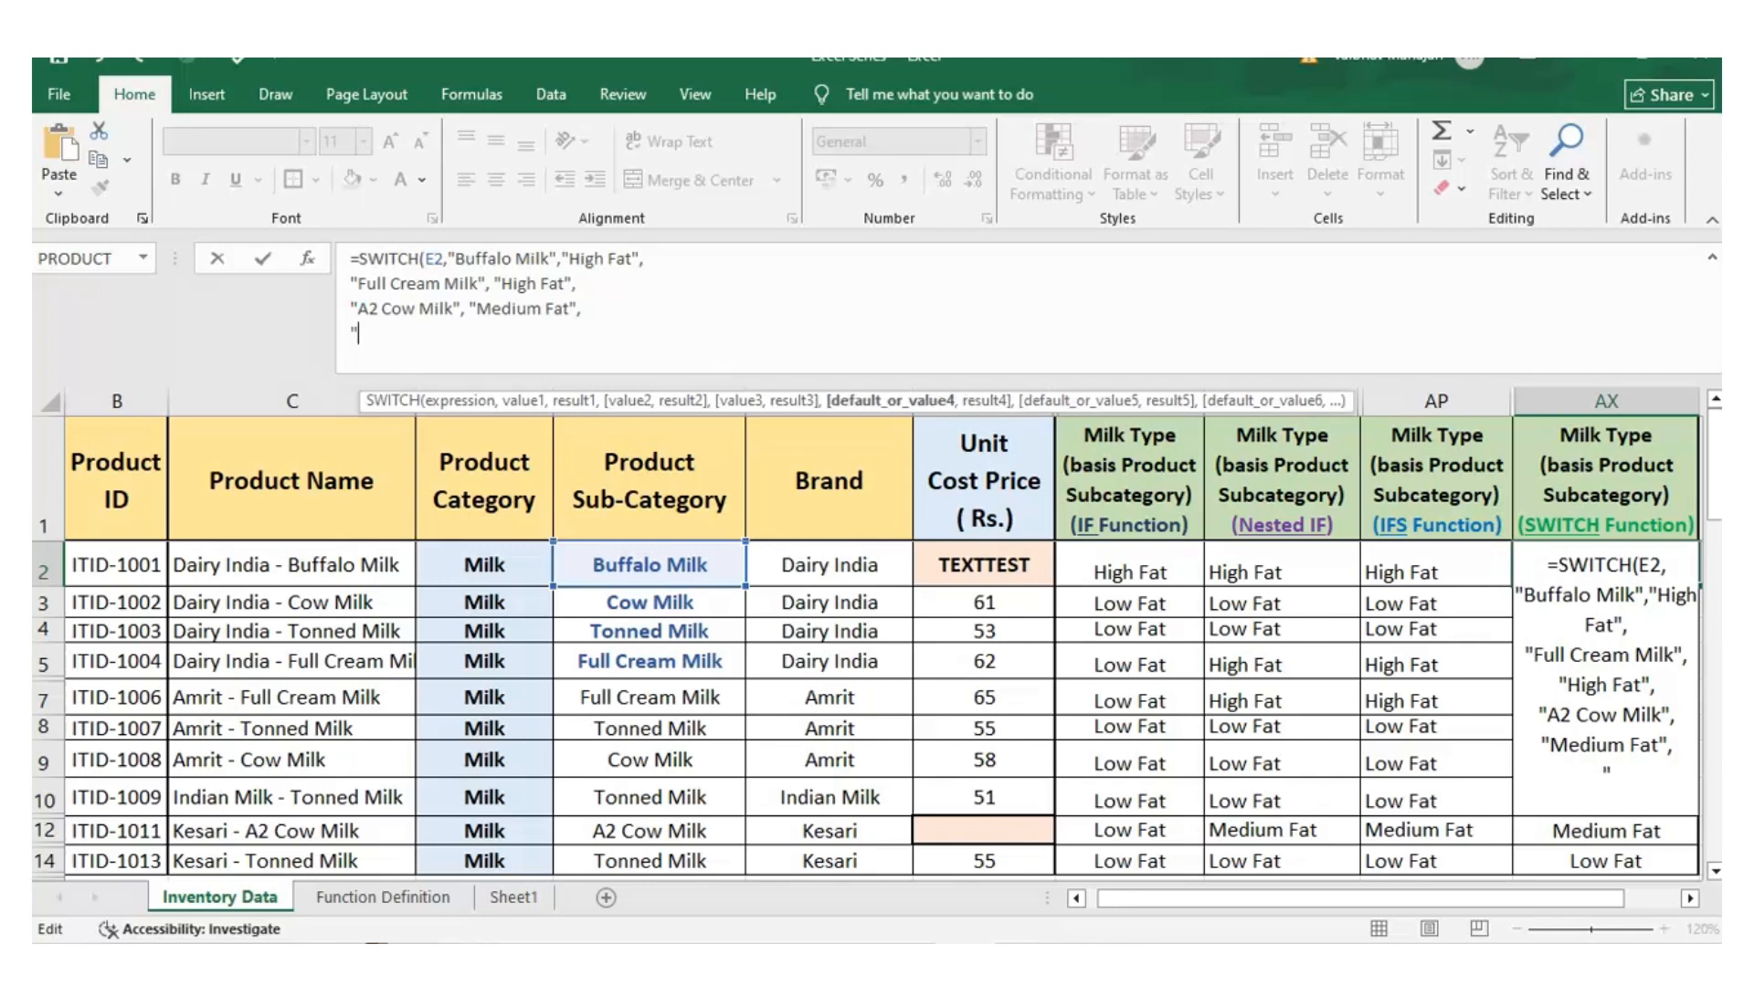
text("))
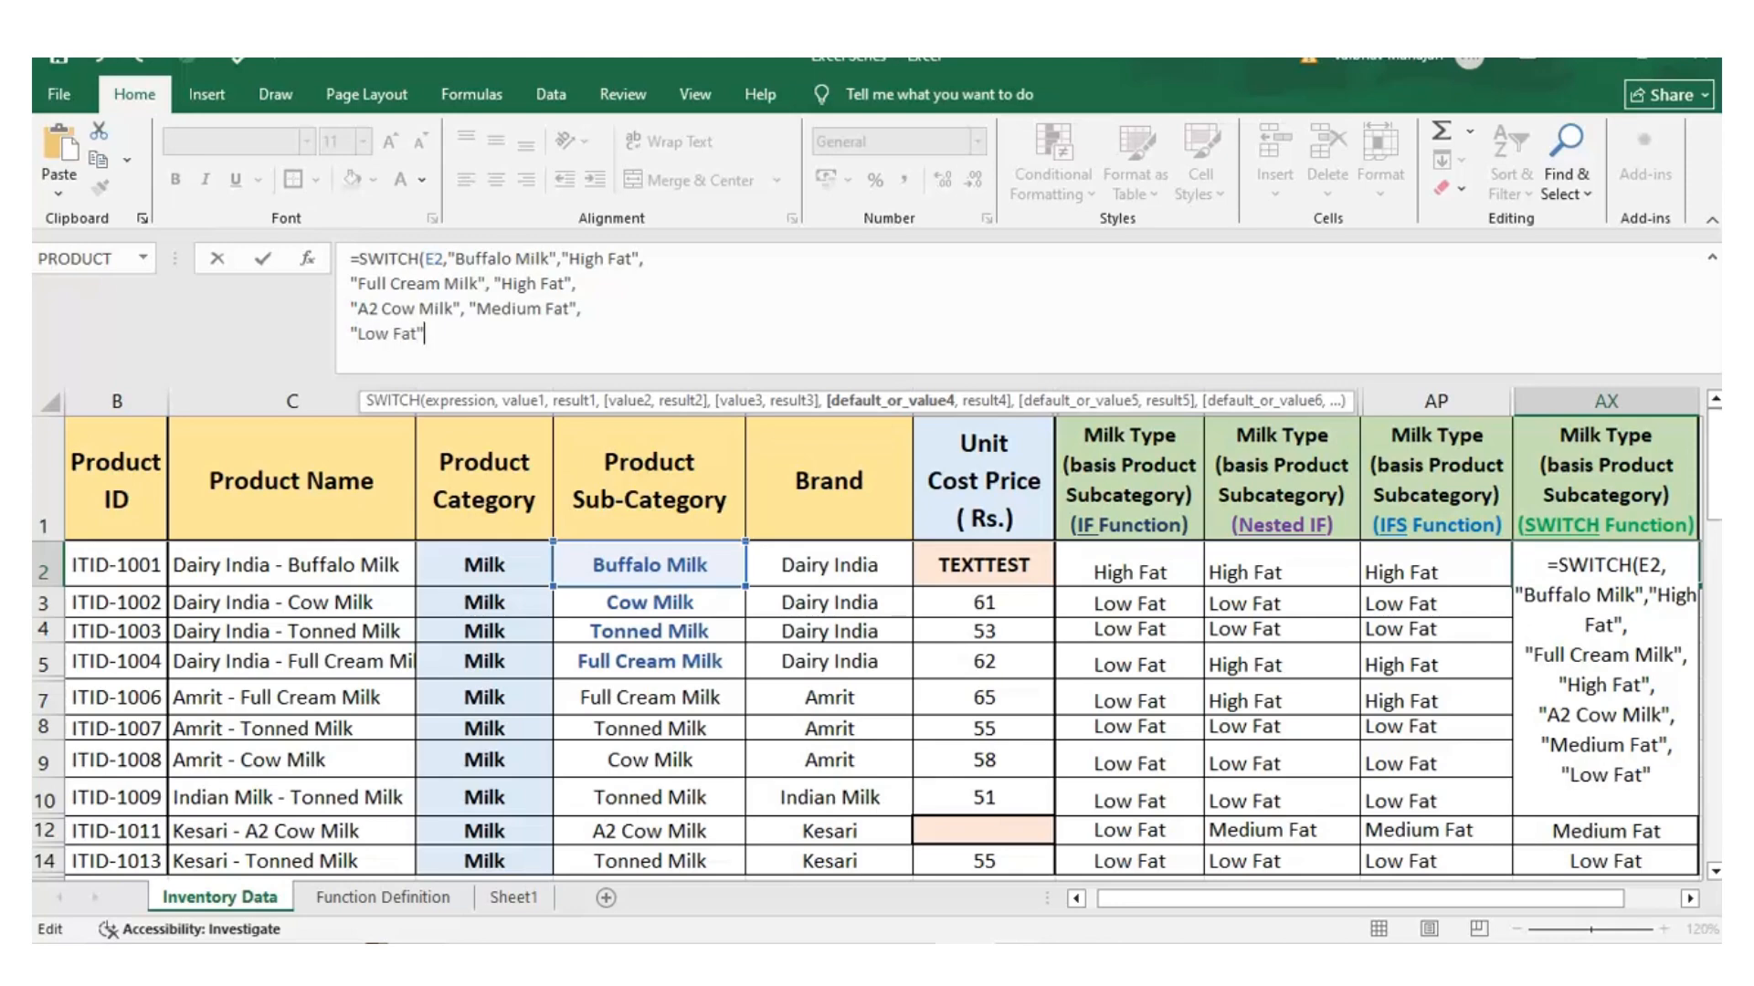
key(ctrl+Return)
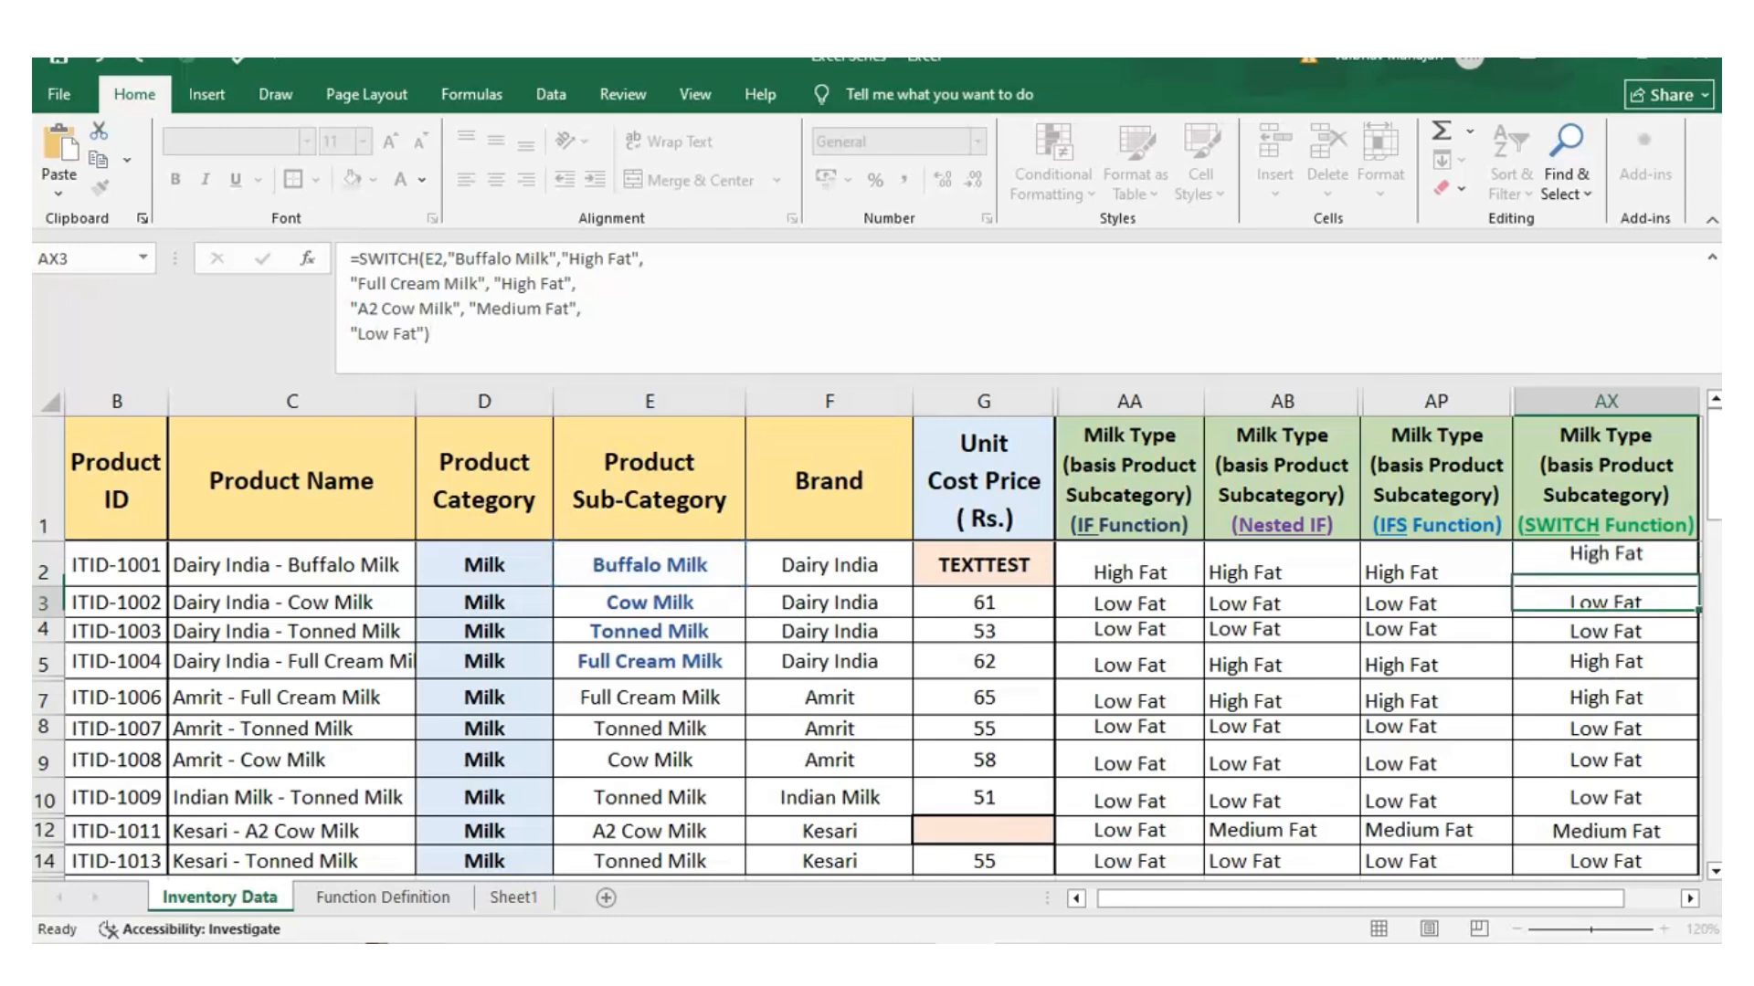
Extend the selection from AX2 down the SWITCH Function column to fill the new formula into the milk rows
key(shift+Down)
key(shift+Down)
key(shift+Down)
key(shift+Down)
key(shift+Down)
key(shift+Down)
key(shift+Down)
key(shift+Down)
key(shift+Down)
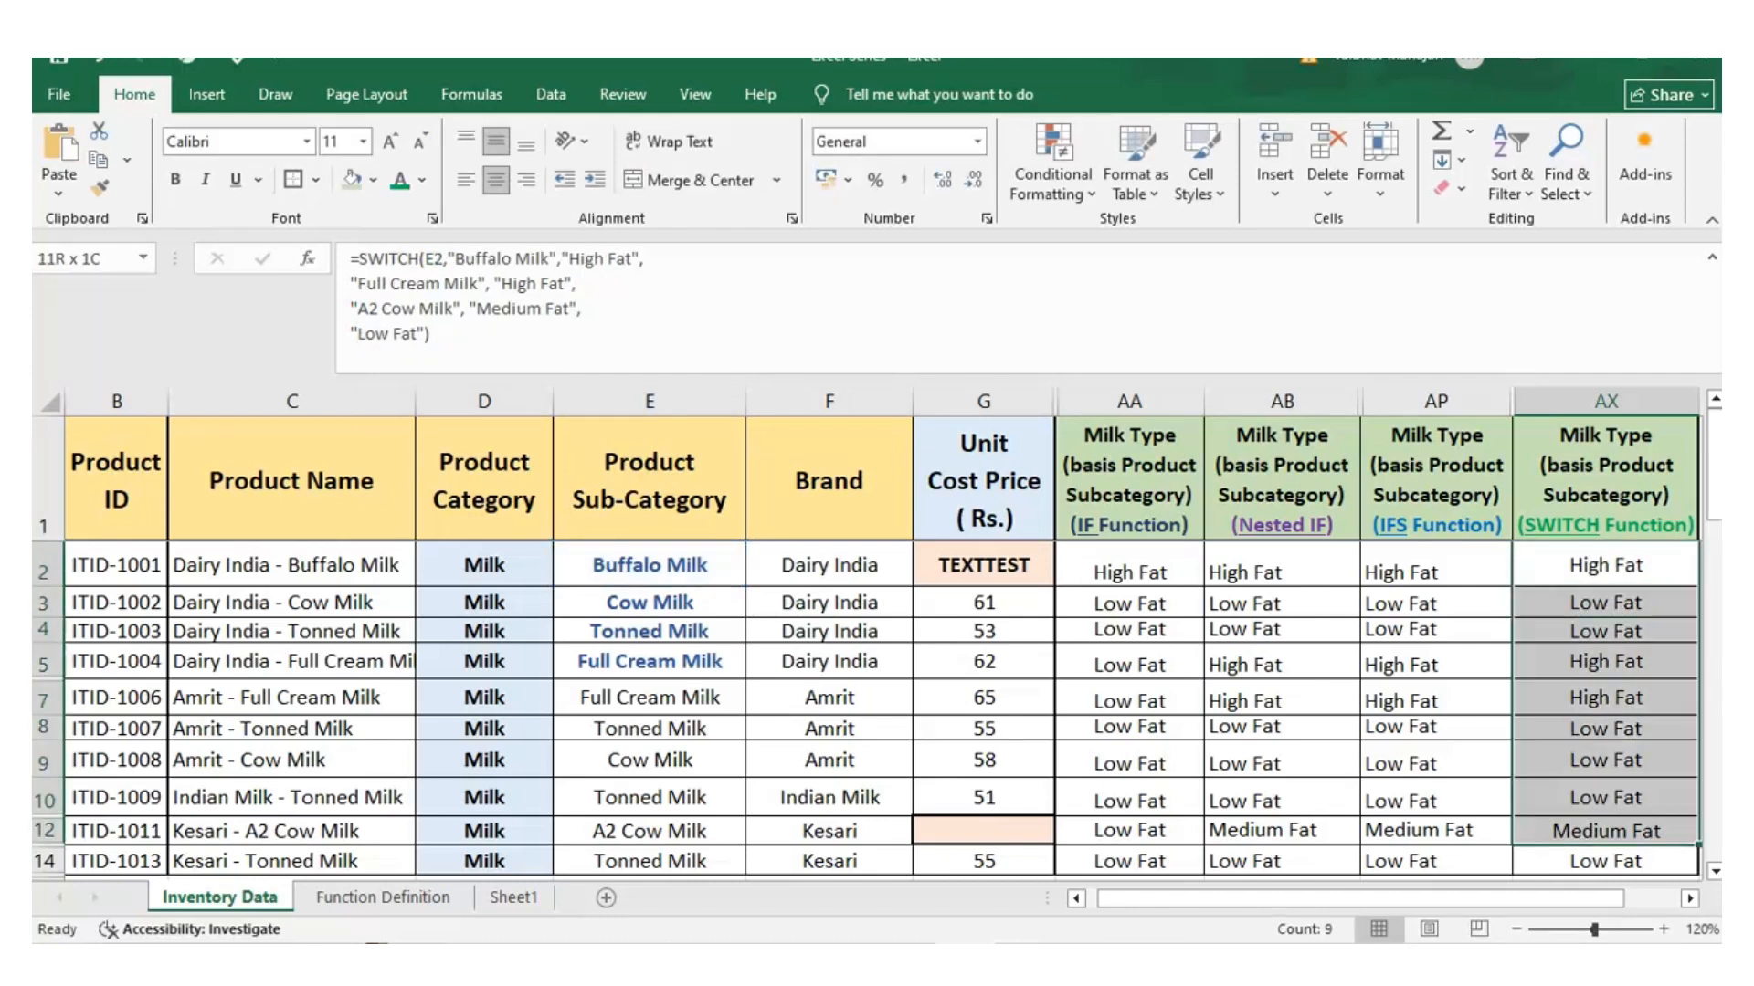